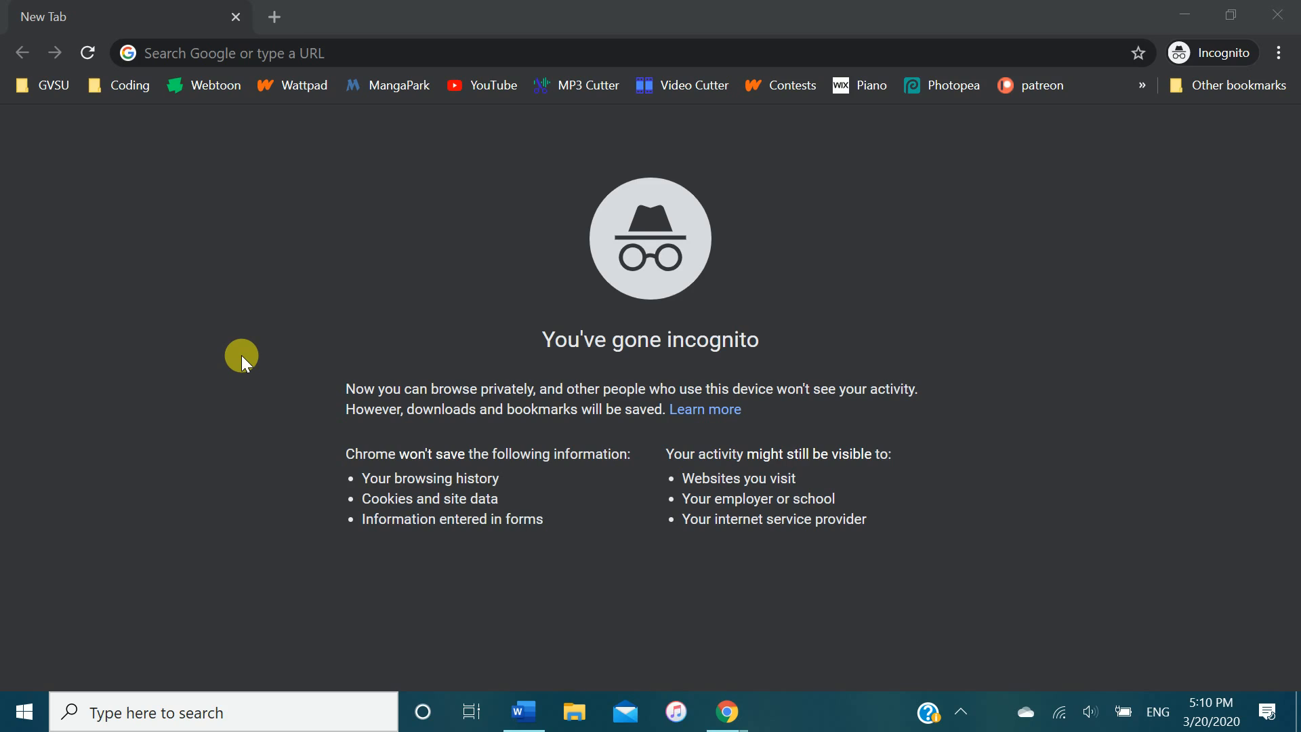
# - Open Photopea and create a 1280 × 720 px project named wic_demo with a white background
pyautogui.click(933, 92)
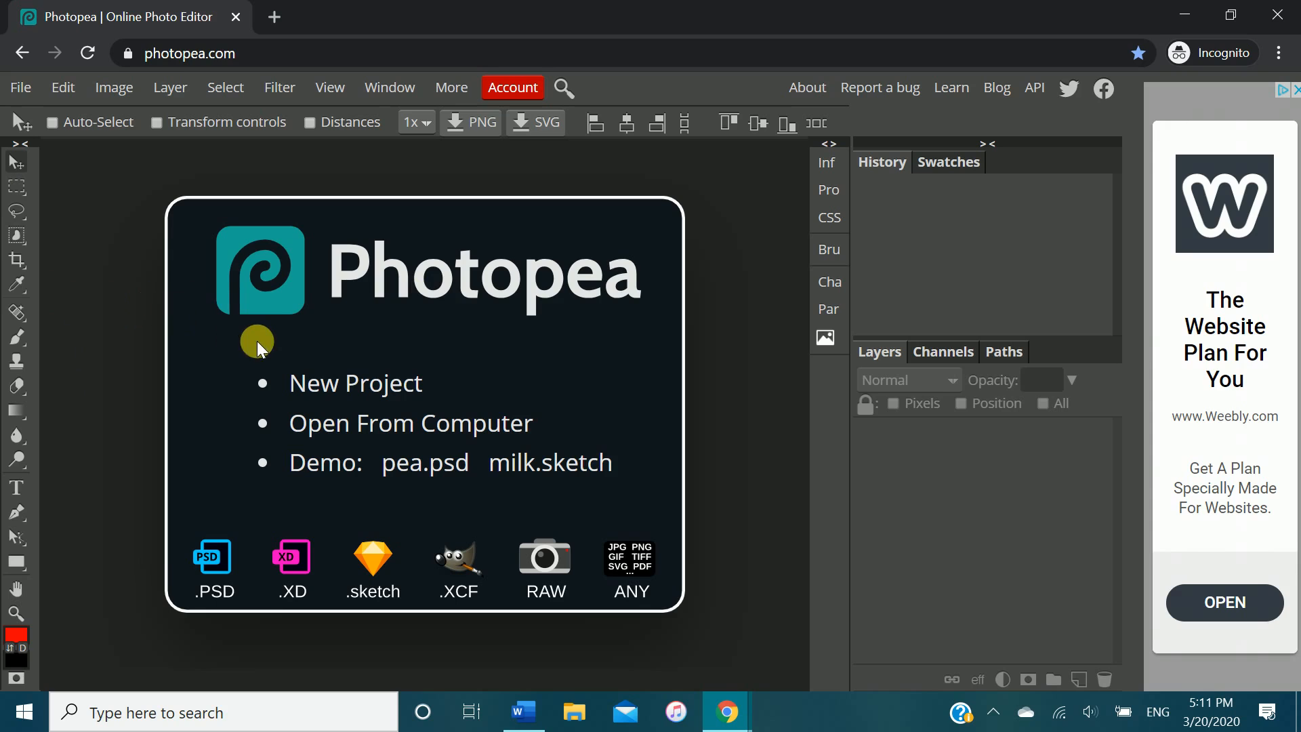
pyautogui.click(324, 379)
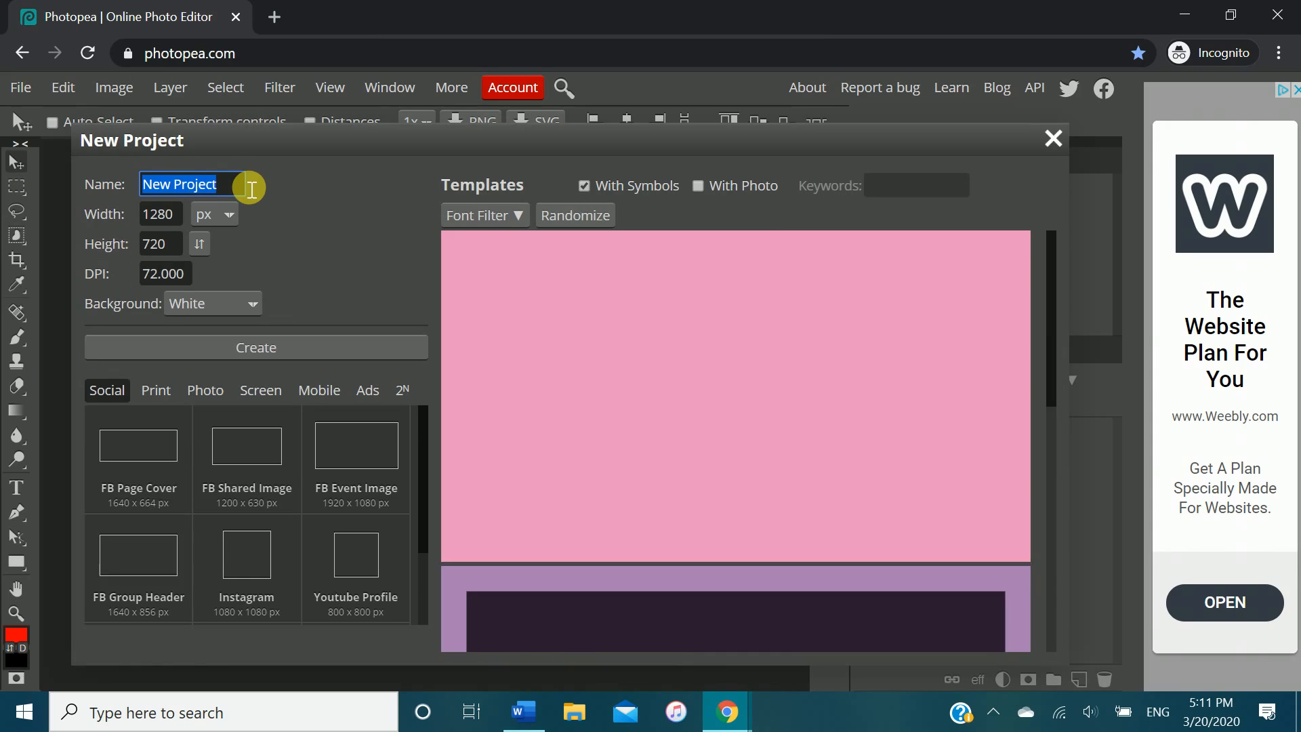
pyautogui.write('wic_demo')
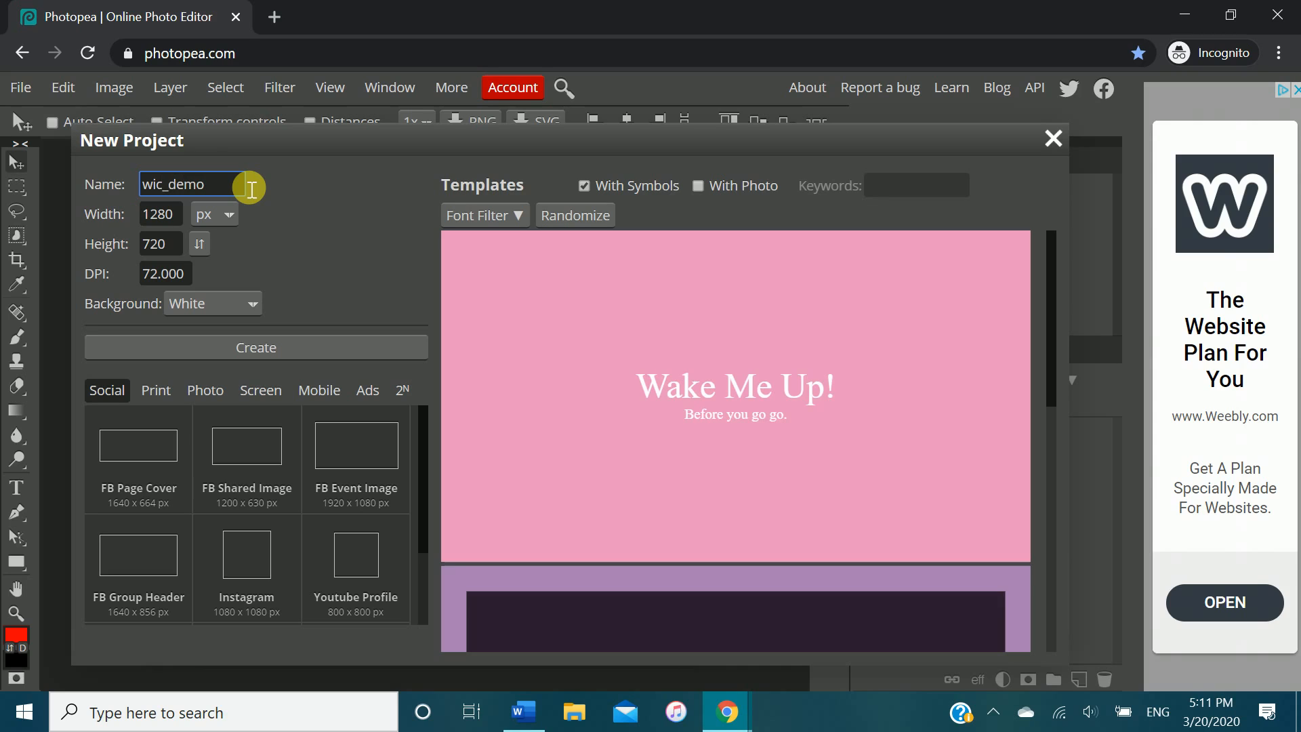
pyautogui.click(270, 340)
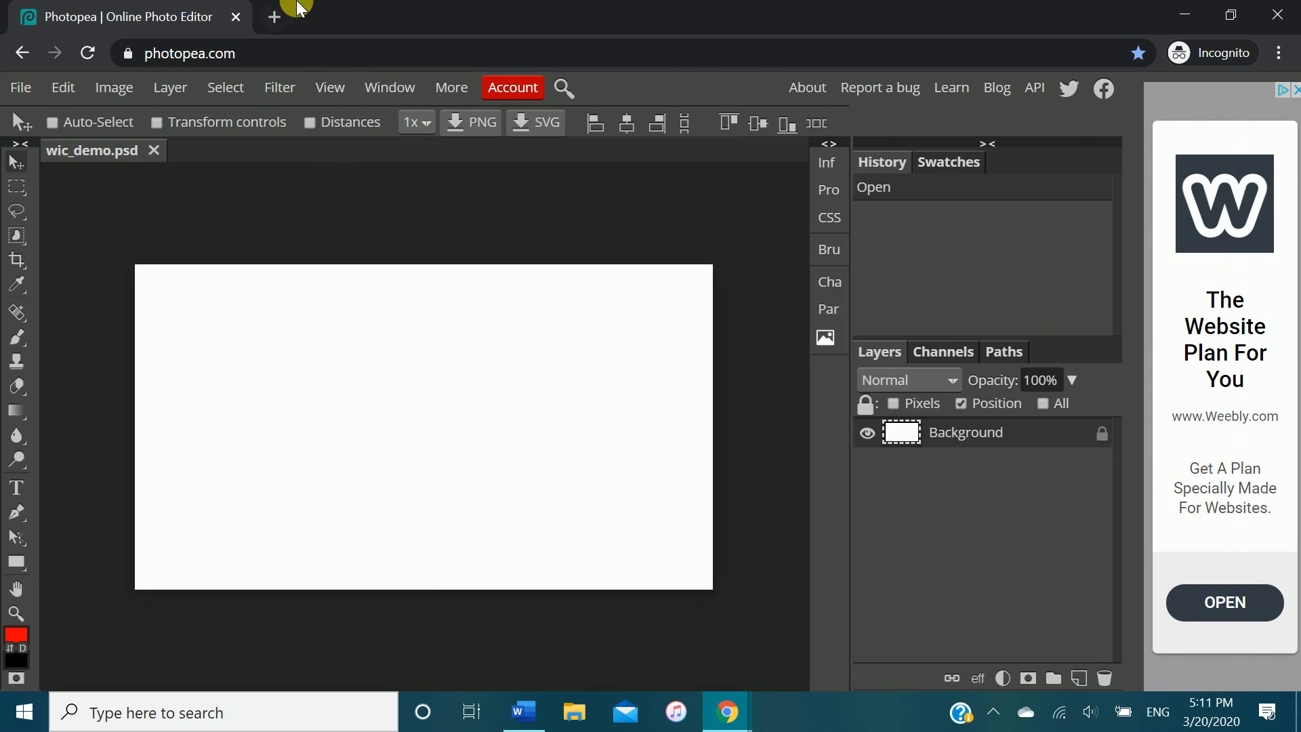
# - In a new browser tab, search Google Images for "action reel" and filter the results to transparent images
pyautogui.click(272, 14)
pyautogui.write('action reel')
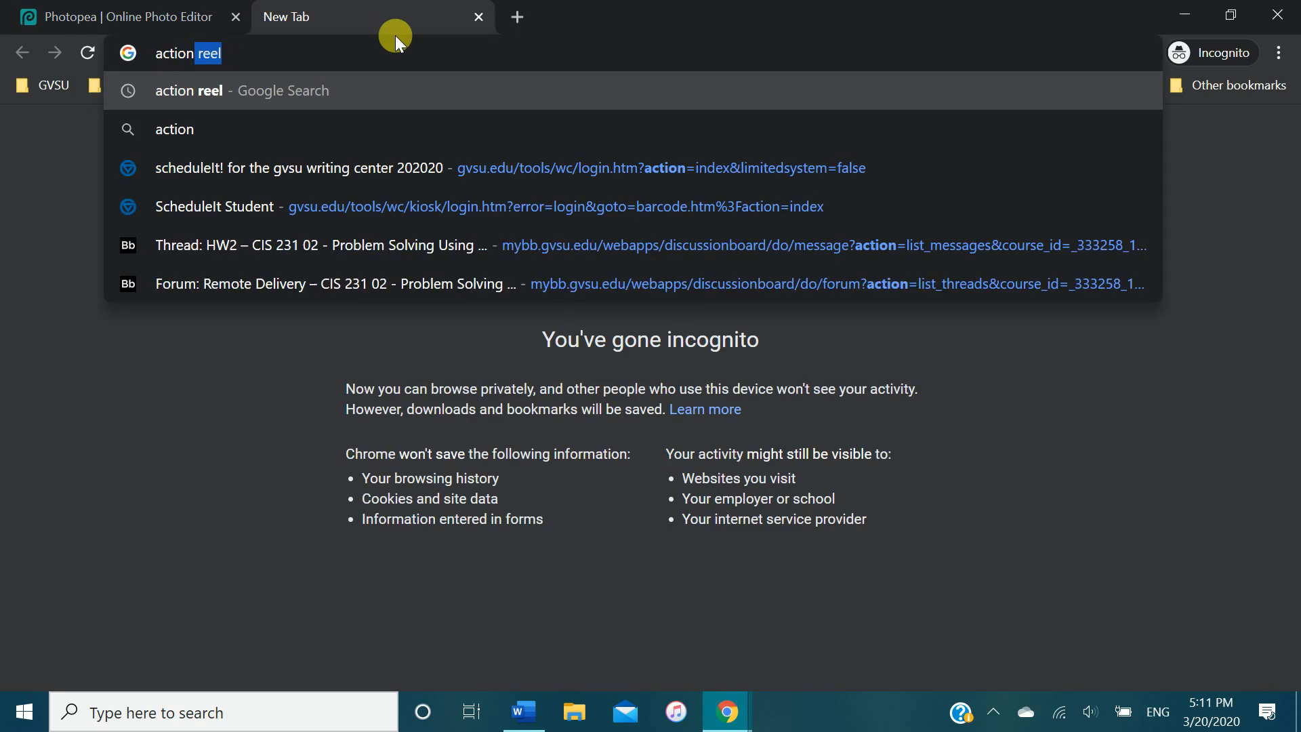
pyautogui.press('Return')
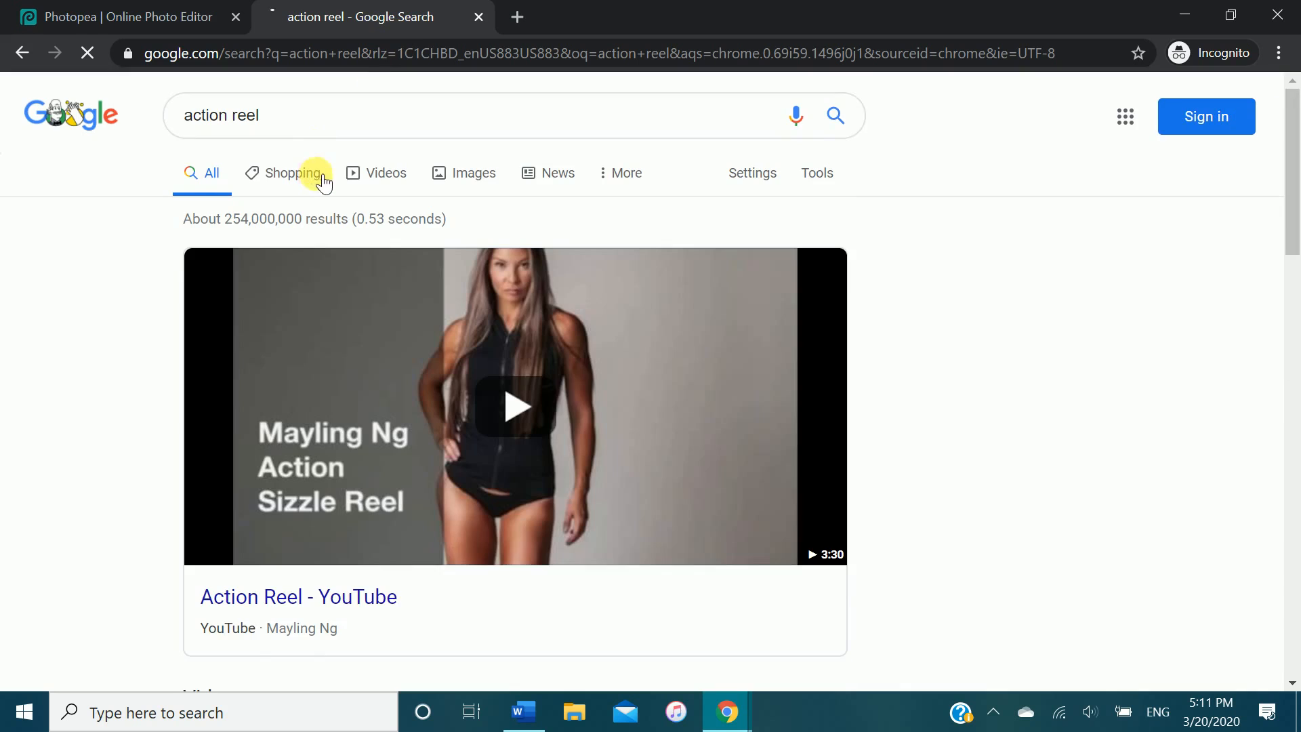
pyautogui.click(484, 210)
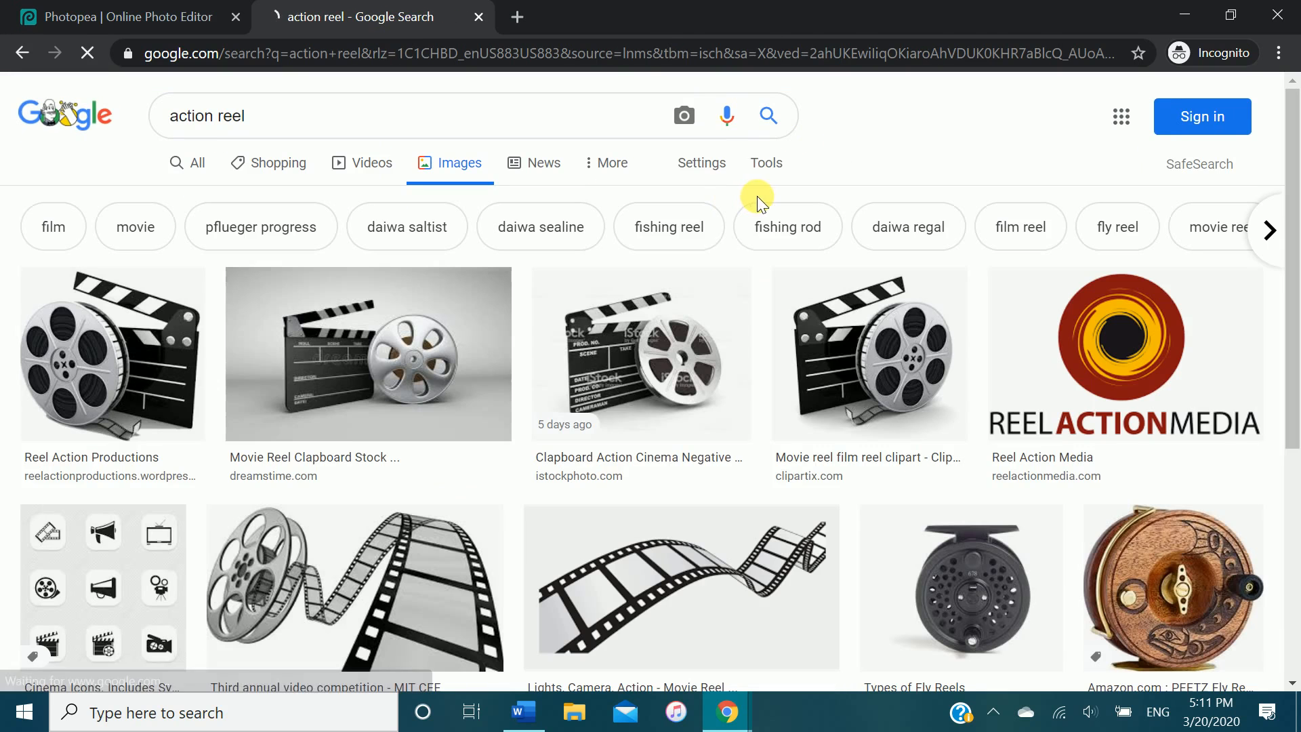
pyautogui.click(763, 169)
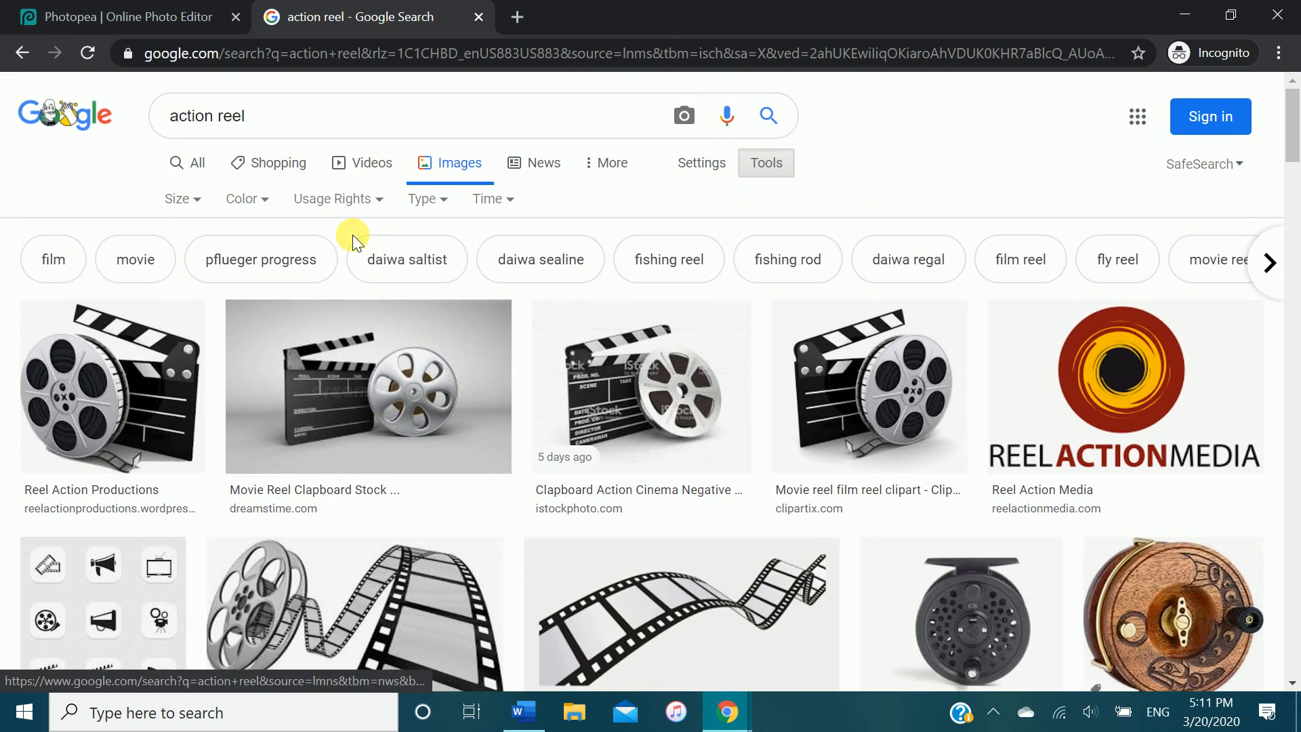
pyautogui.click(244, 198)
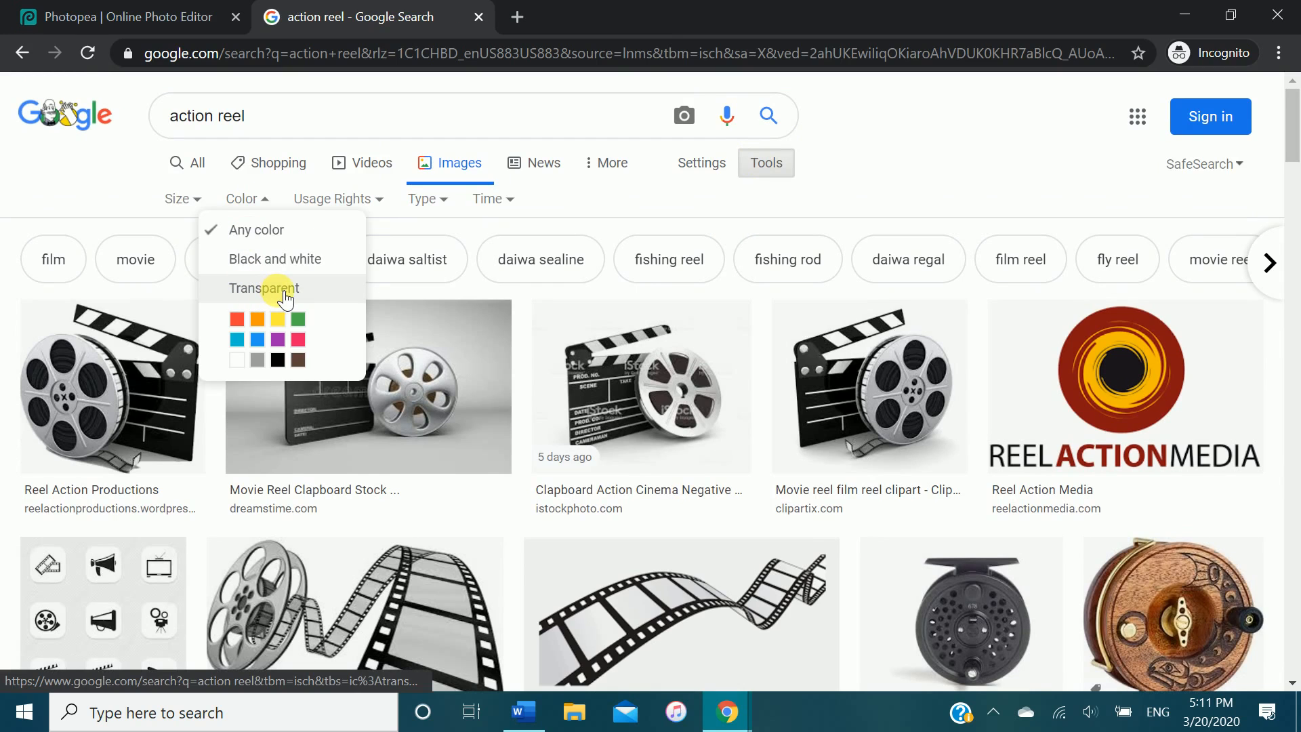
pyautogui.click(282, 292)
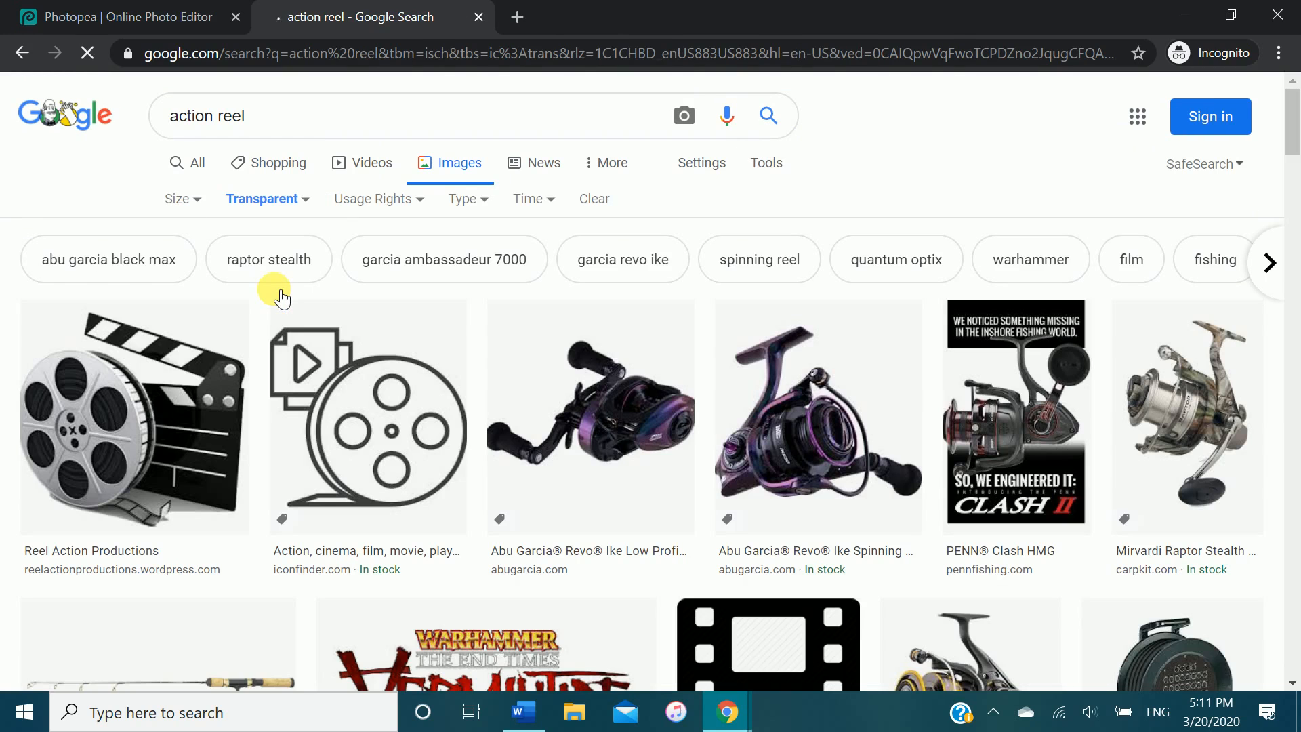
# - Save the Reel Action Productions film reel and clapperboard image to the Desktop as film_reel_right.png
pyautogui.click(143, 364)
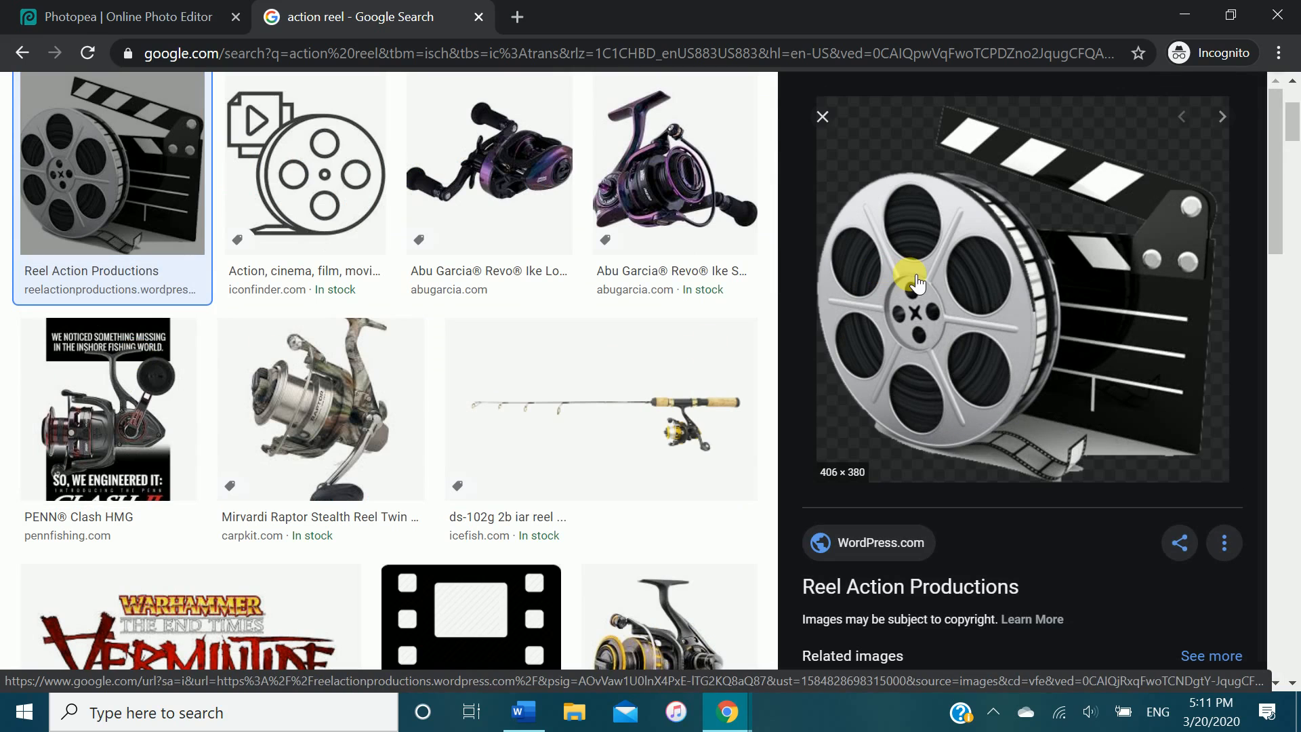
pyautogui.rightClick(913, 281)
pyautogui.click(991, 465)
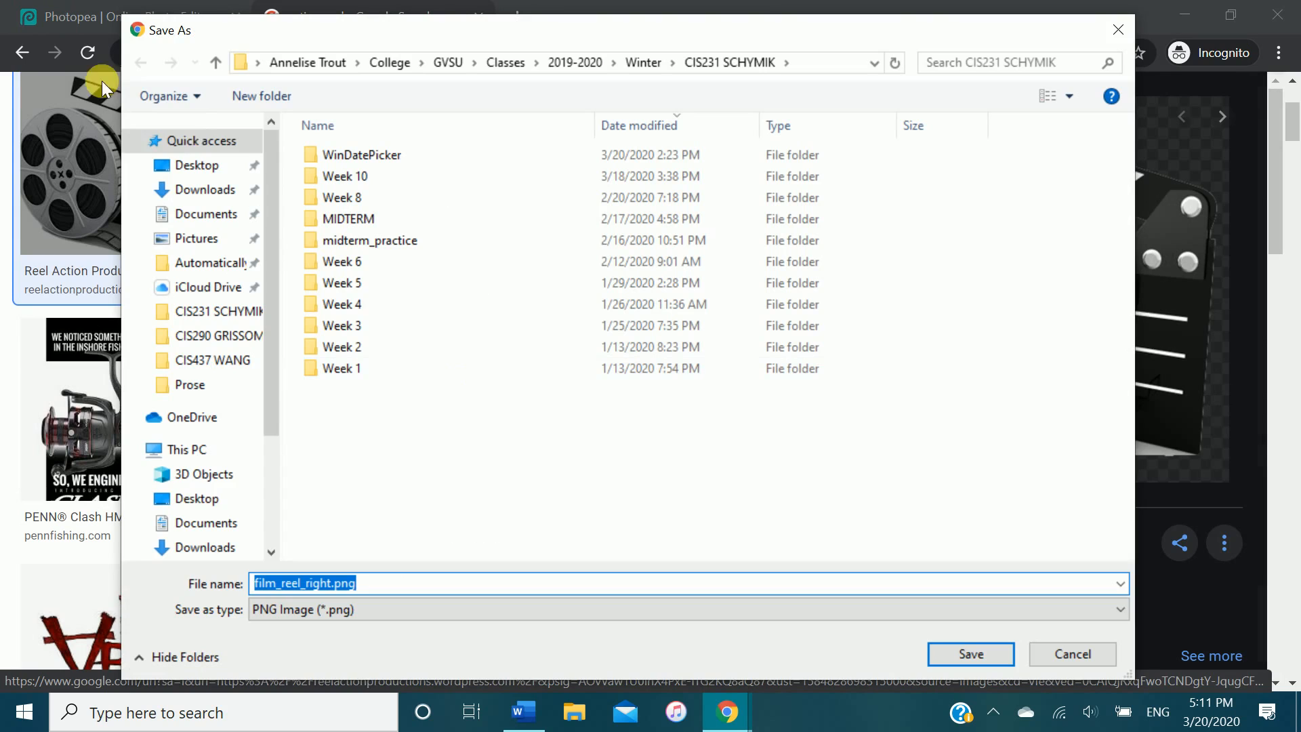
pyautogui.click(197, 171)
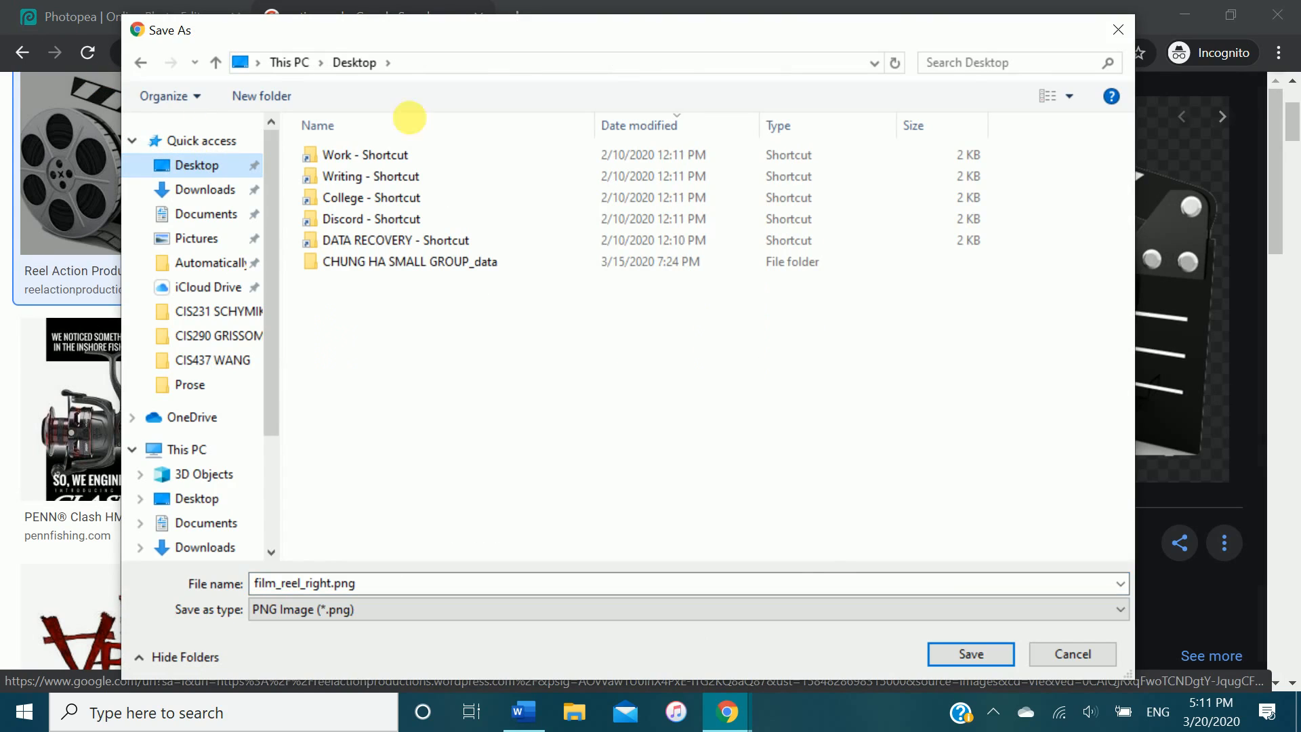
pyautogui.click(969, 655)
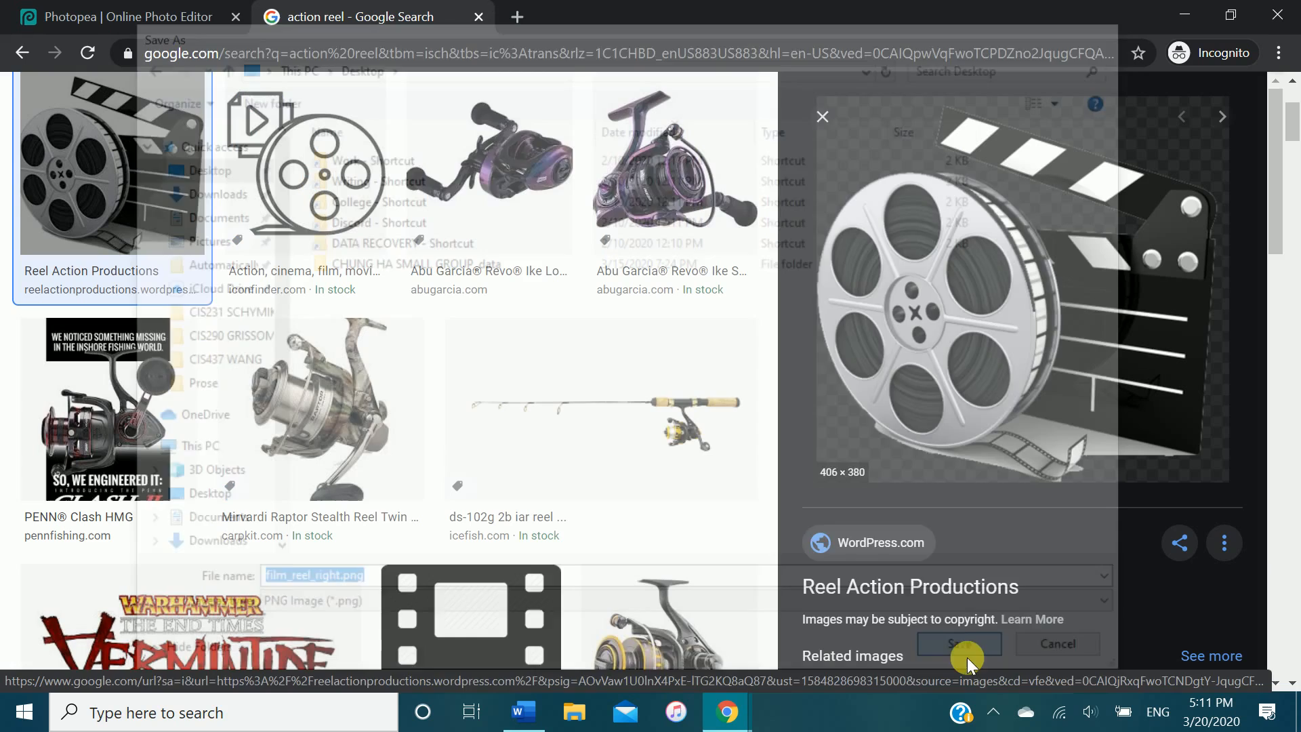
# - Open the downloaded film_reel_right.png as its own Photopea document, try moving its image into wic_demo.psd, and undo the move
pyautogui.click(155, 9)
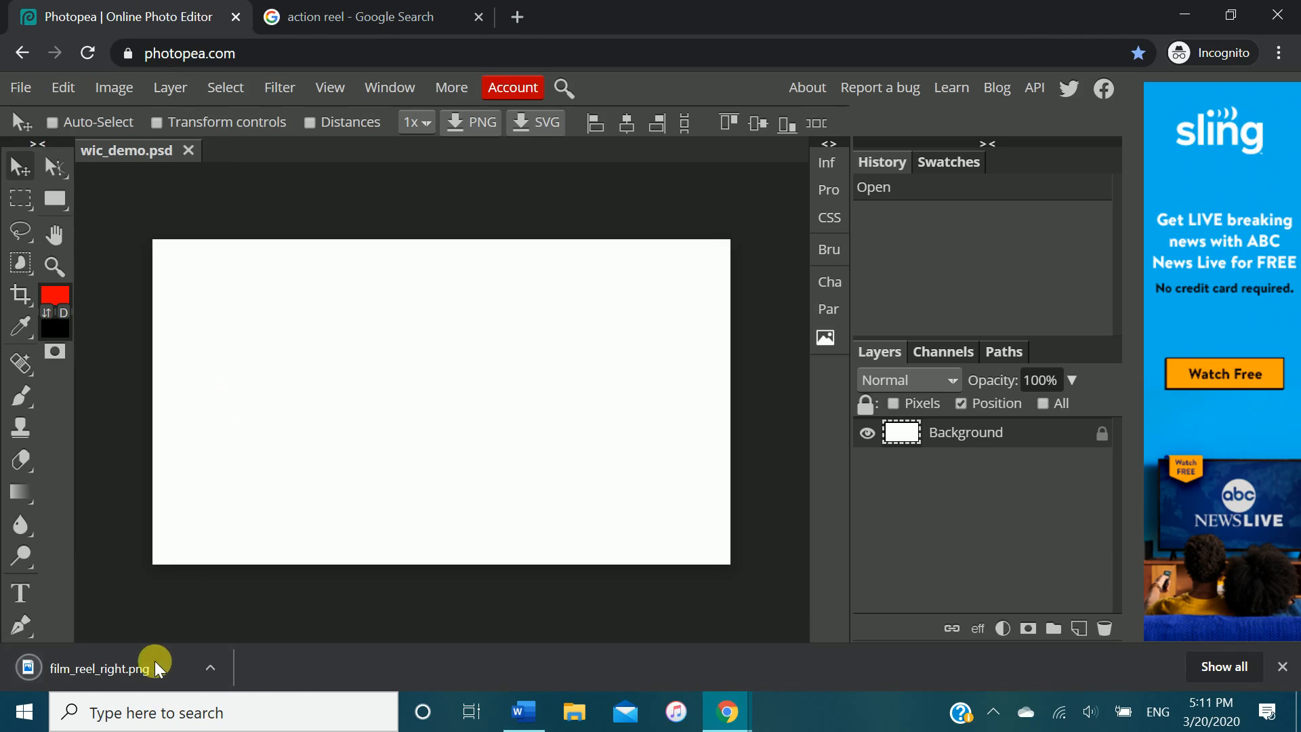
pyautogui.moveTo(129, 671); pyautogui.dragTo(311, 148)
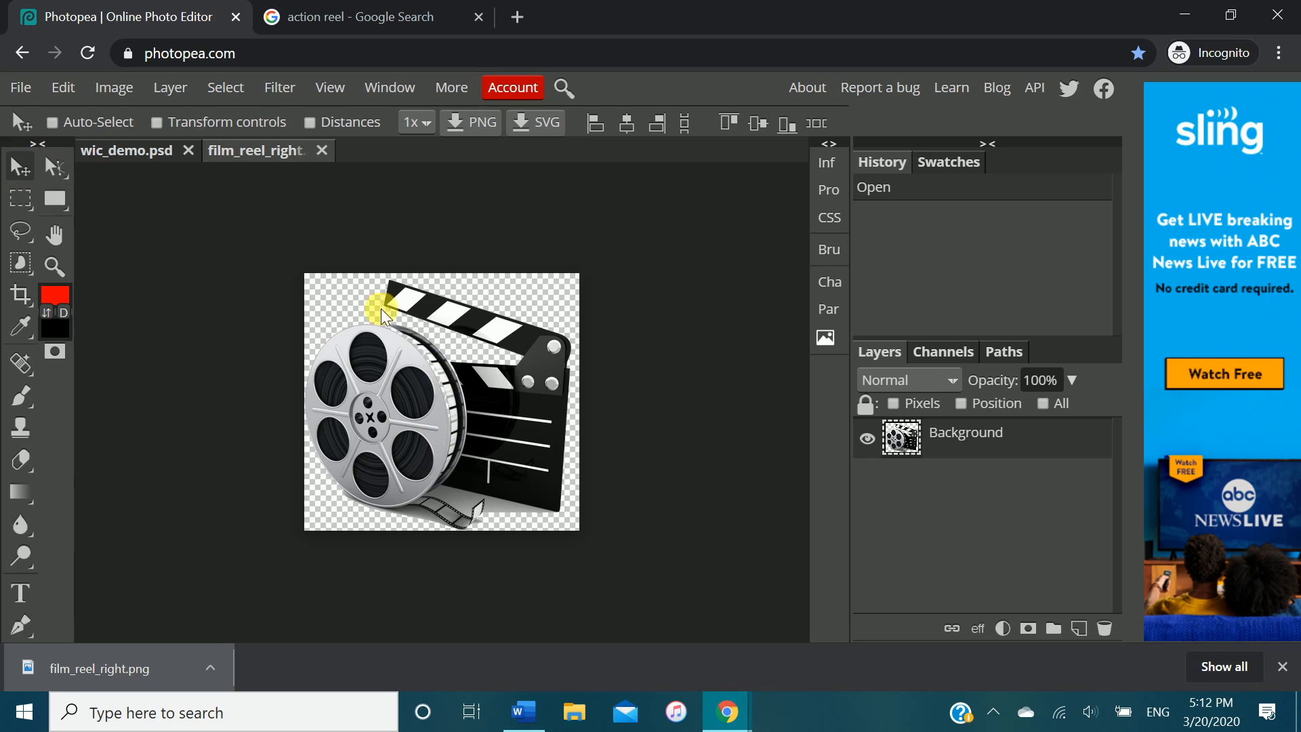
pyautogui.moveTo(384, 315); pyautogui.dragTo(498, 368)
pyautogui.hotkey('ctrl', 'z')
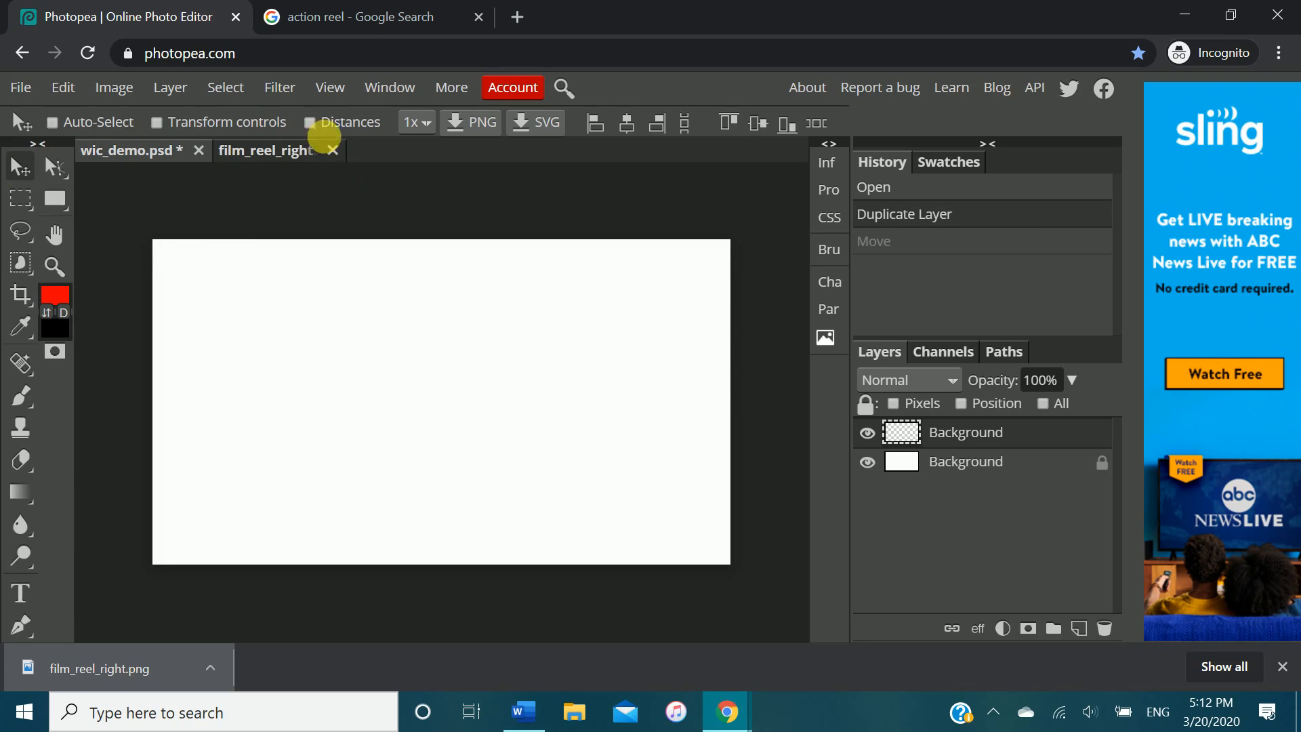
# - Duplicate the film reel layer from film_reel_right into wic_demo.psd and move the copy to the middle of the canvas
pyautogui.click(280, 155)
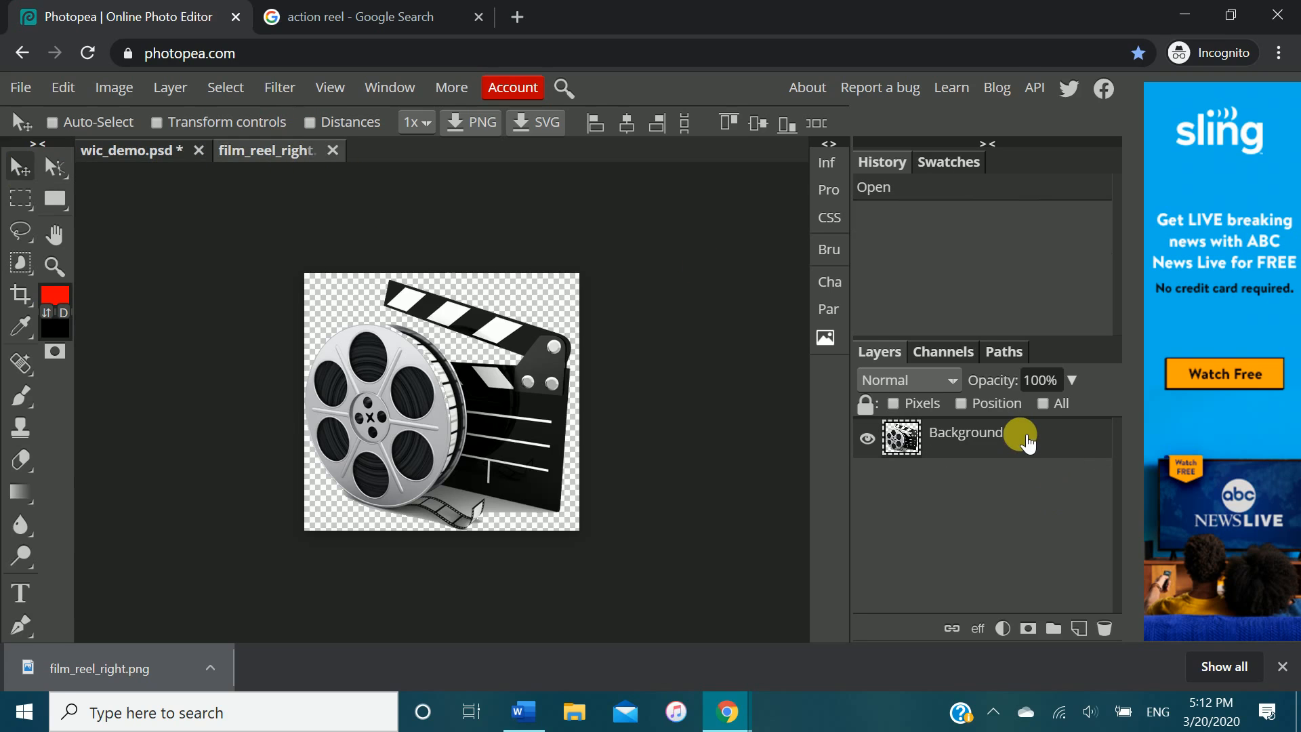
pyautogui.rightClick(1025, 440)
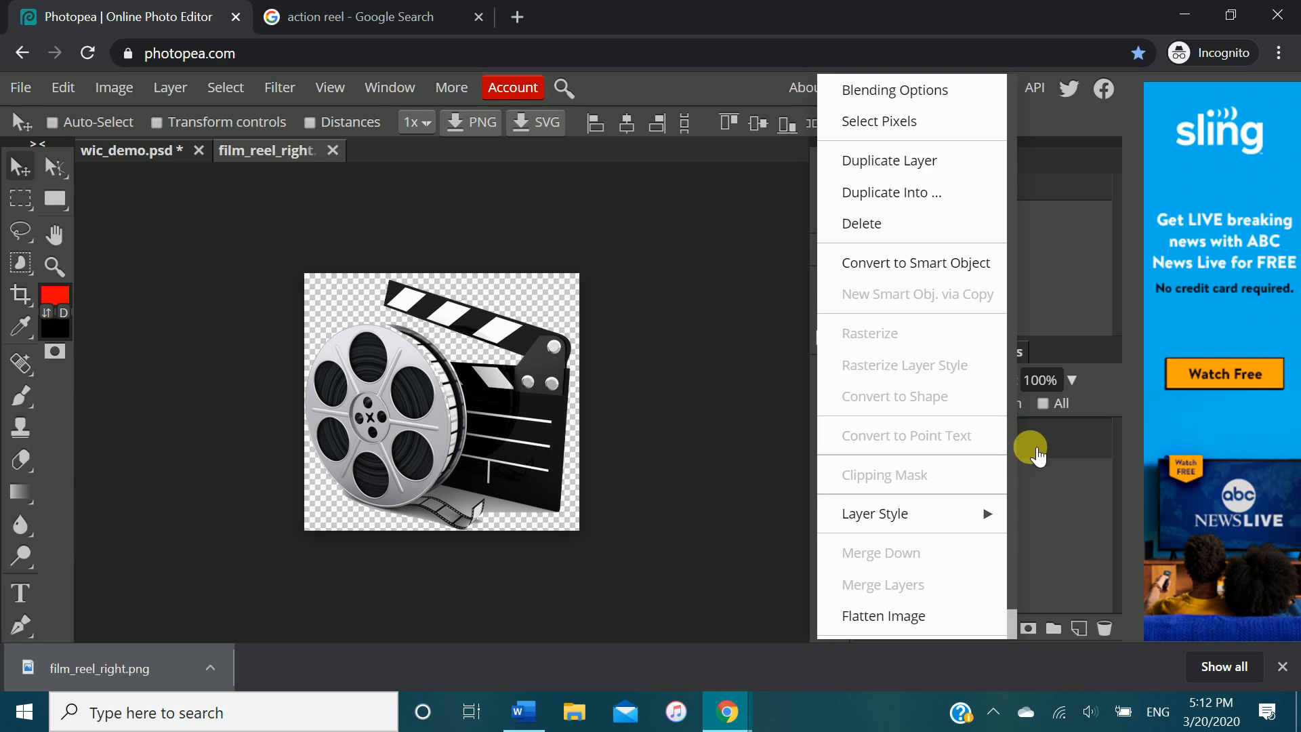
pyautogui.click(914, 193)
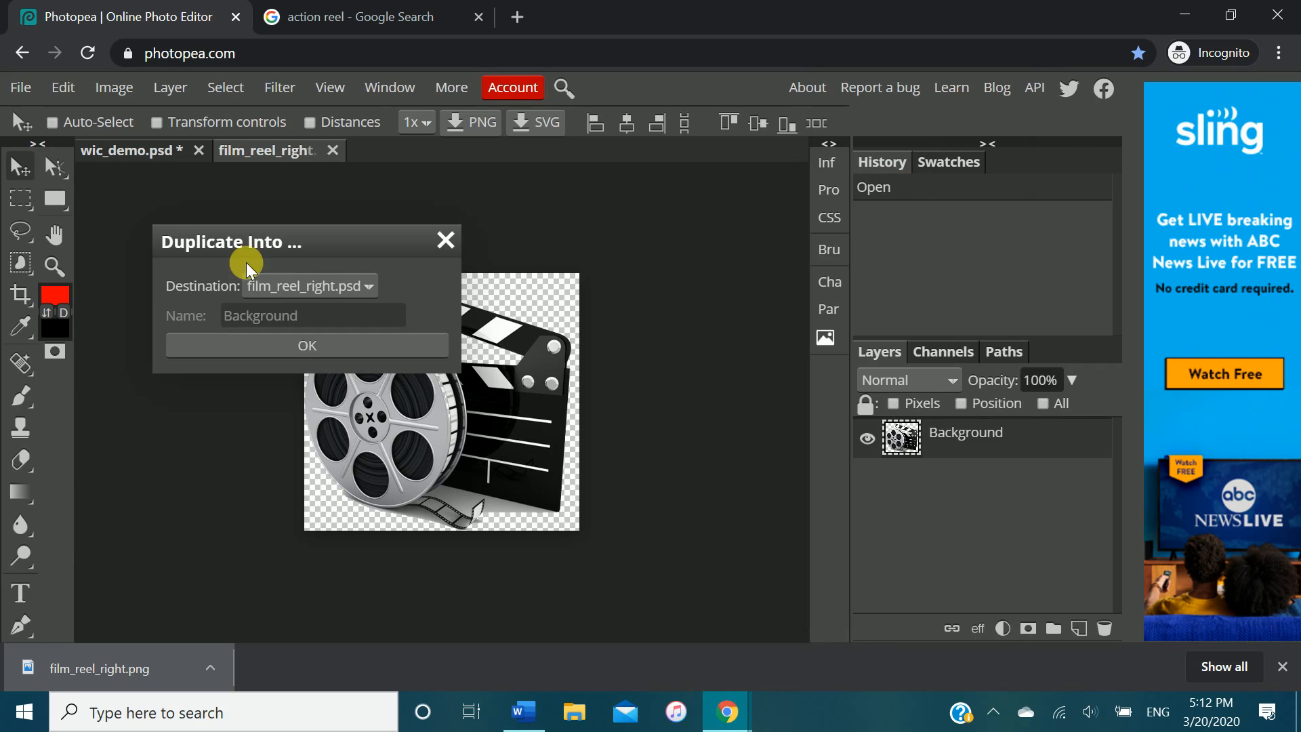
pyautogui.click(263, 282)
pyautogui.click(271, 308)
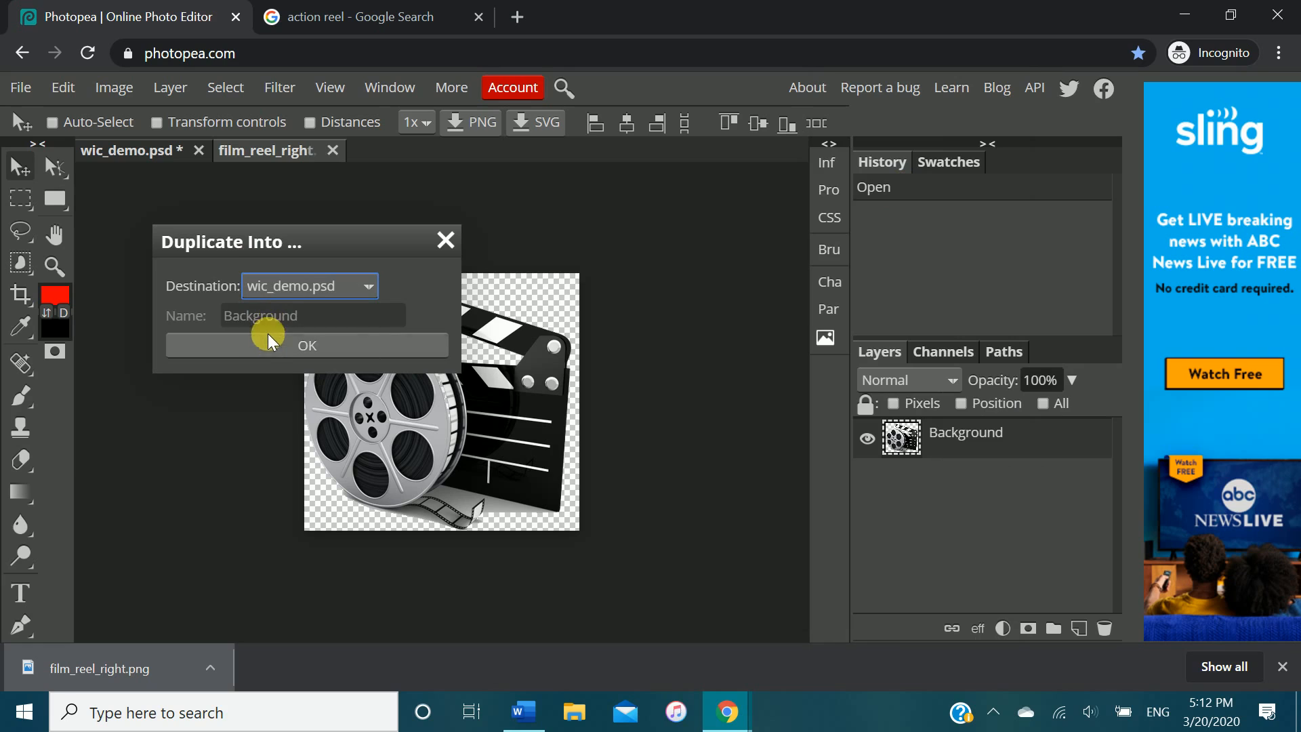
pyautogui.click(265, 346)
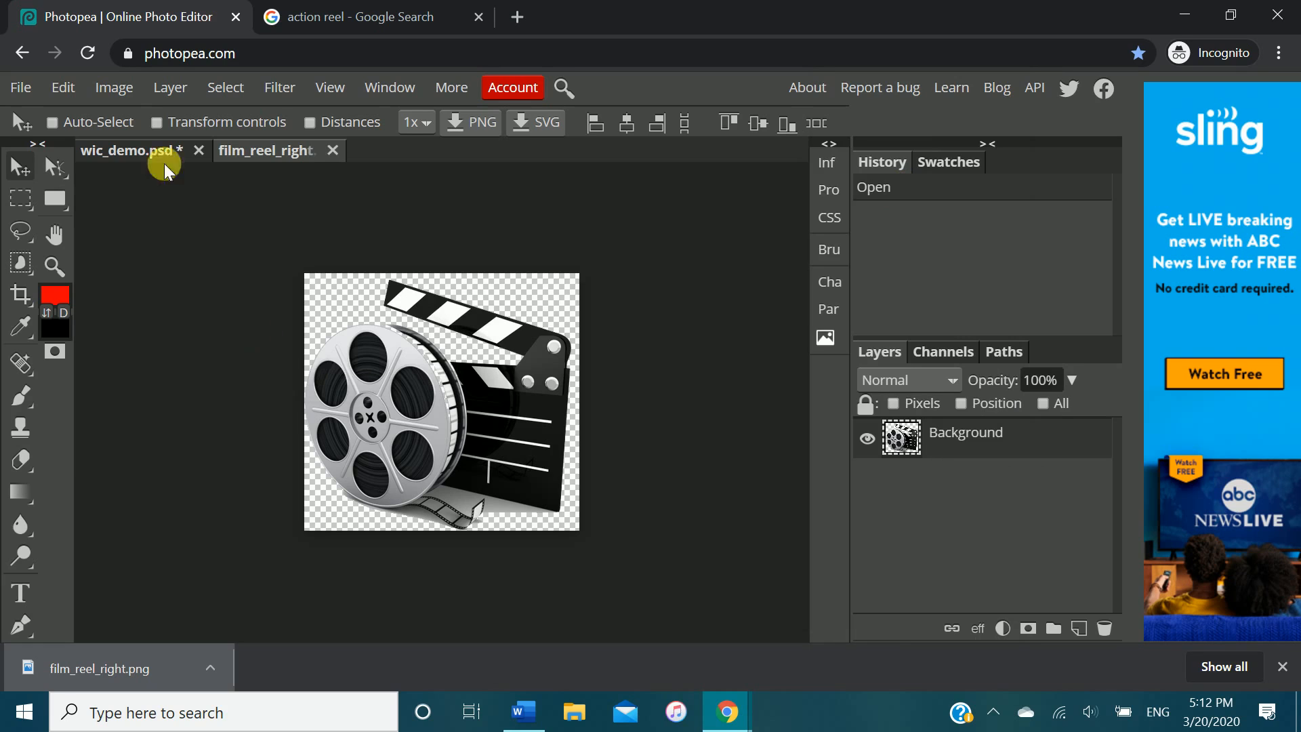
pyautogui.click(129, 150)
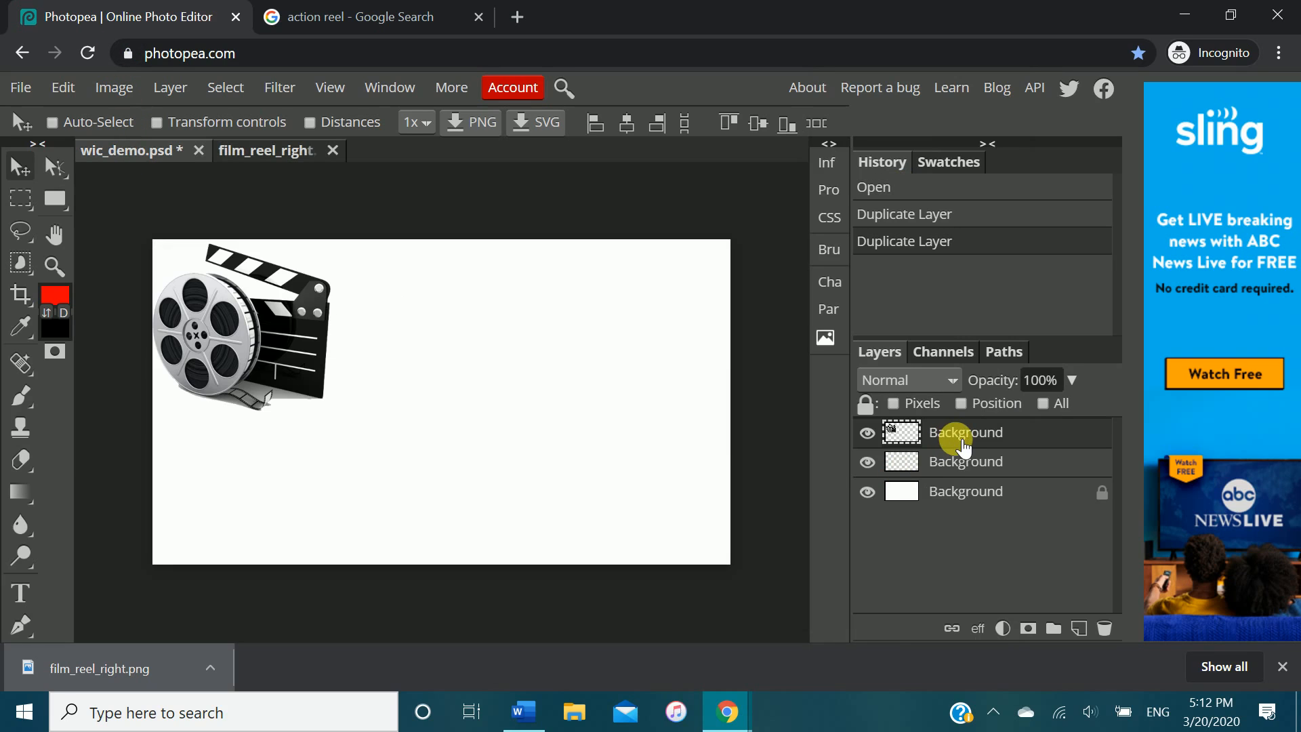
pyautogui.moveTo(228, 357); pyautogui.dragTo(441, 416)
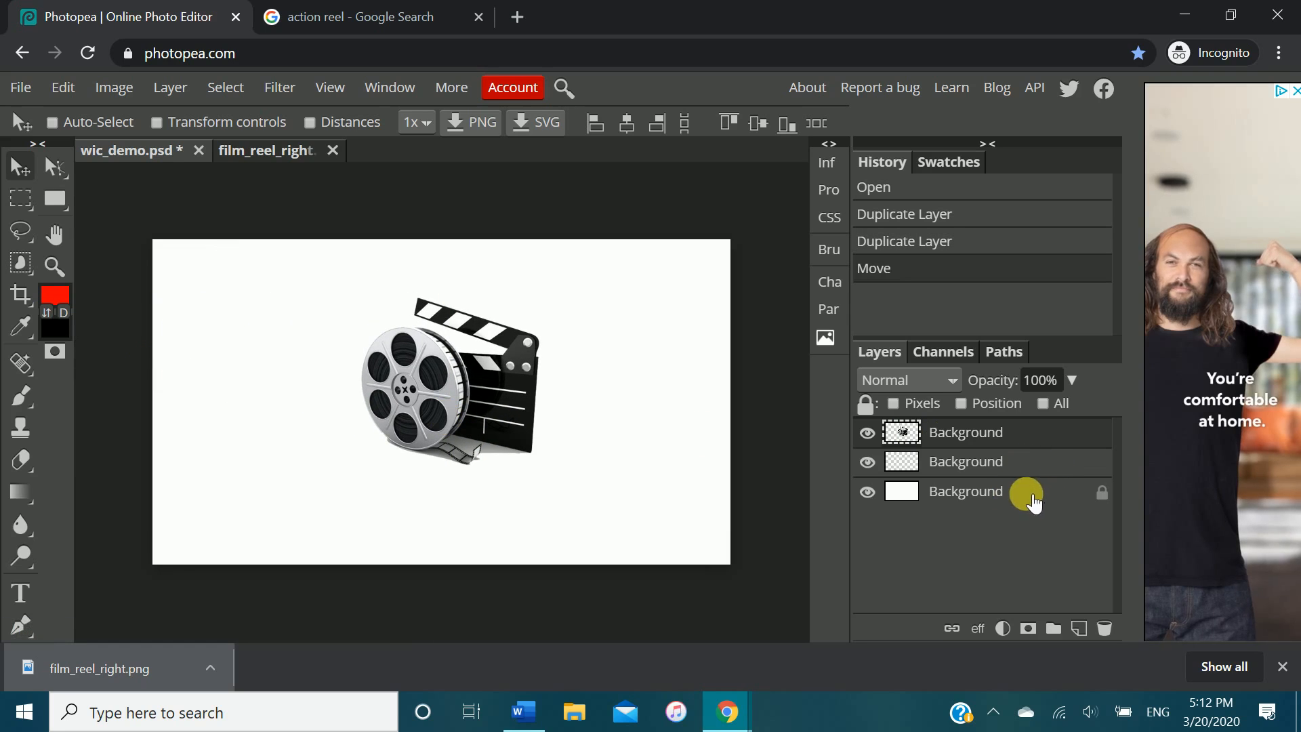
# - Unlock the white background layer and delete the empty duplicate layer above it
pyautogui.click(1103, 493)
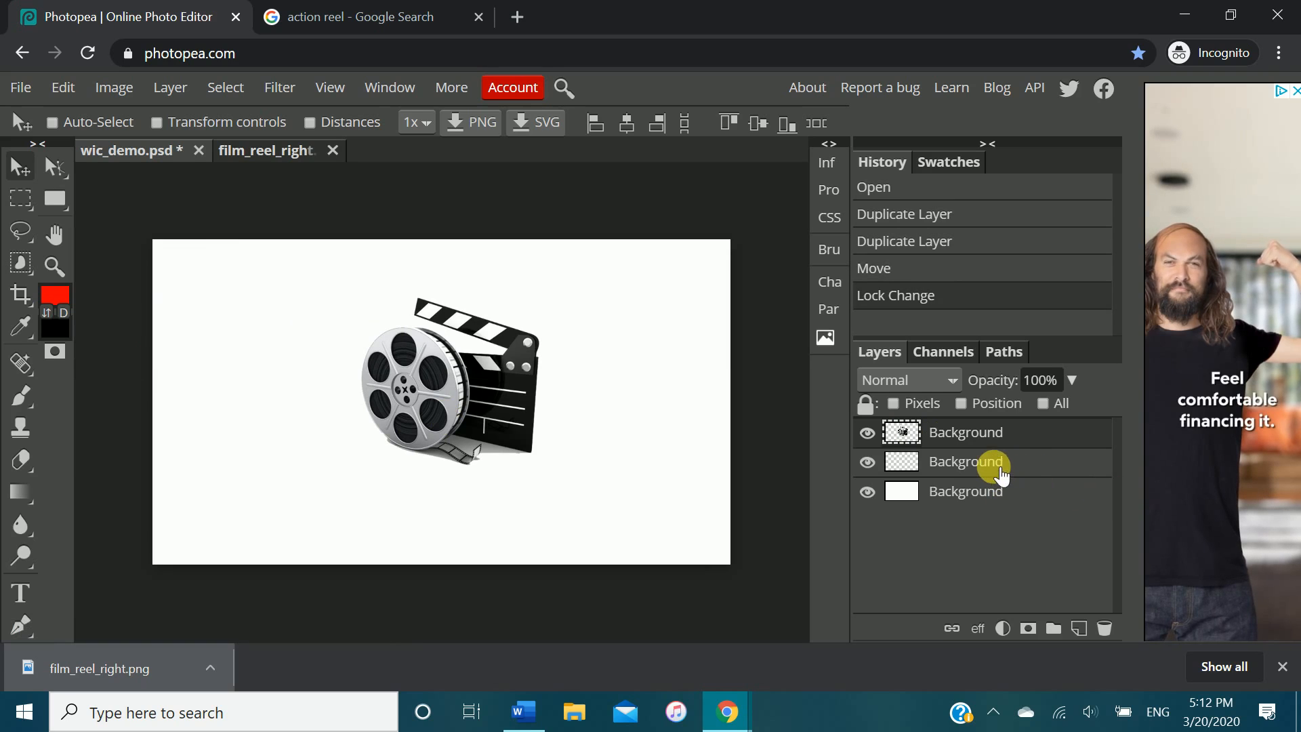
pyautogui.moveTo(994, 465); pyautogui.dragTo(1105, 628)
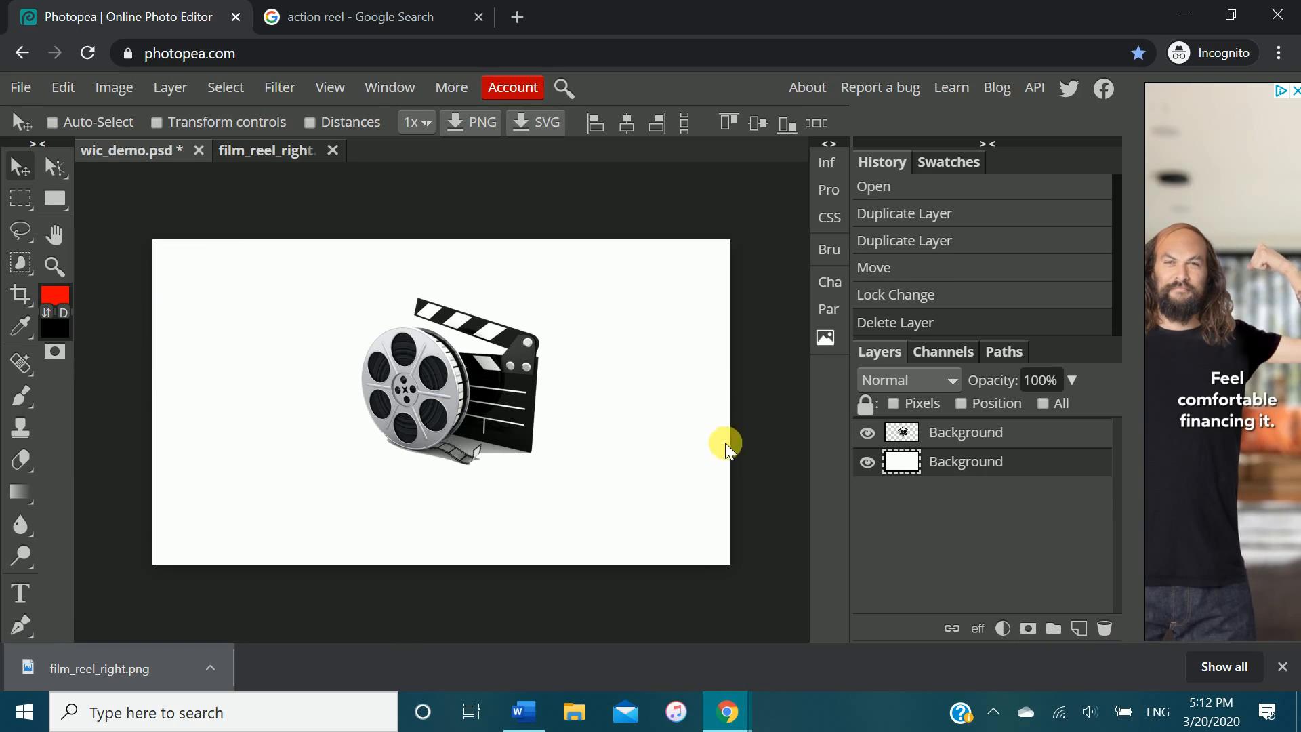
# - Try moving the canvas content with the white background layer selected, undo that move, and hide the film reel layer
pyautogui.moveTo(474, 364); pyautogui.dragTo(398, 355)
pyautogui.hotkey('ctrl', 'z')
pyautogui.click(944, 432)
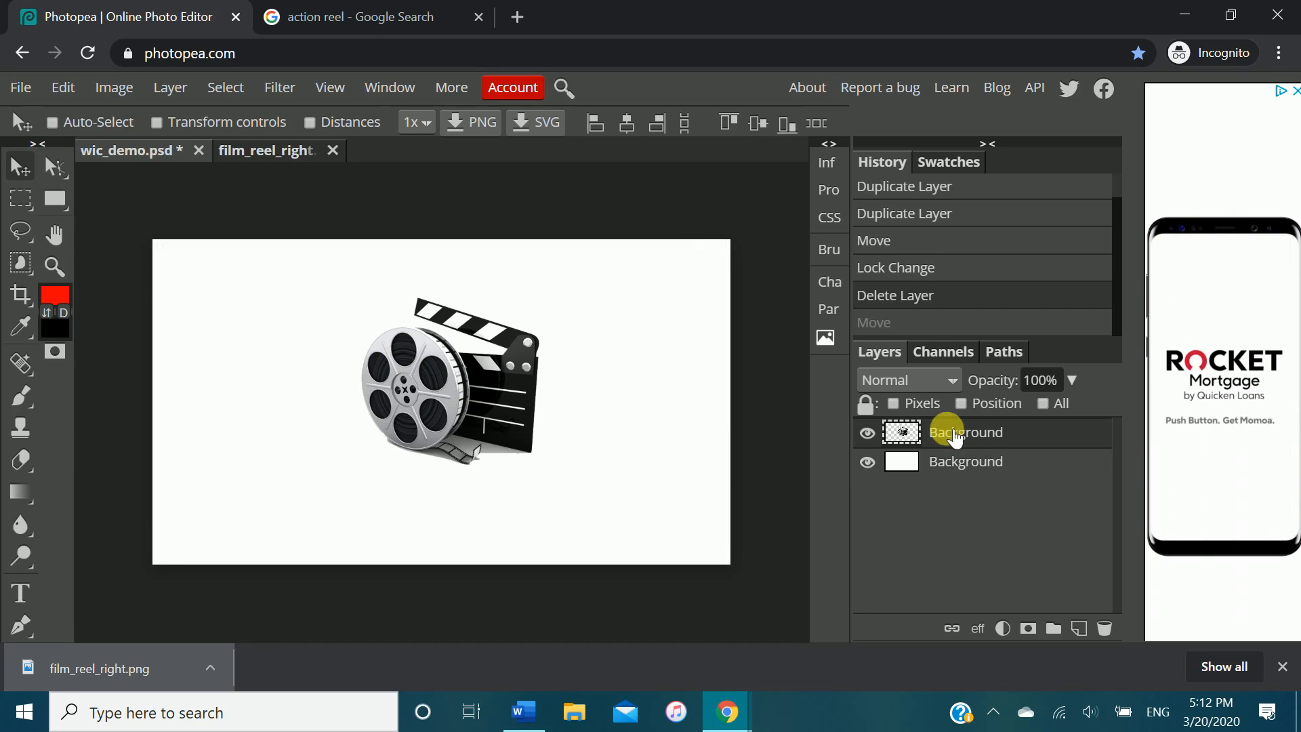
pyautogui.click(867, 432)
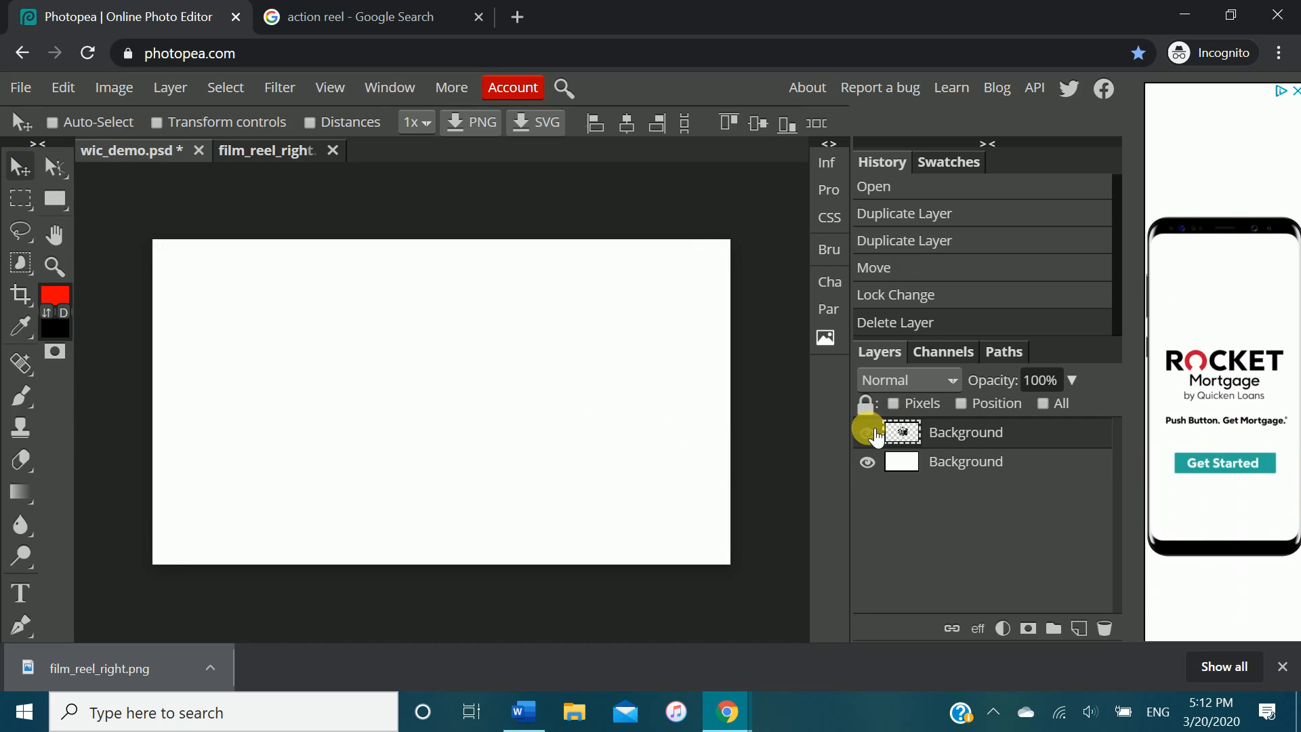
# - Add a text layer reading "3" in the upper-left-centre area of the canvas and set its size to 100 px
pyautogui.click(21, 593)
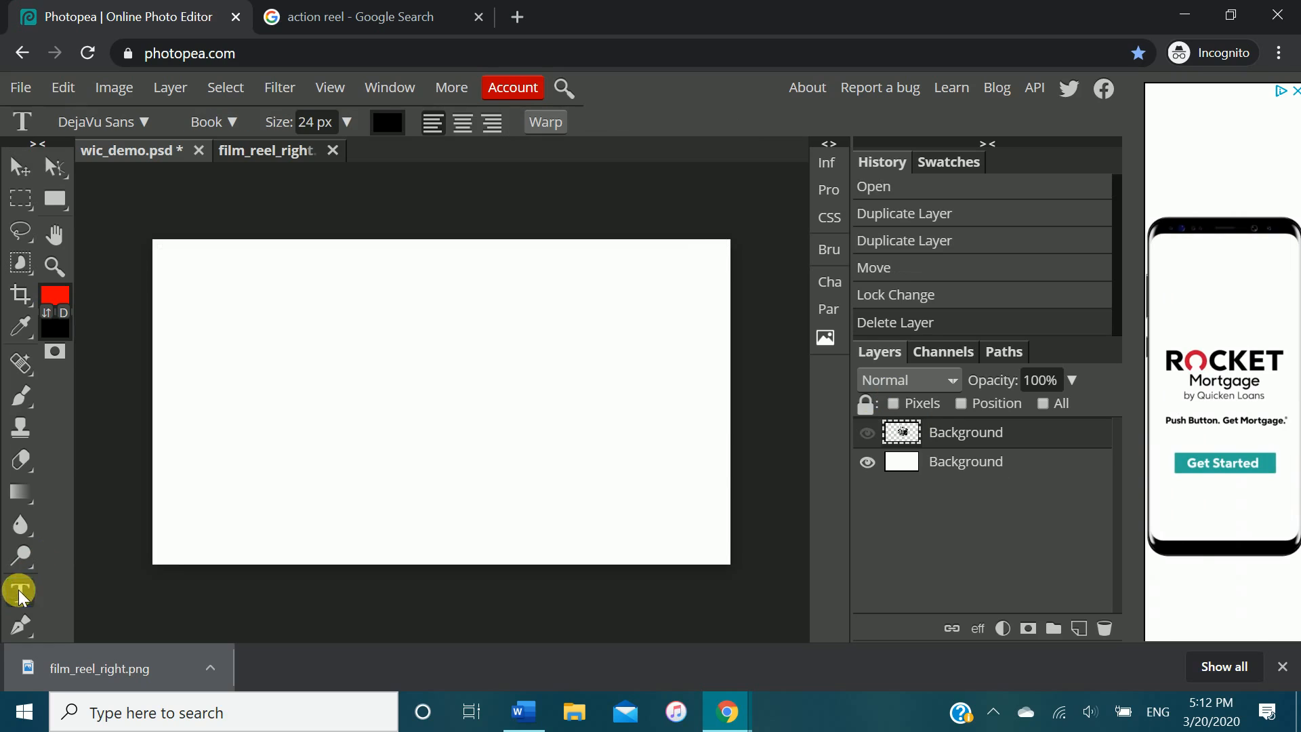
pyautogui.click(342, 370)
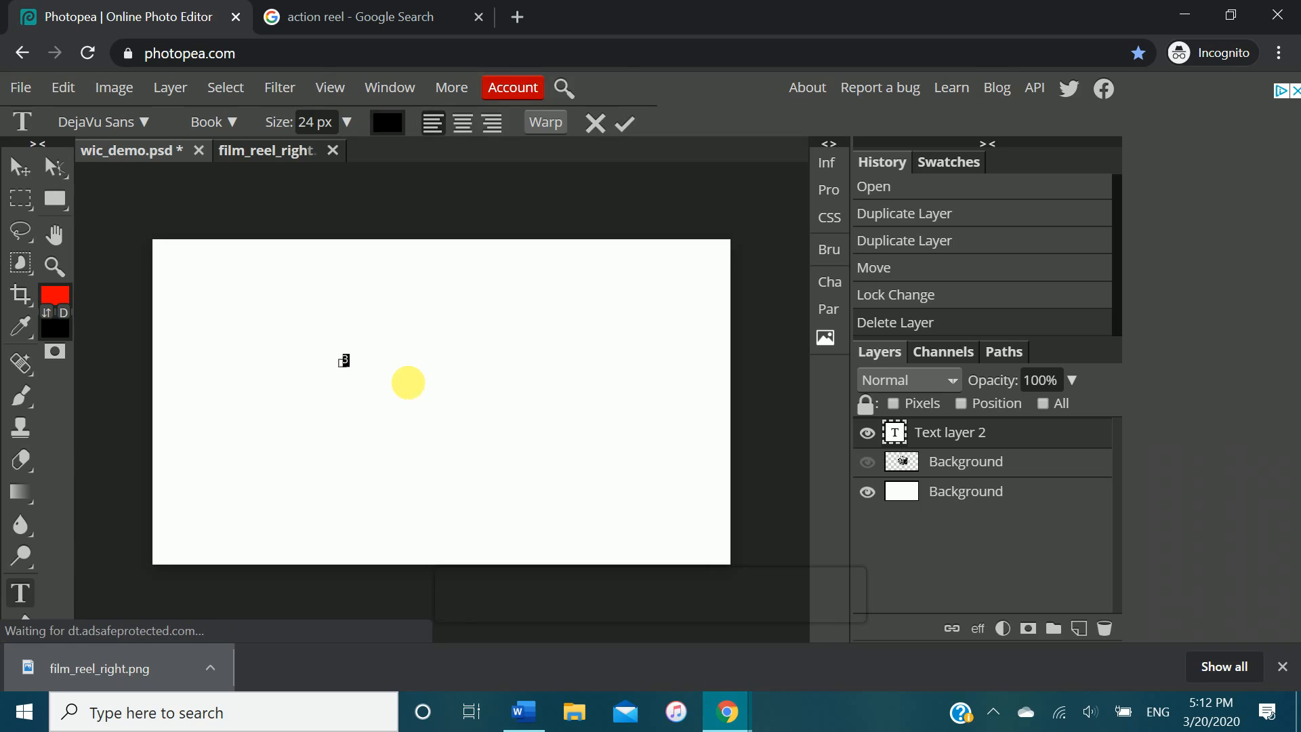
pyautogui.click(345, 122)
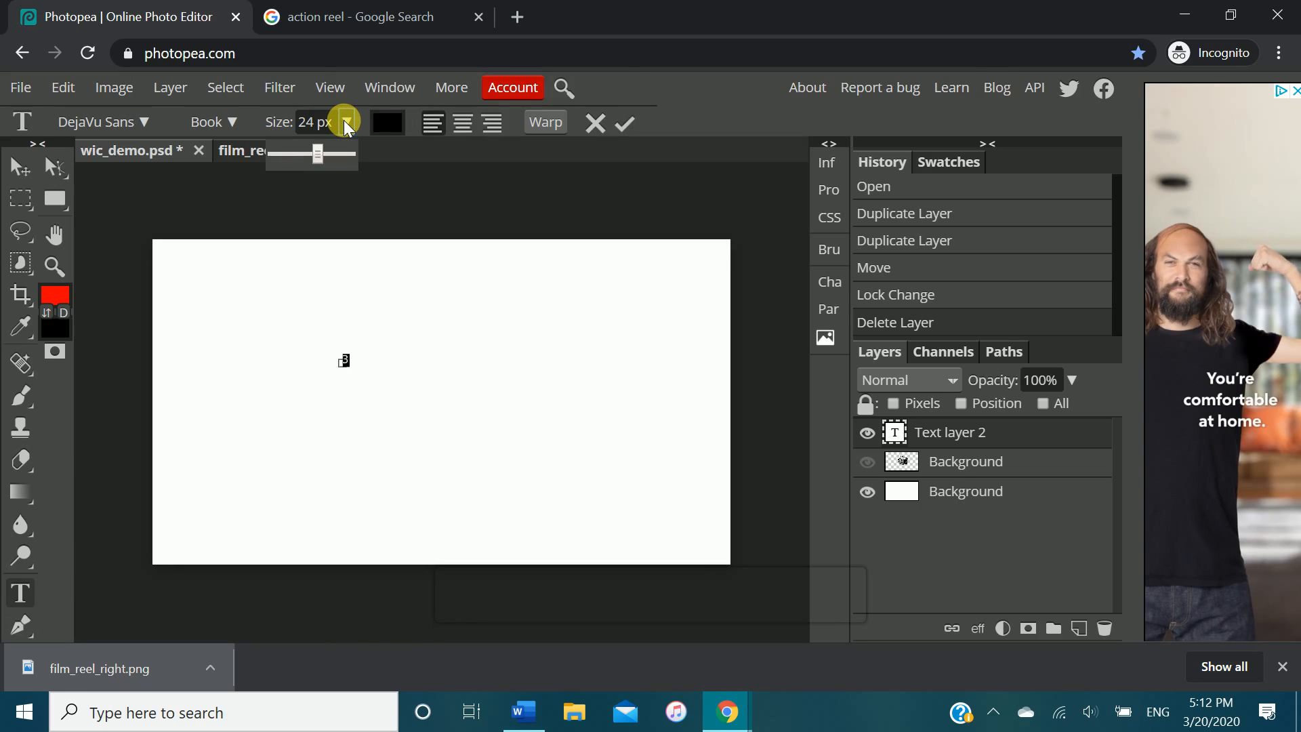
pyautogui.moveTo(319, 153); pyautogui.dragTo(387, 159)
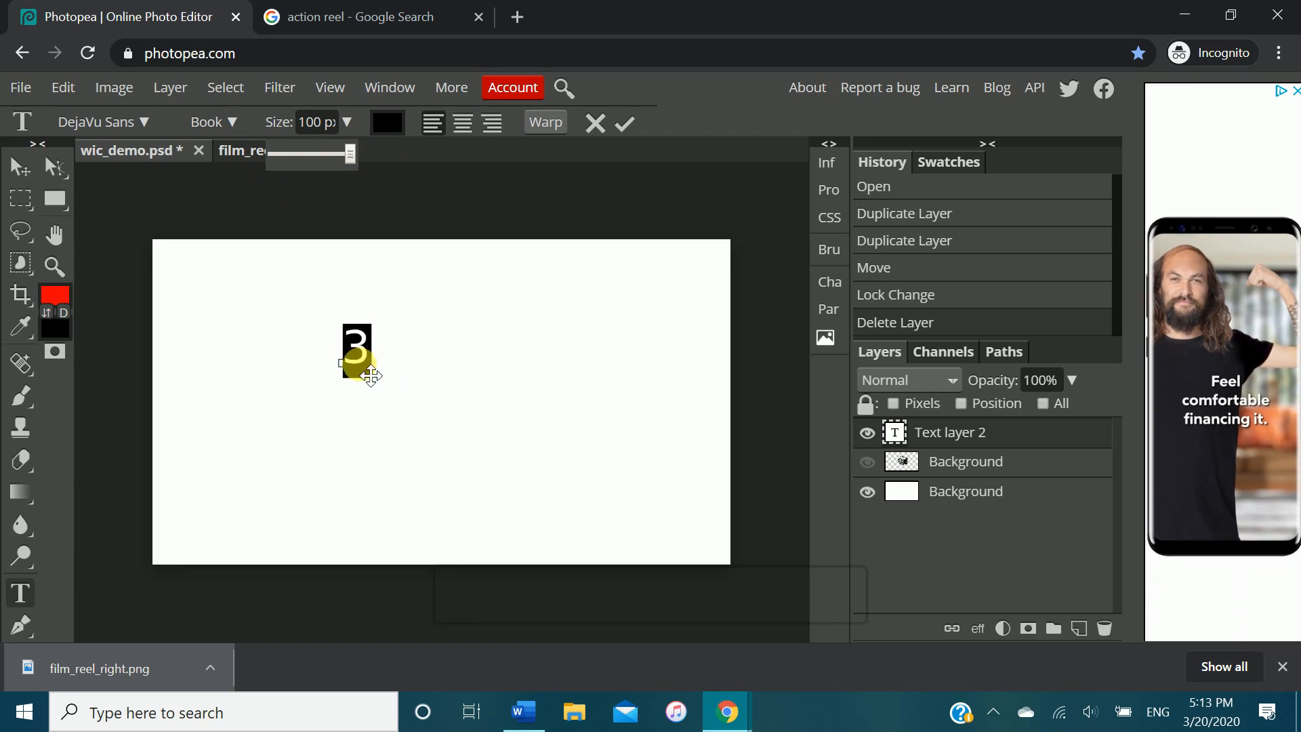
pyautogui.click(362, 353)
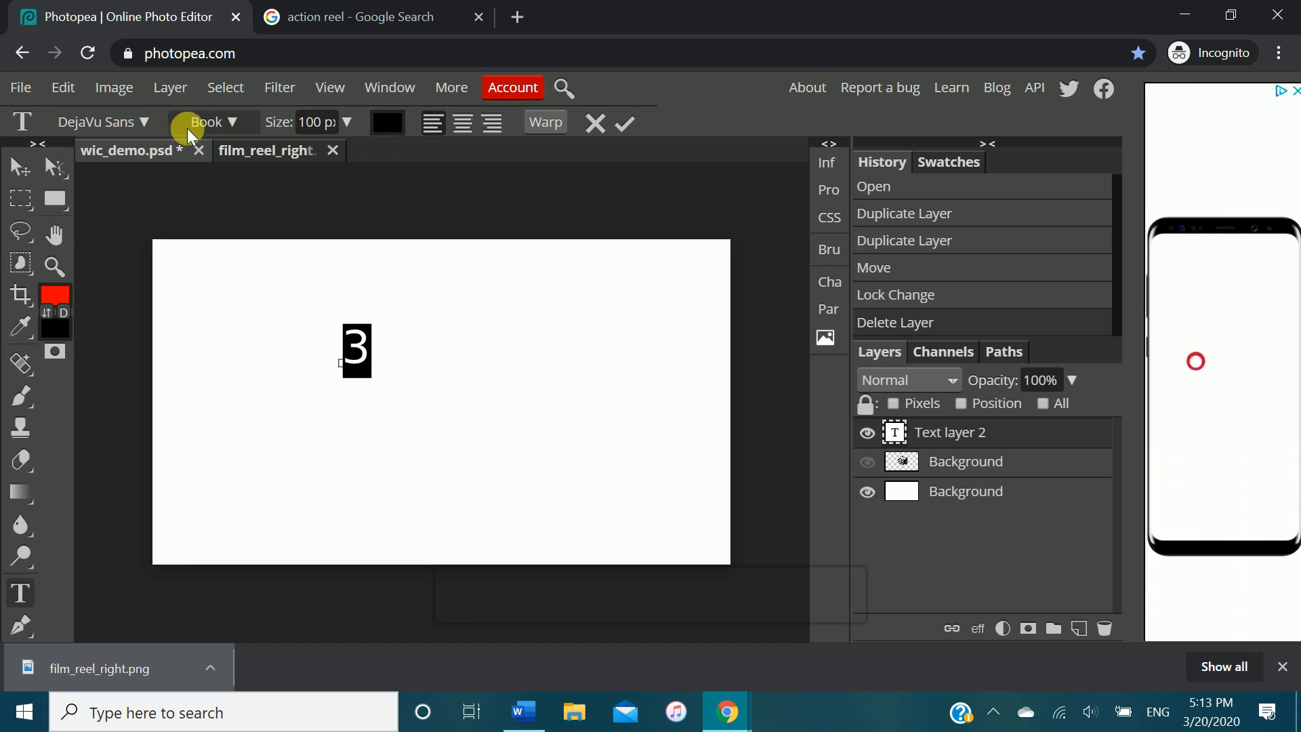
# - Change the font of the "3" text to GriffosFont
pyautogui.click(154, 126)
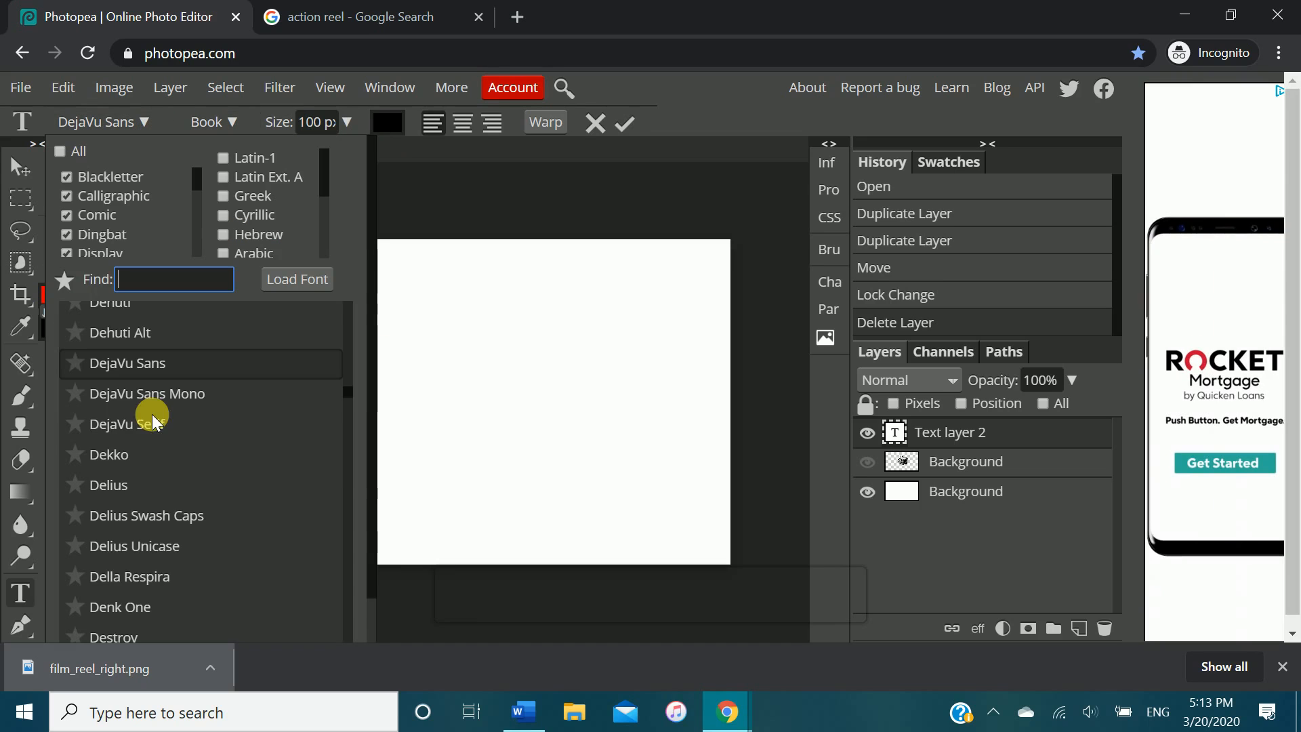
pyautogui.moveTo(352, 393); pyautogui.dragTo(349, 442)
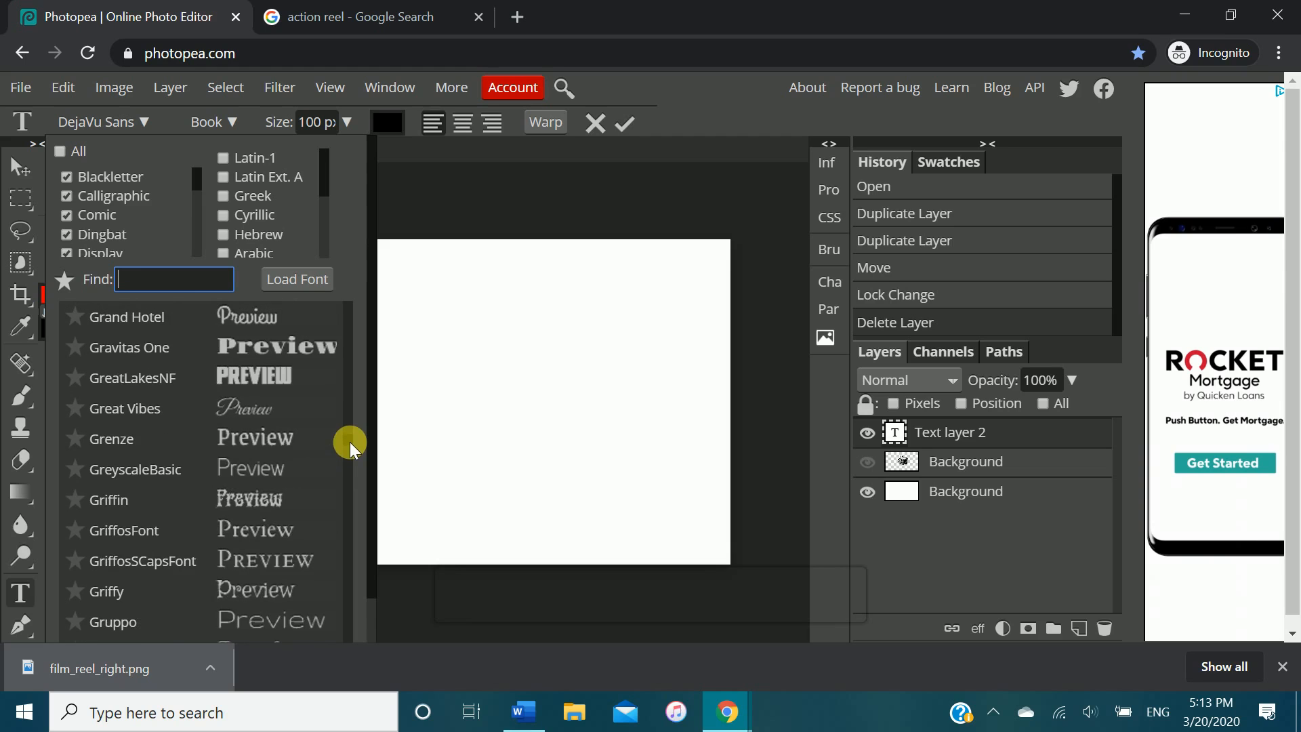
pyautogui.click(270, 538)
pyautogui.click(430, 355)
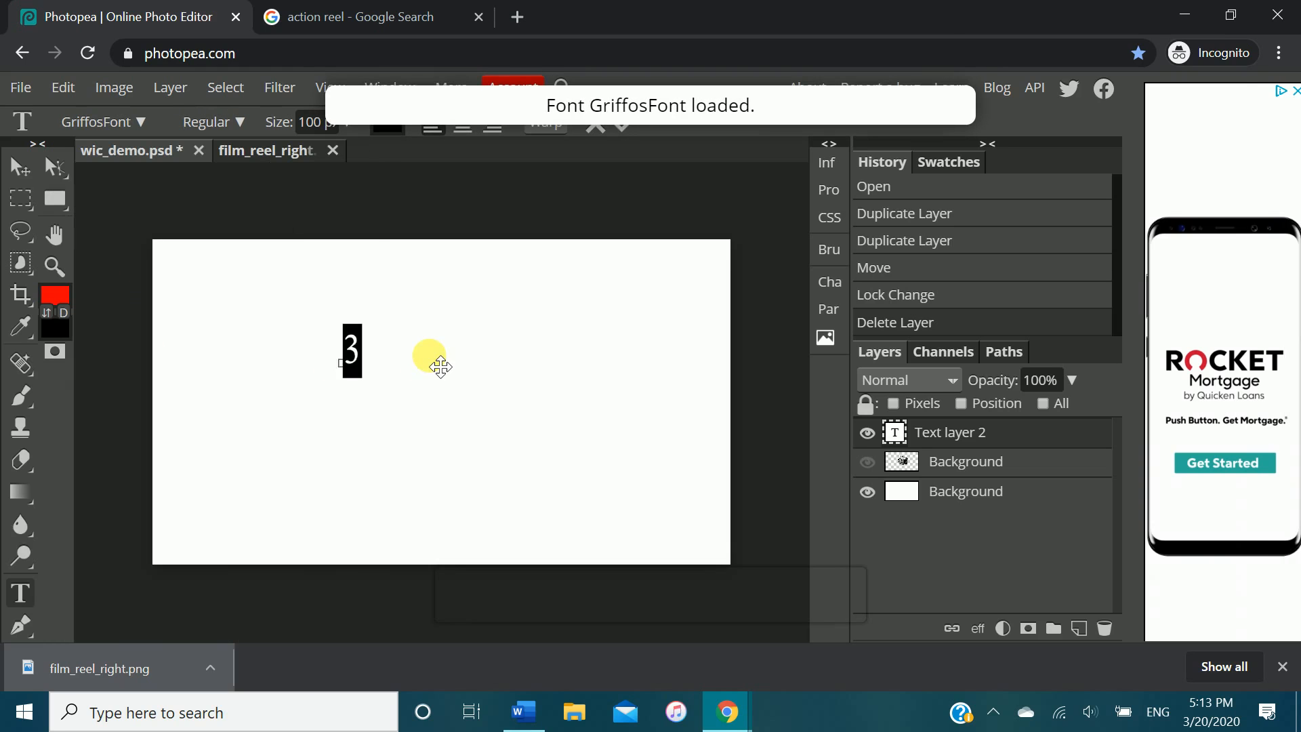
# - Enlarge the "3" text to 500 px and commit the text edit
pyautogui.click(355, 363)
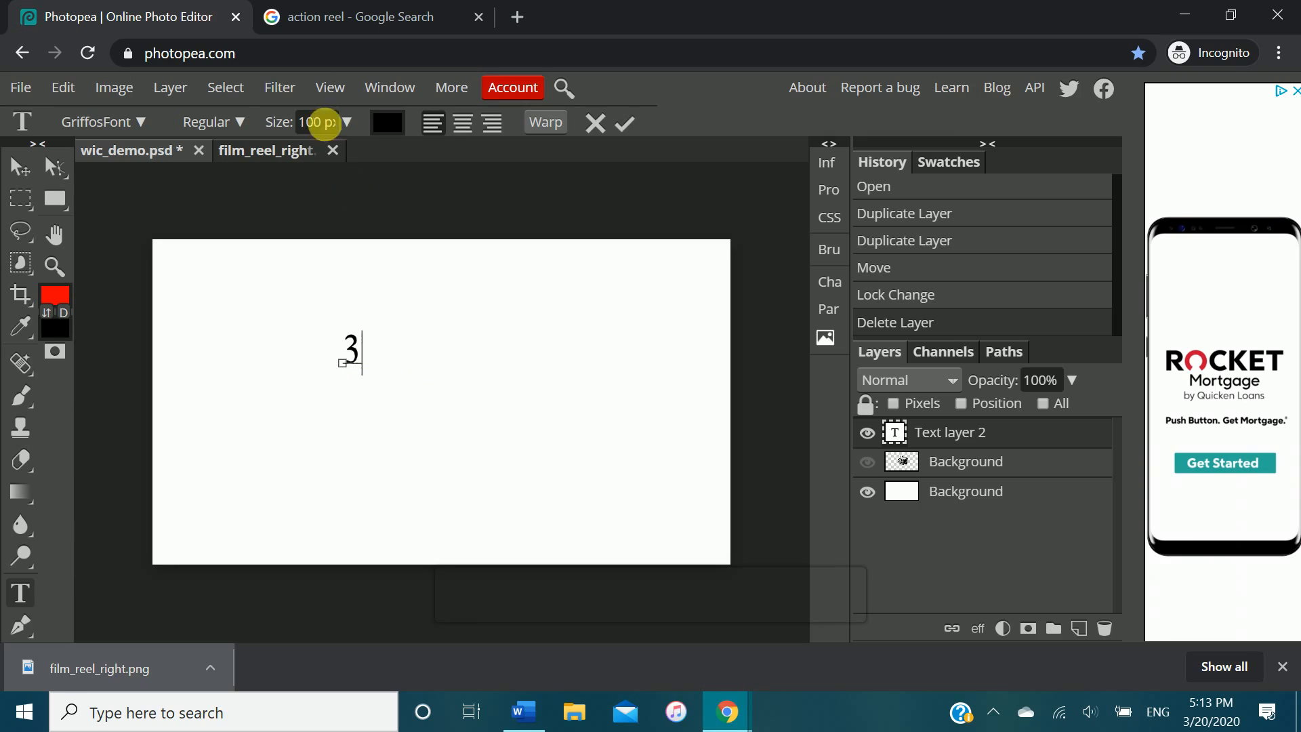
pyautogui.hotkey('ctrl', 'a')
pyautogui.click(326, 129)
pyautogui.write('30')
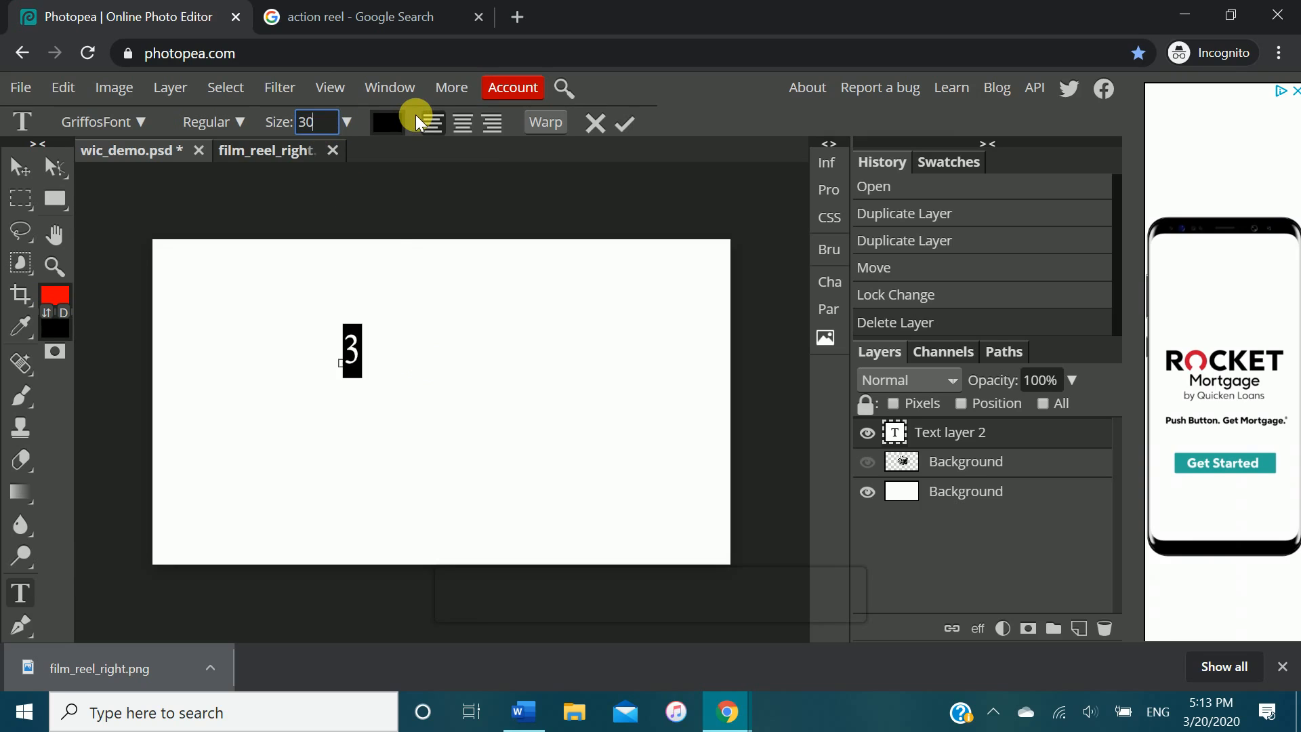
pyautogui.write('00')
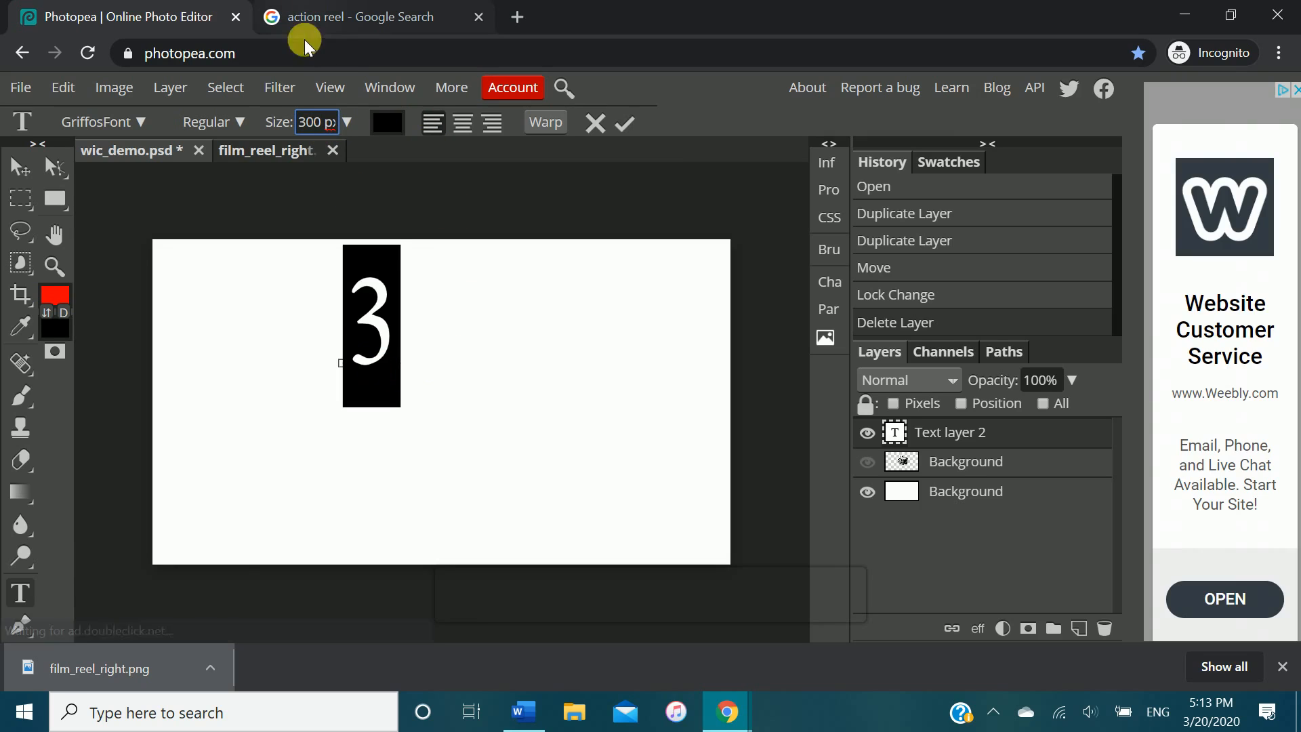
pyautogui.press('Return')
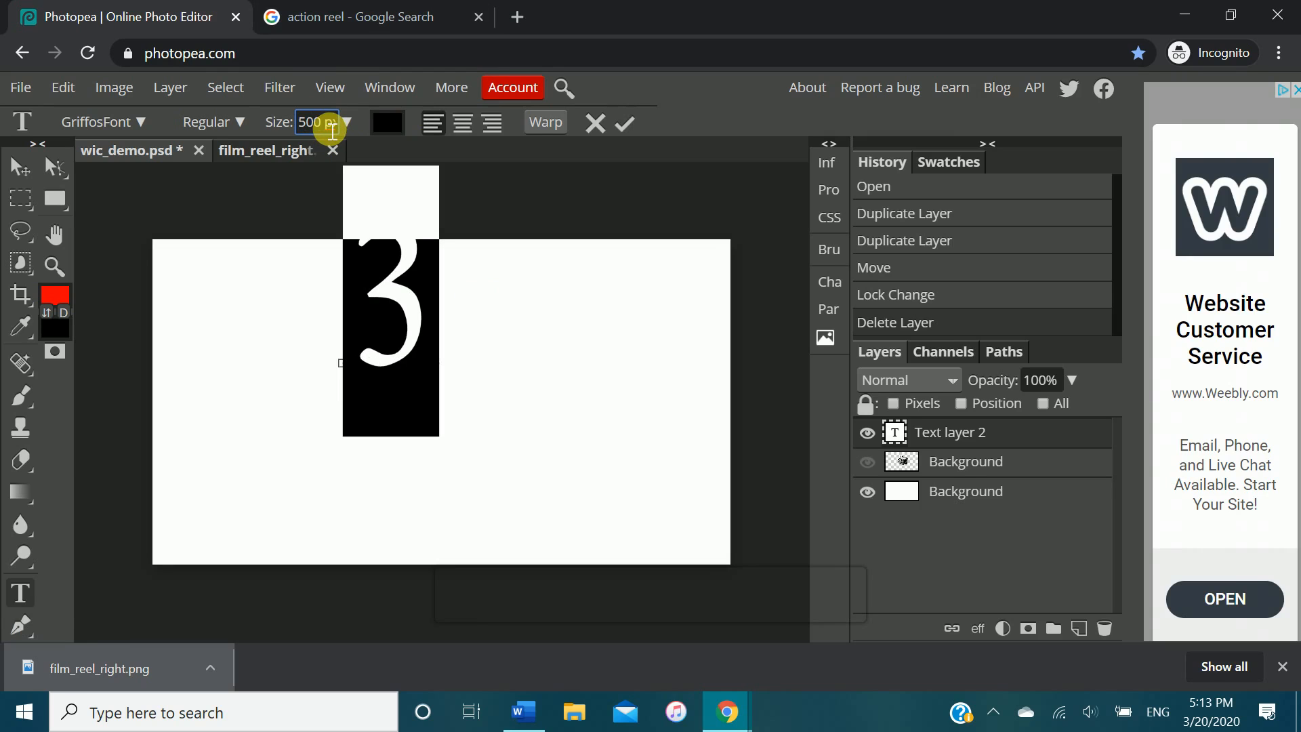
pyautogui.click(626, 125)
# - Move the large "3" down to the middle of the canvas
pyautogui.moveTo(400, 376); pyautogui.dragTo(442, 454)
pyautogui.click(597, 125)
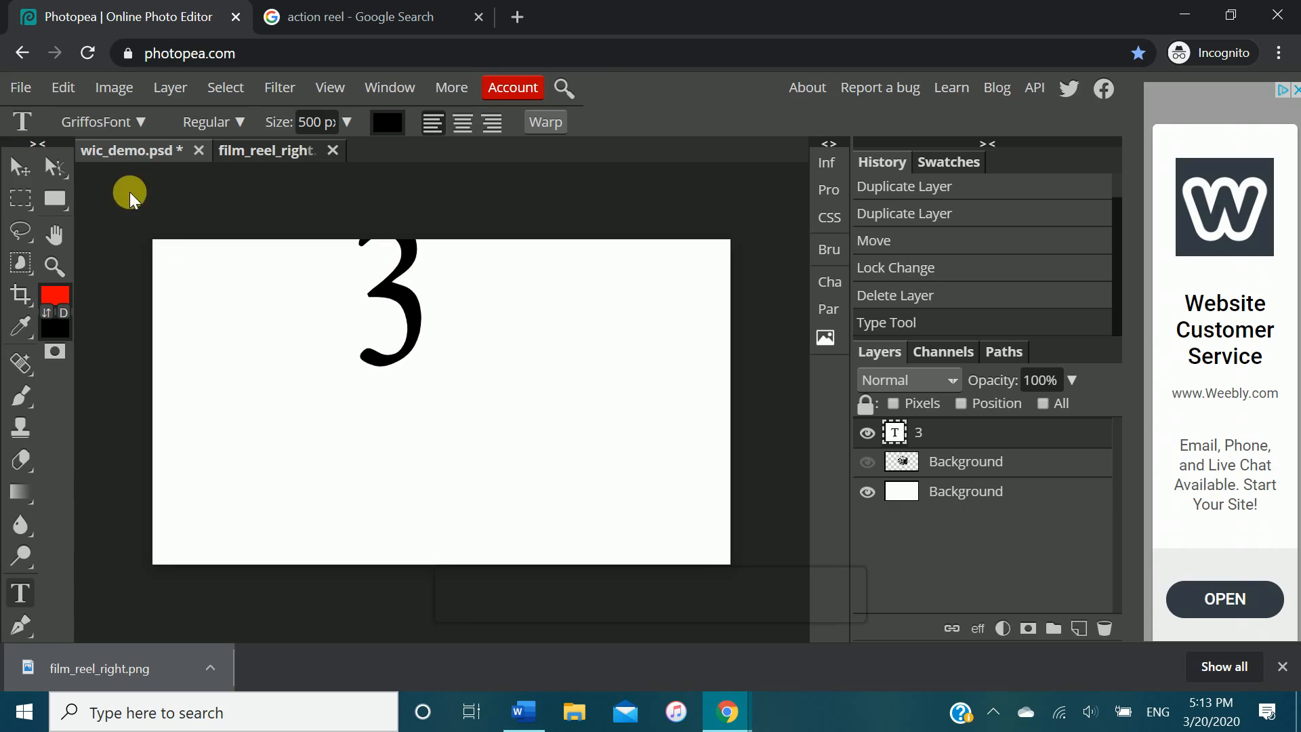
pyautogui.click(19, 167)
pyautogui.moveTo(410, 359); pyautogui.dragTo(442, 441)
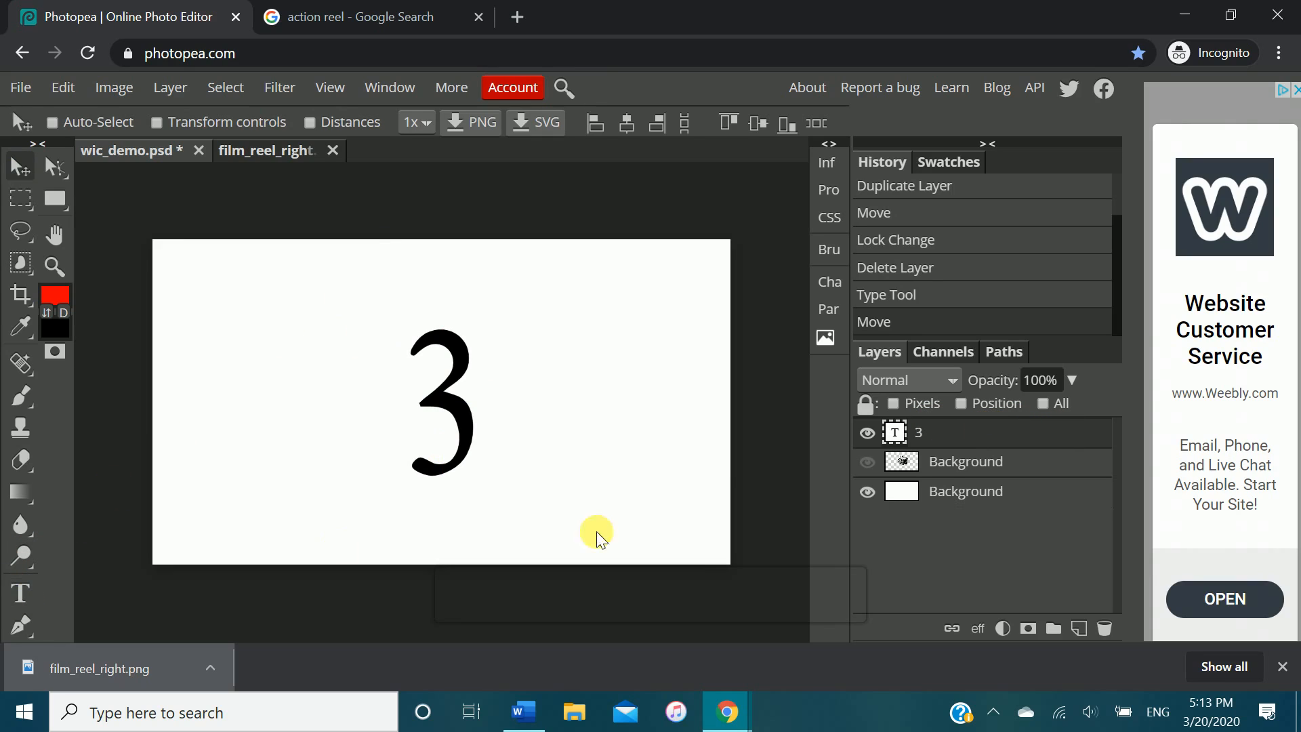
# - Duplicate the "3" text layer, change the copy's text to "2", and hide the "3" layer
pyautogui.moveTo(1043, 431); pyautogui.dragTo(1077, 632)
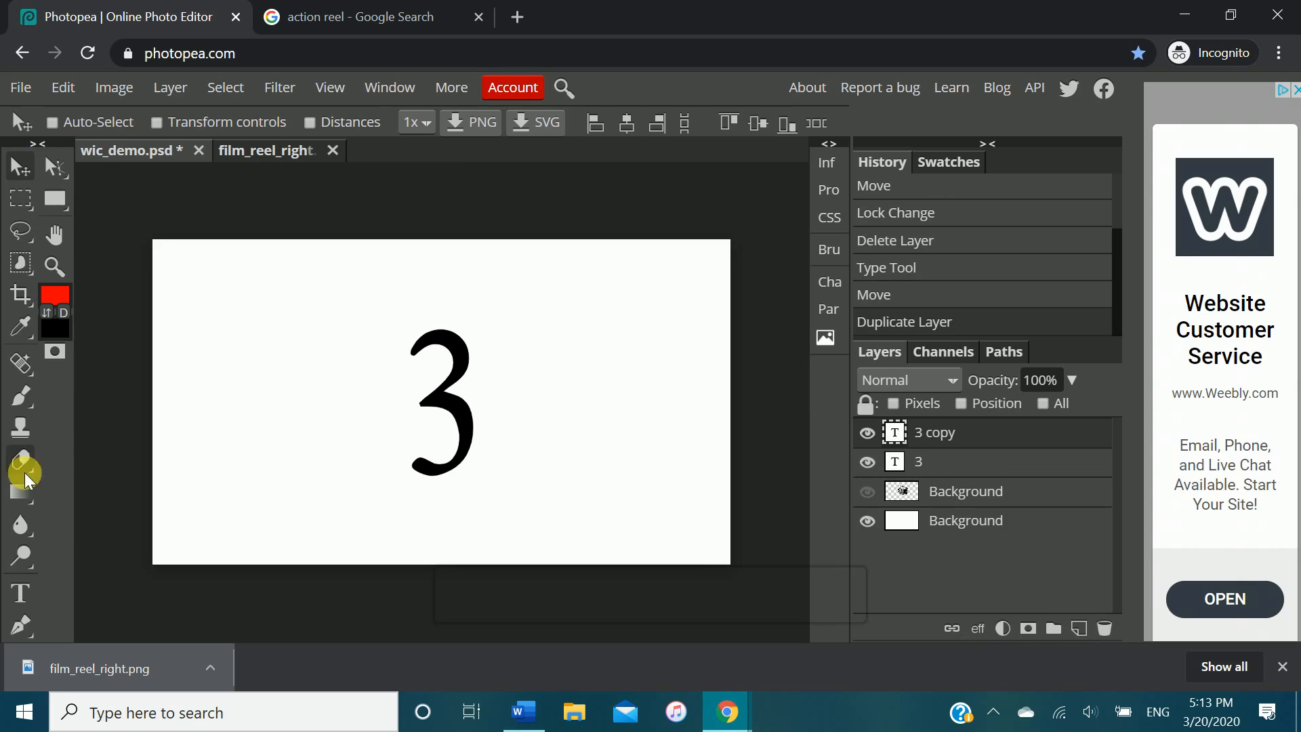
pyautogui.click(20, 592)
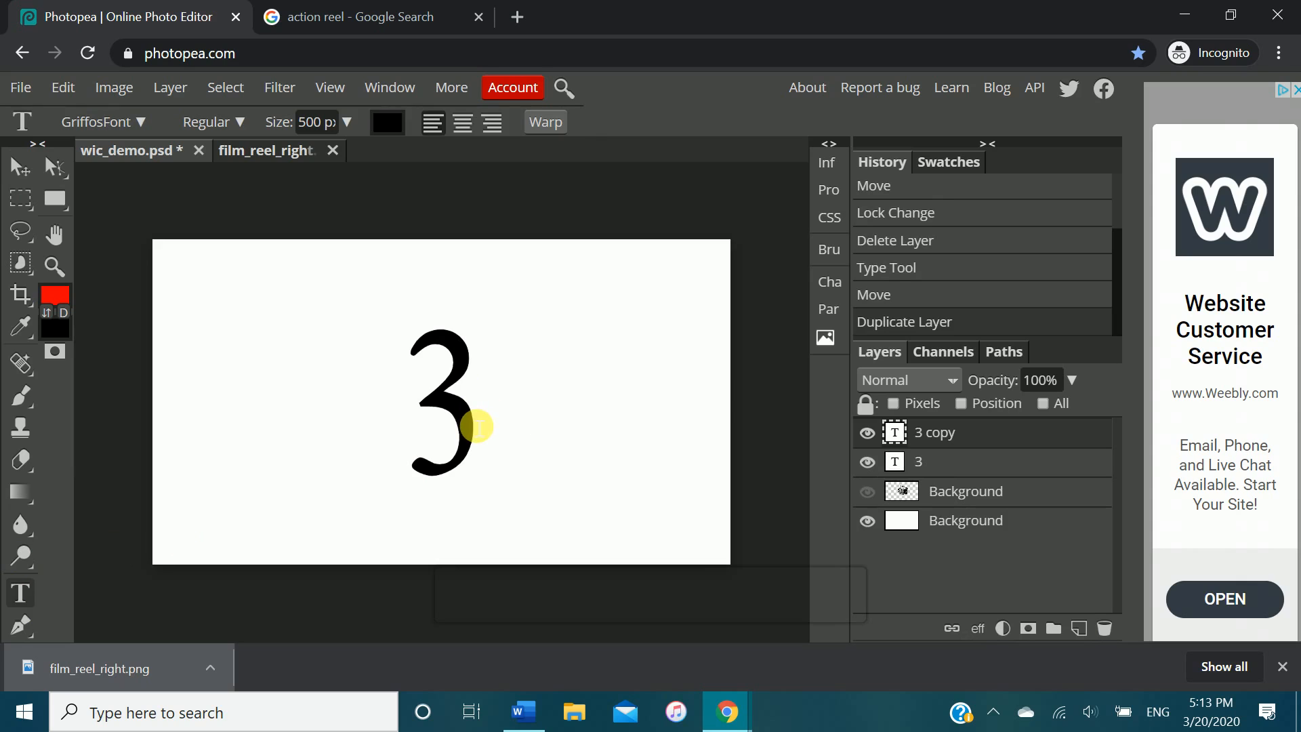
pyautogui.moveTo(478, 426); pyautogui.dragTo(441, 430)
pyautogui.write('2')
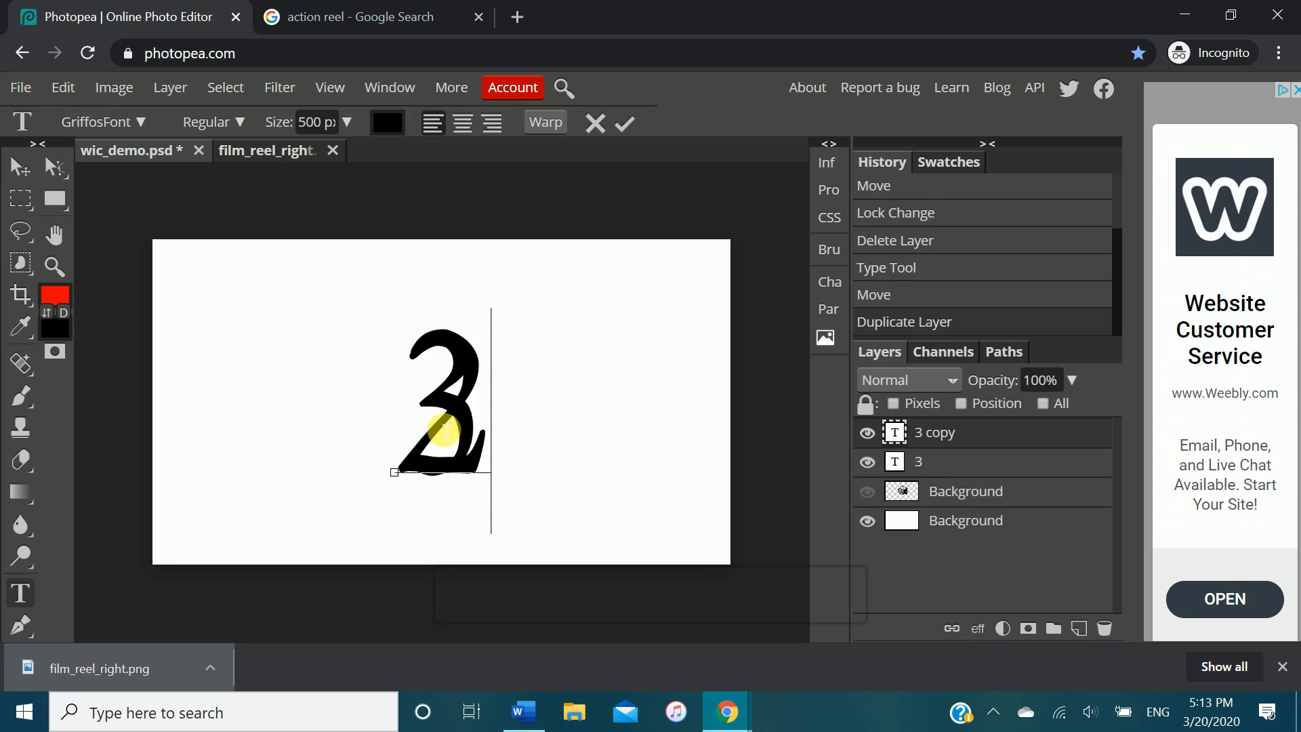
pyautogui.click(867, 461)
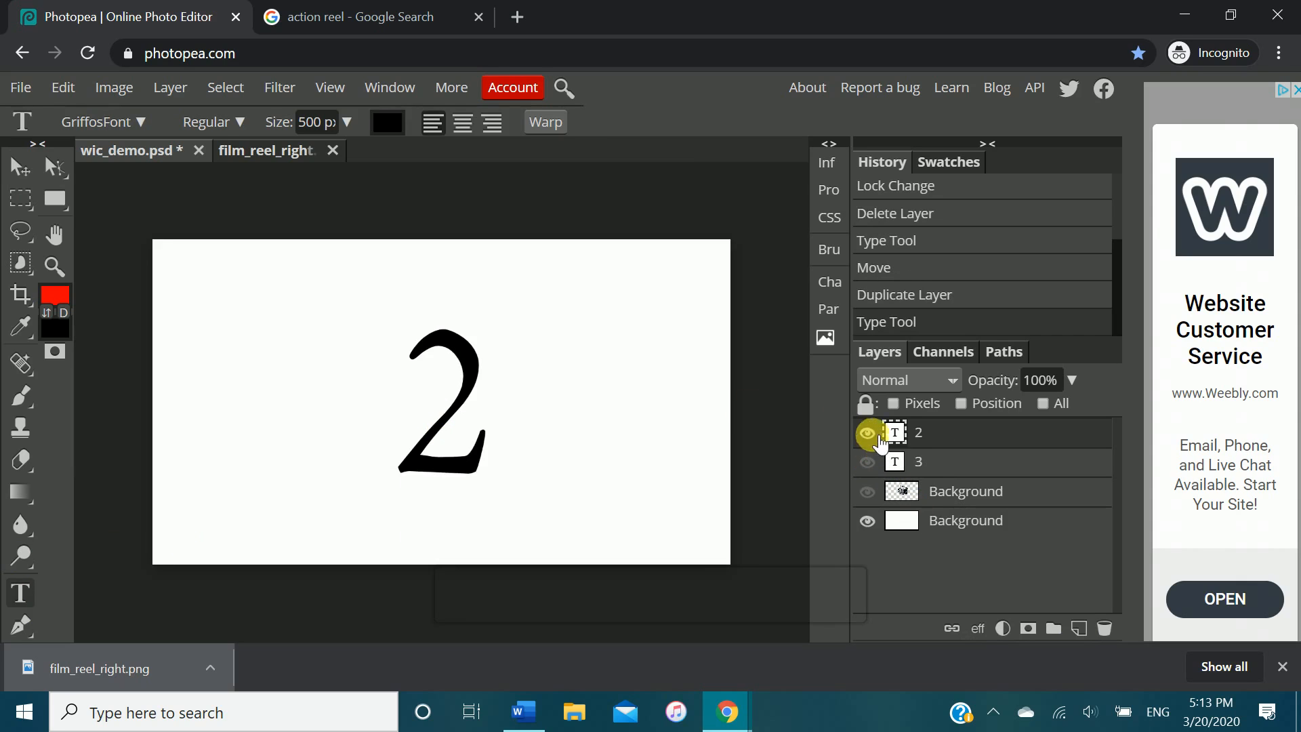
# - Duplicate the "2" text layer with the original hidden, and change the visible copy's text to "1"
pyautogui.click(868, 433)
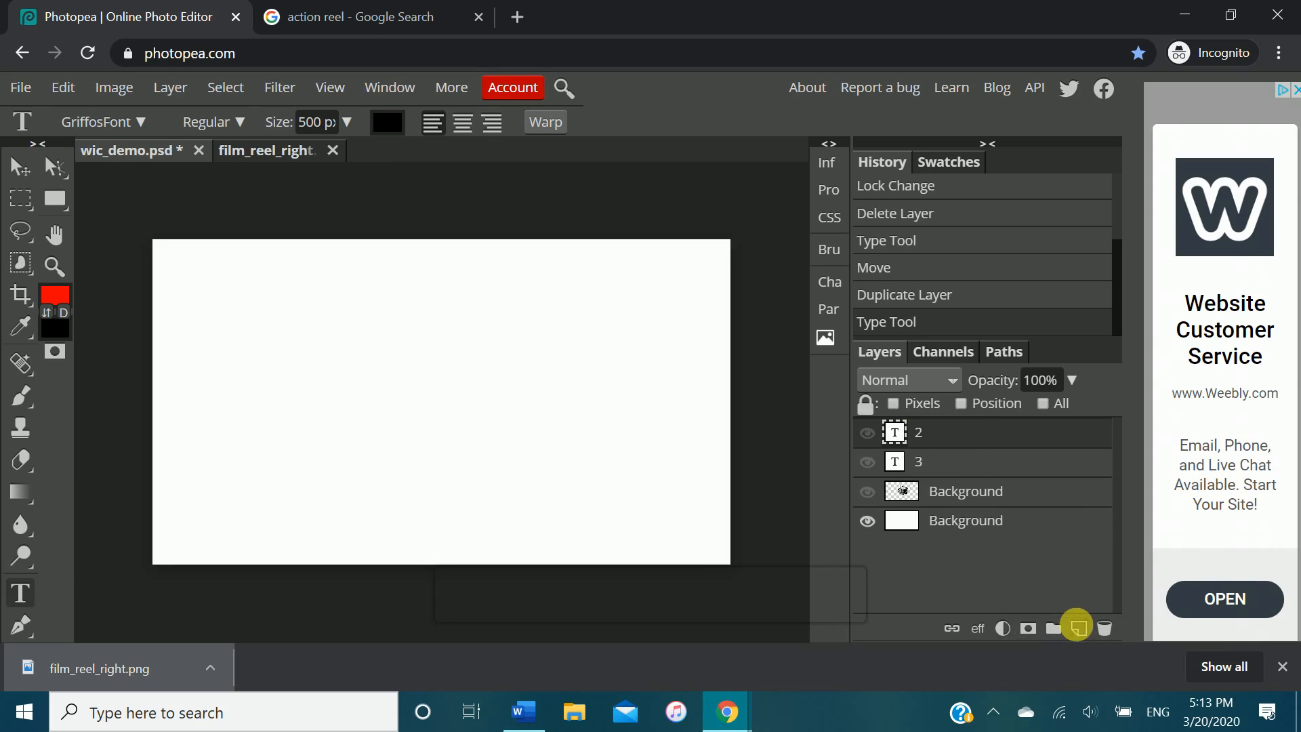
pyautogui.click(1078, 627)
pyautogui.click(867, 432)
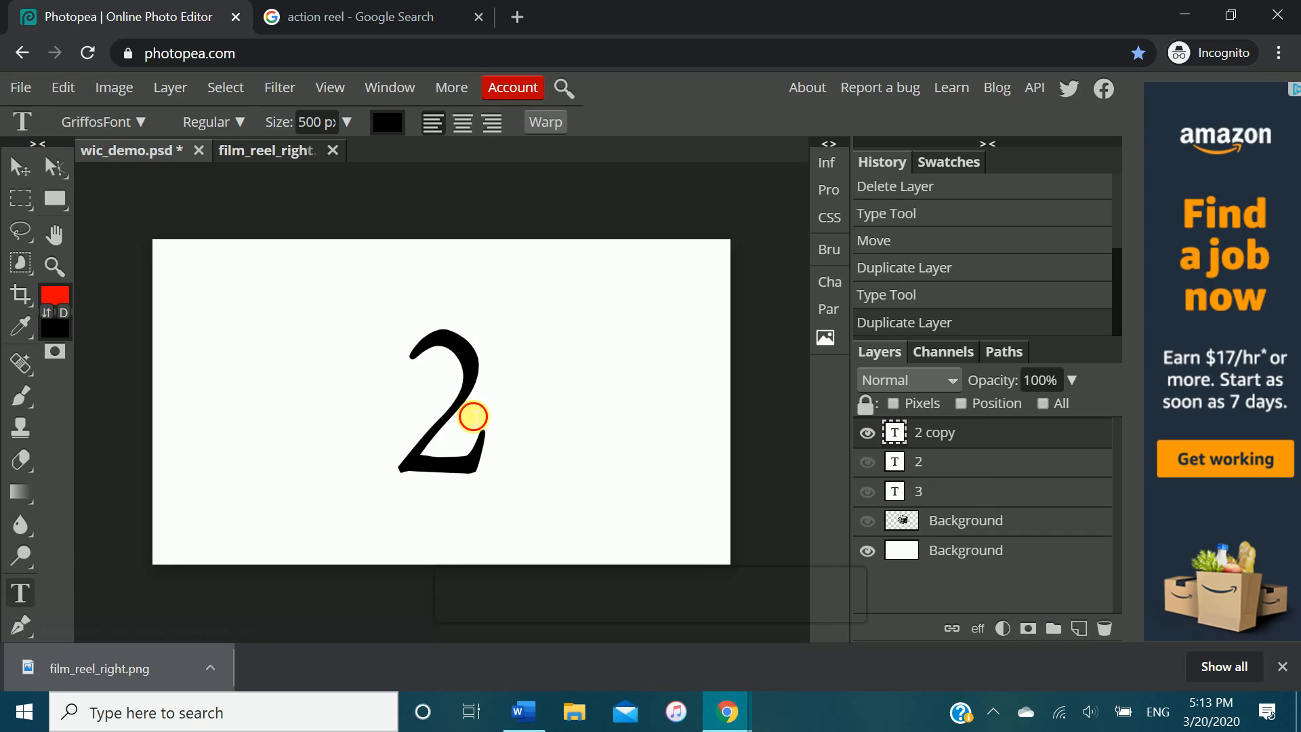
pyautogui.doubleClick(473, 416)
pyautogui.write('1')
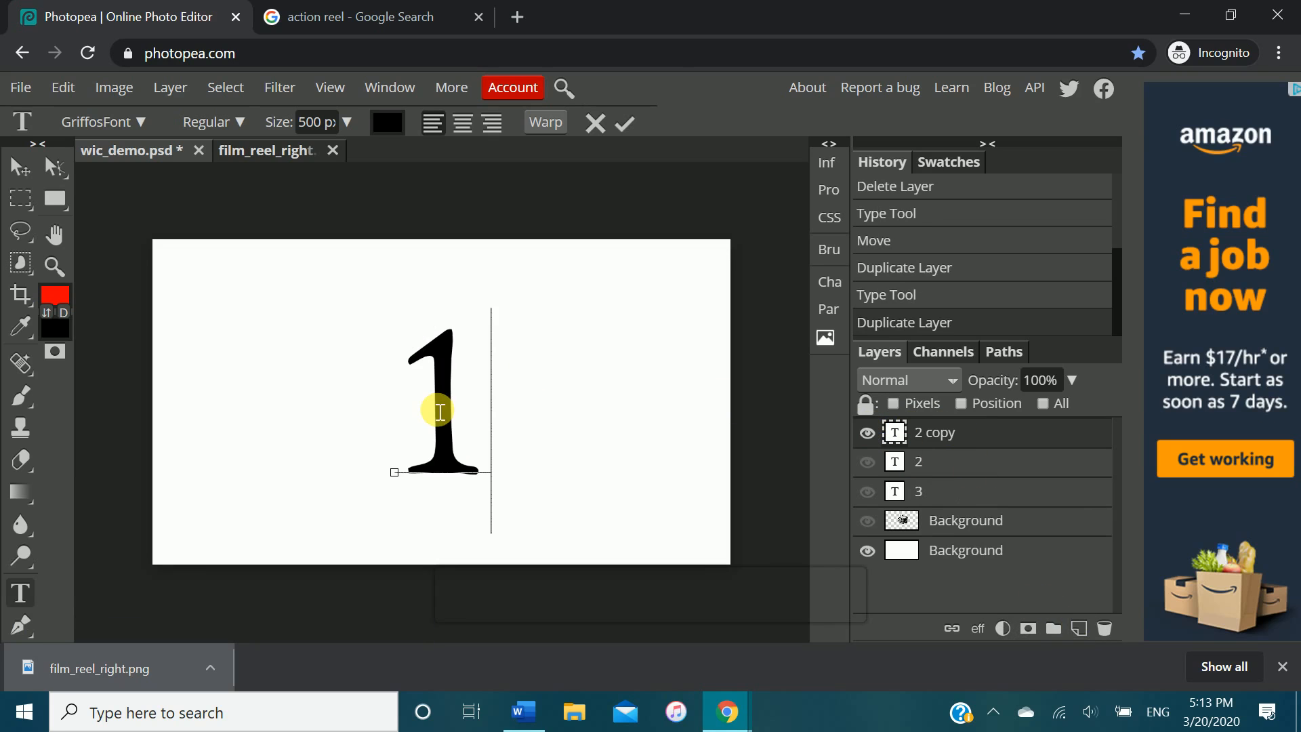
pyautogui.click(640, 115)
# - Raise the film reel layer to the top of the stack, then show it without the "1" and shift it slightly down and left
pyautogui.moveTo(944, 519); pyautogui.dragTo(947, 424)
pyautogui.click(868, 460)
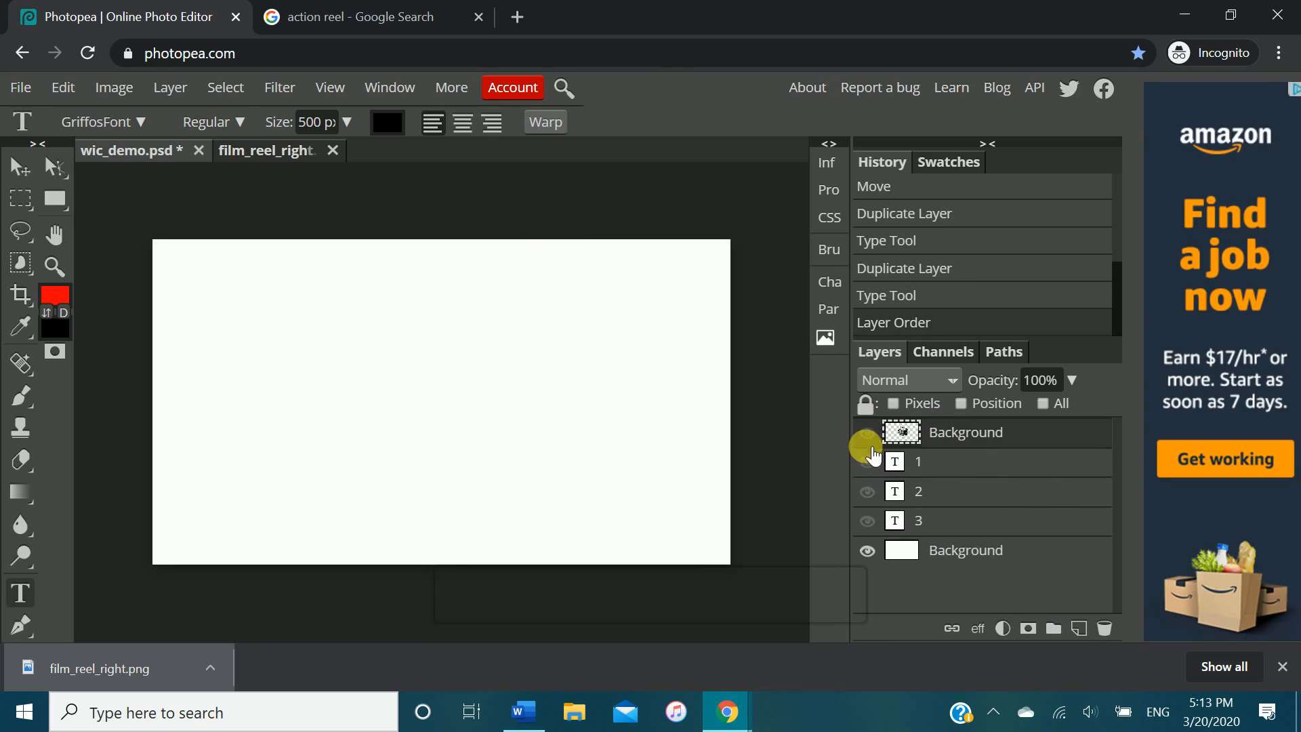
pyautogui.click(868, 433)
pyautogui.click(19, 167)
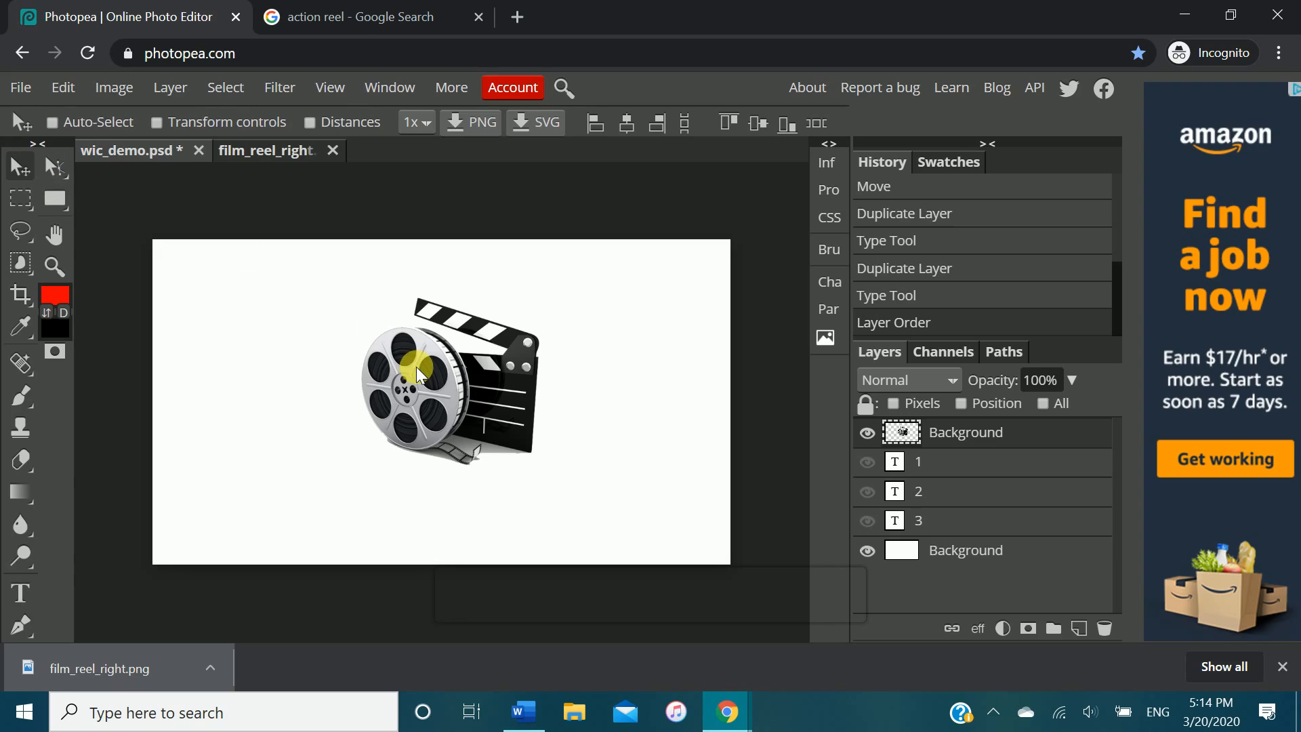
pyautogui.moveTo(420, 373); pyautogui.dragTo(411, 392)
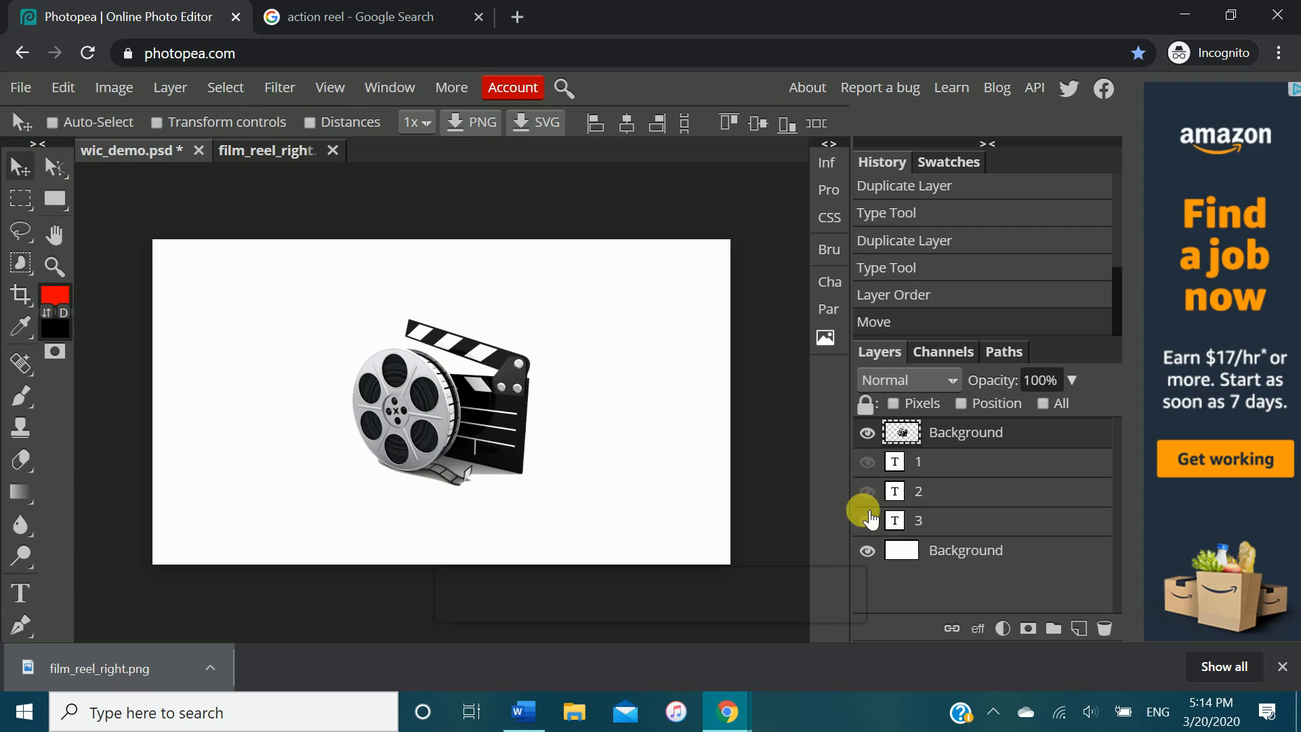
# - Hide the film reel layer and preview the "3", "2", "1" and film reel layers one at a time, leaving them all hidden
pyautogui.click(868, 432)
pyautogui.click(867, 521)
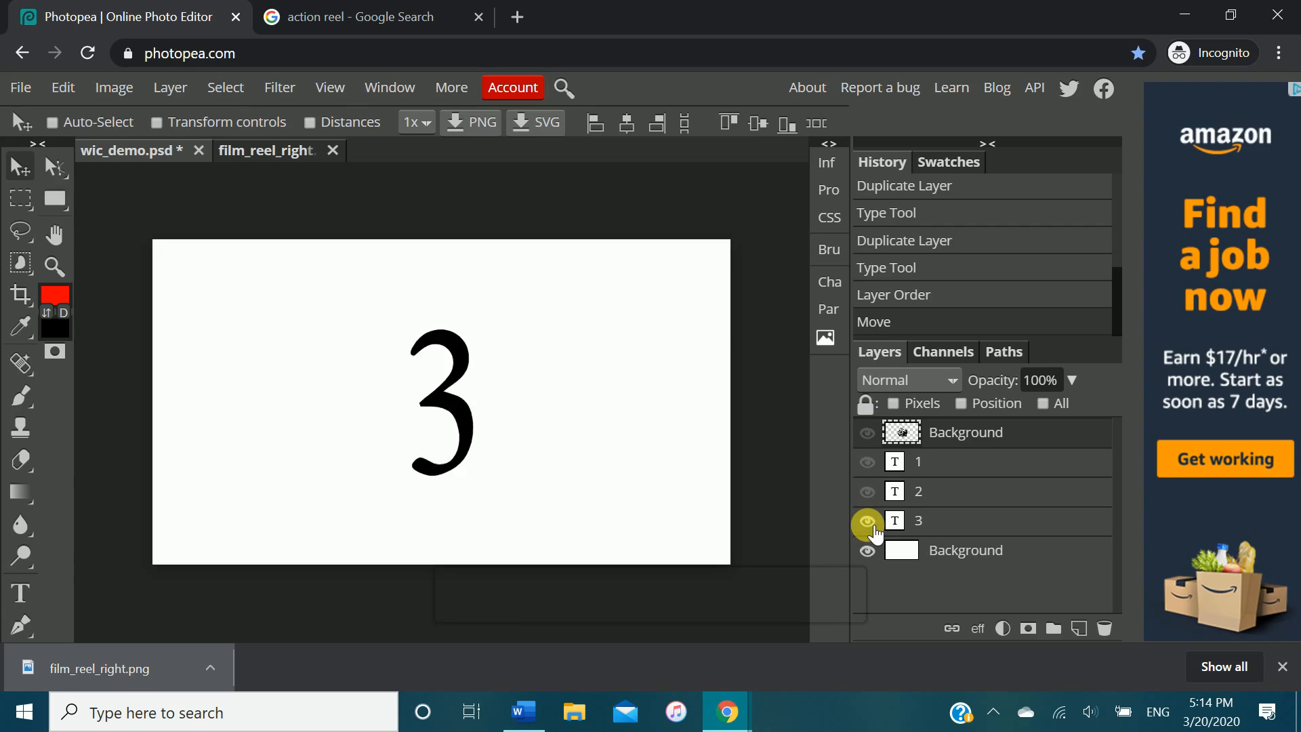
pyautogui.click(867, 521)
pyautogui.click(867, 491)
pyautogui.click(867, 492)
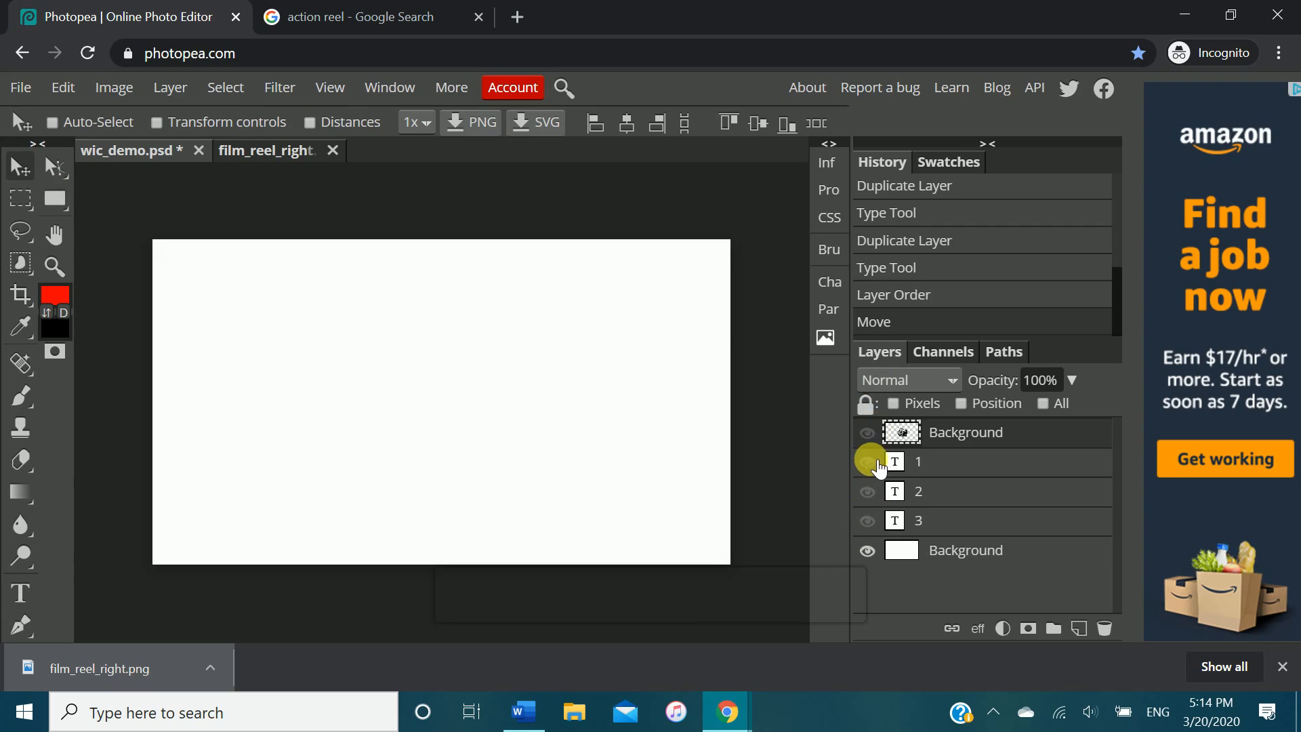
pyautogui.click(869, 462)
pyautogui.click(868, 462)
pyautogui.click(868, 432)
pyautogui.click(868, 432)
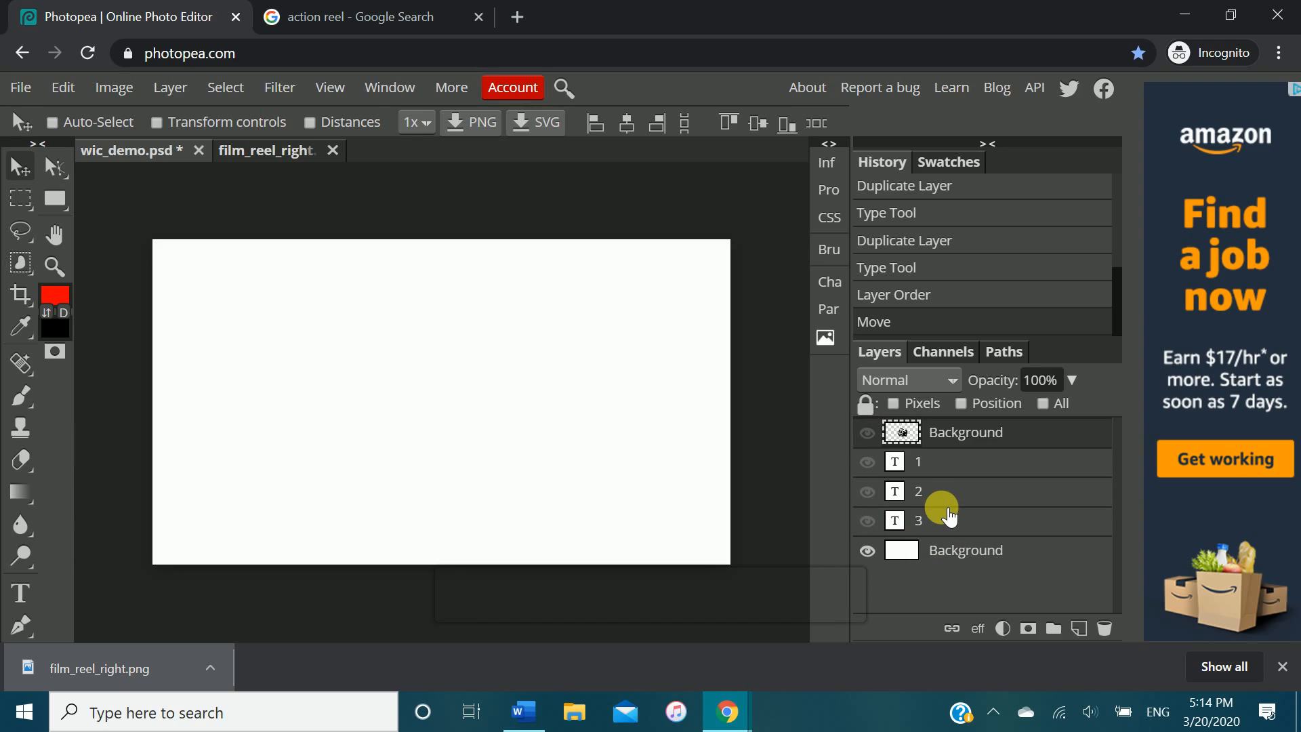
# - Make three copies of the white background layer and place one directly above each of the "3", "2" and "1" text layers
pyautogui.moveTo(967, 551); pyautogui.dragTo(1084, 637)
pyautogui.moveTo(988, 549); pyautogui.dragTo(1078, 629)
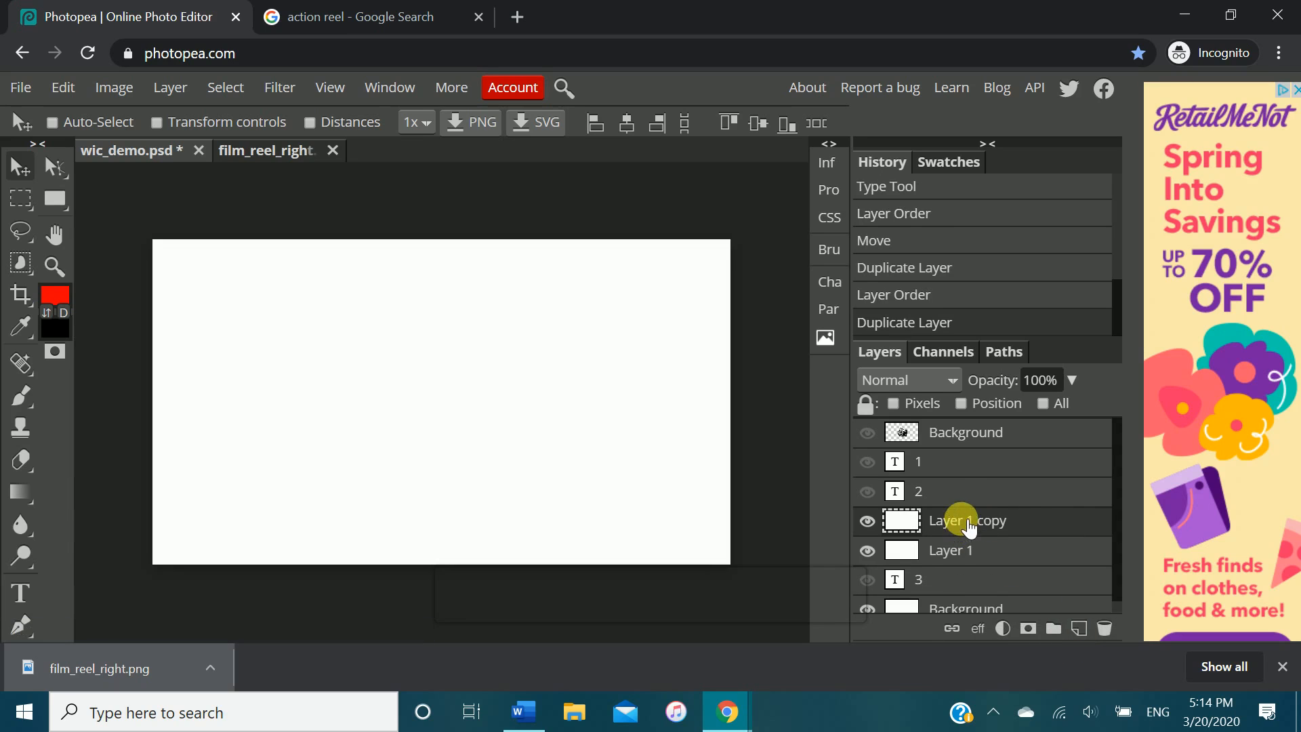
pyautogui.moveTo(966, 521); pyautogui.dragTo(1079, 630)
pyautogui.moveTo(967, 494); pyautogui.dragTo(953, 456)
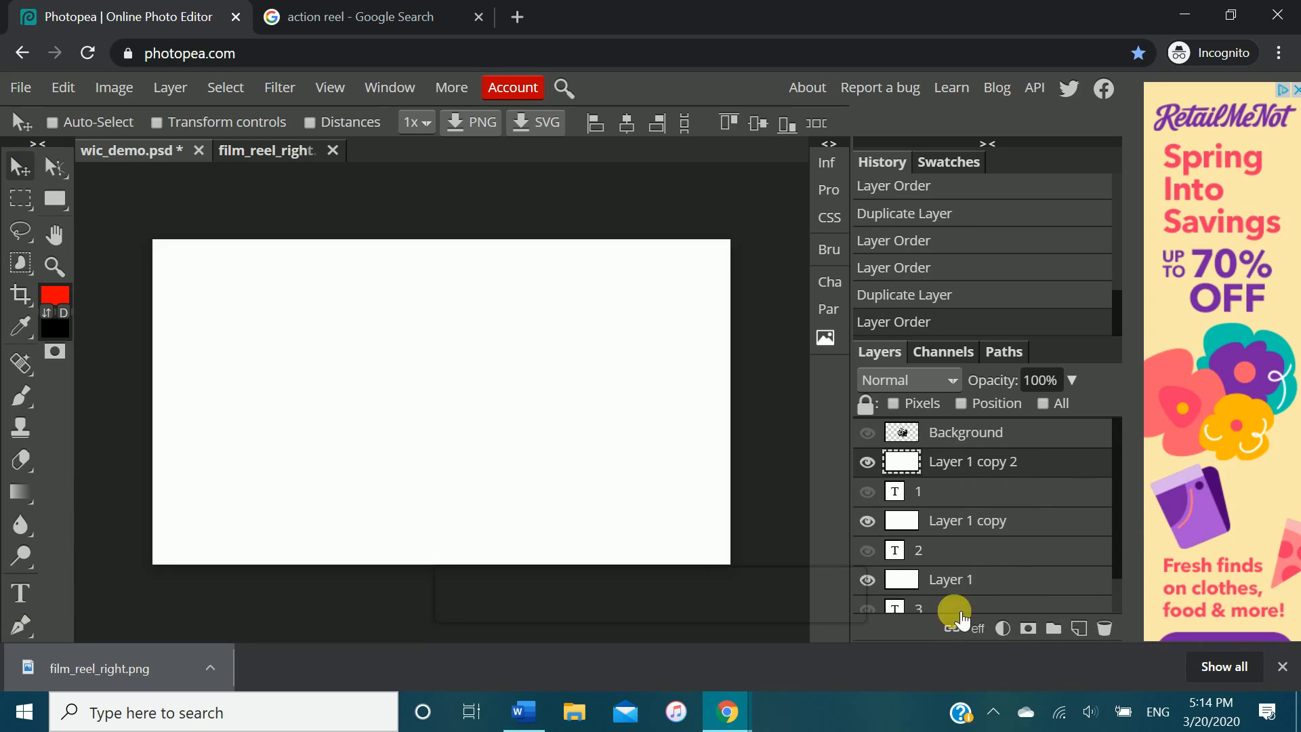
pyautogui.click(965, 580)
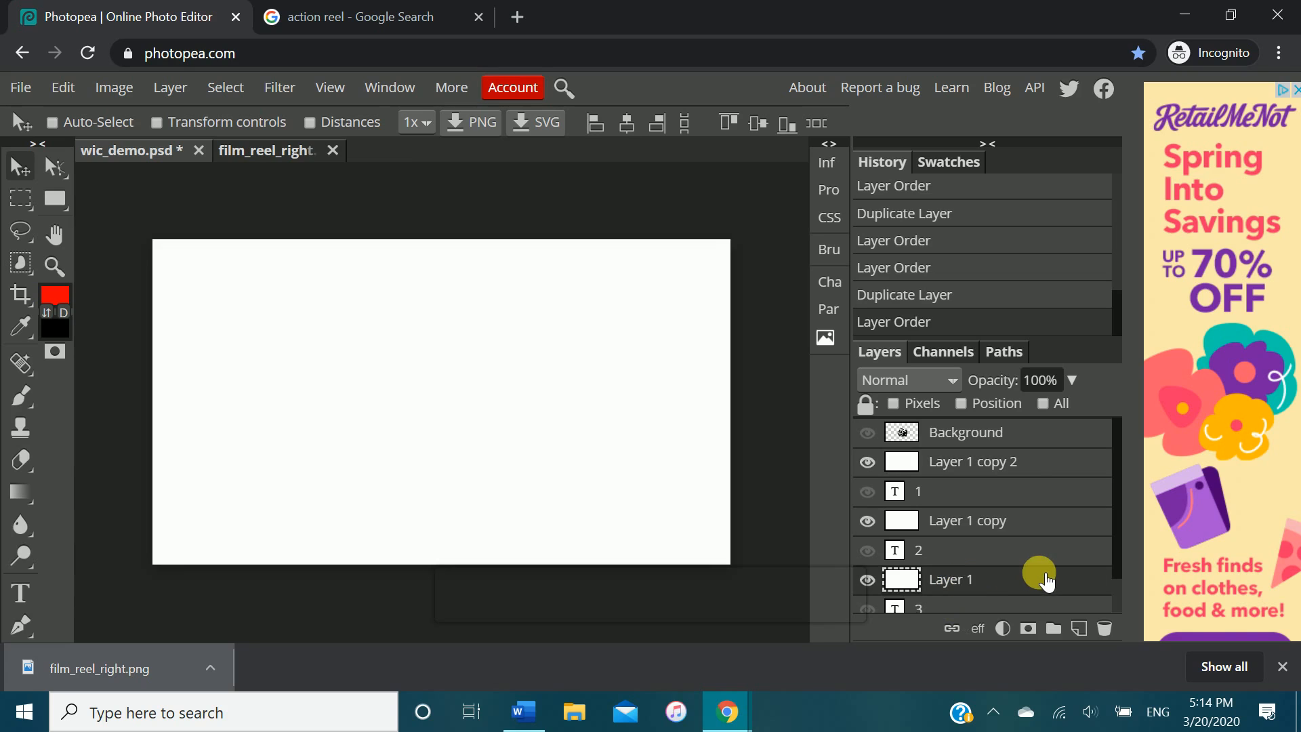
pyautogui.moveTo(1014, 581)
pyautogui.mouseDown()
pyautogui.moveTo(1072, 603)
pyautogui.moveTo(1079, 635)
pyautogui.moveTo(1107, 625)
pyautogui.moveTo(1079, 632)
pyautogui.moveTo(1030, 576)
pyautogui.mouseUp()
# - Rename the "3" text layer to "_a_3,300"
pyautogui.moveTo(1118, 542); pyautogui.dragTo(1135, 599)
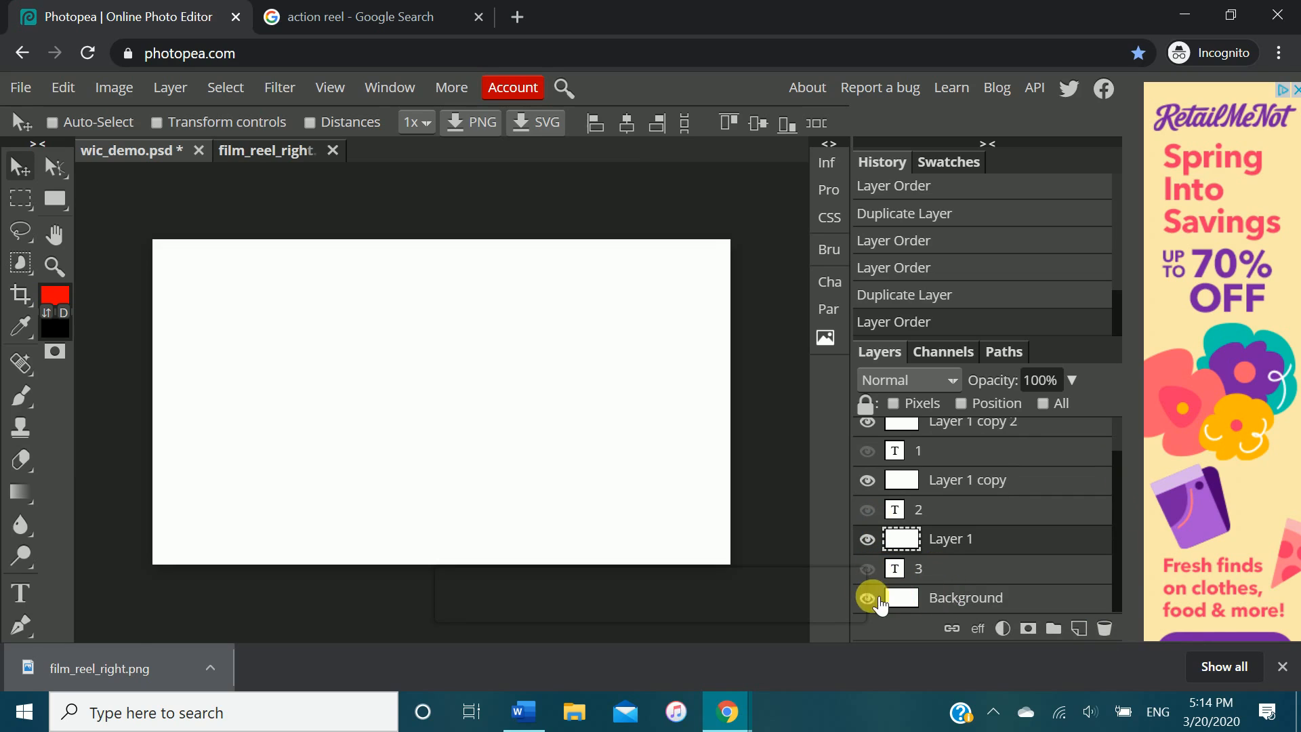
pyautogui.click(942, 575)
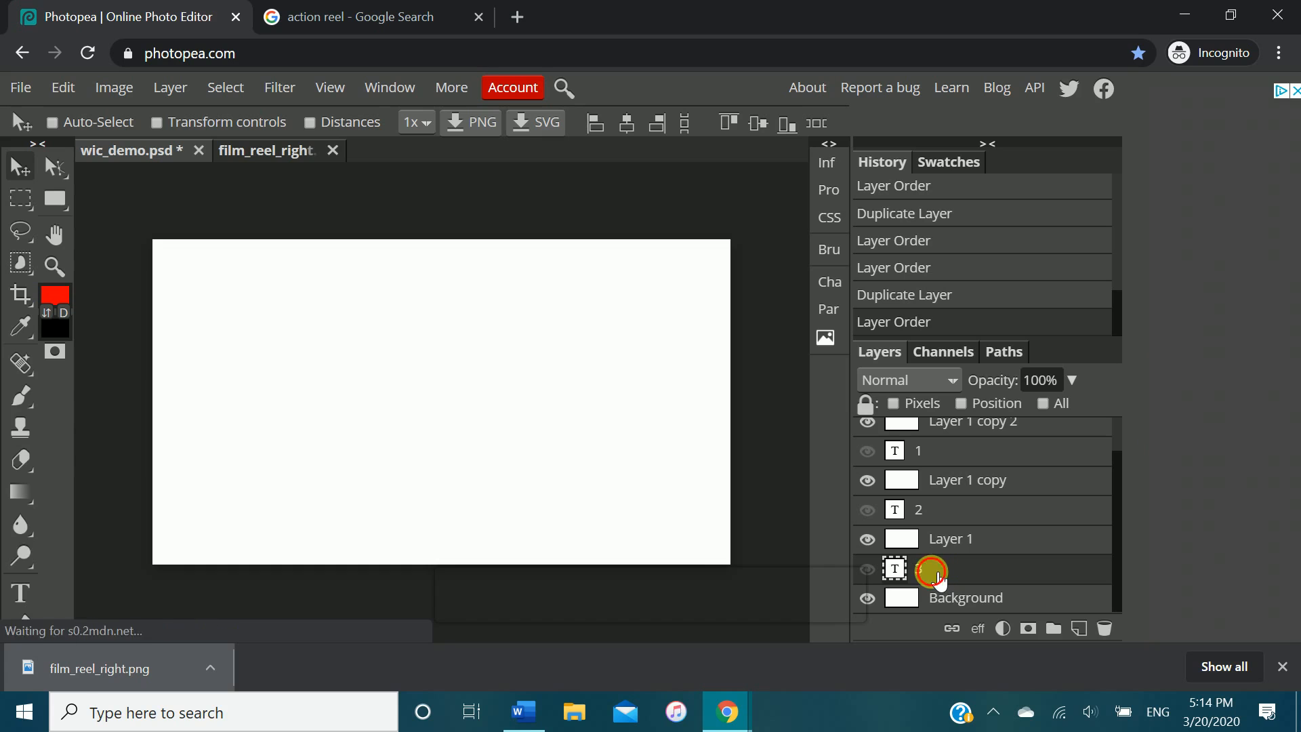
pyautogui.doubleClick(938, 575)
pyautogui.click(799, 245)
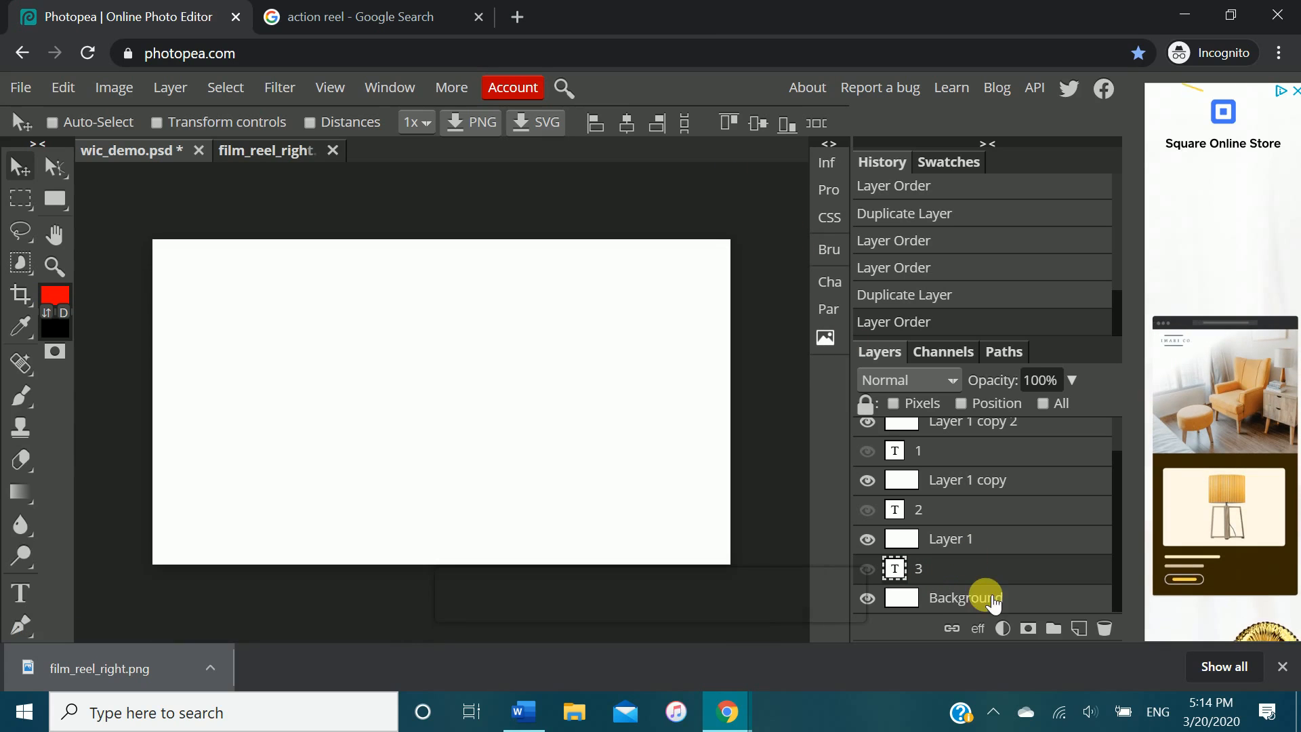
pyautogui.doubleClick(930, 569)
pyautogui.click(952, 580)
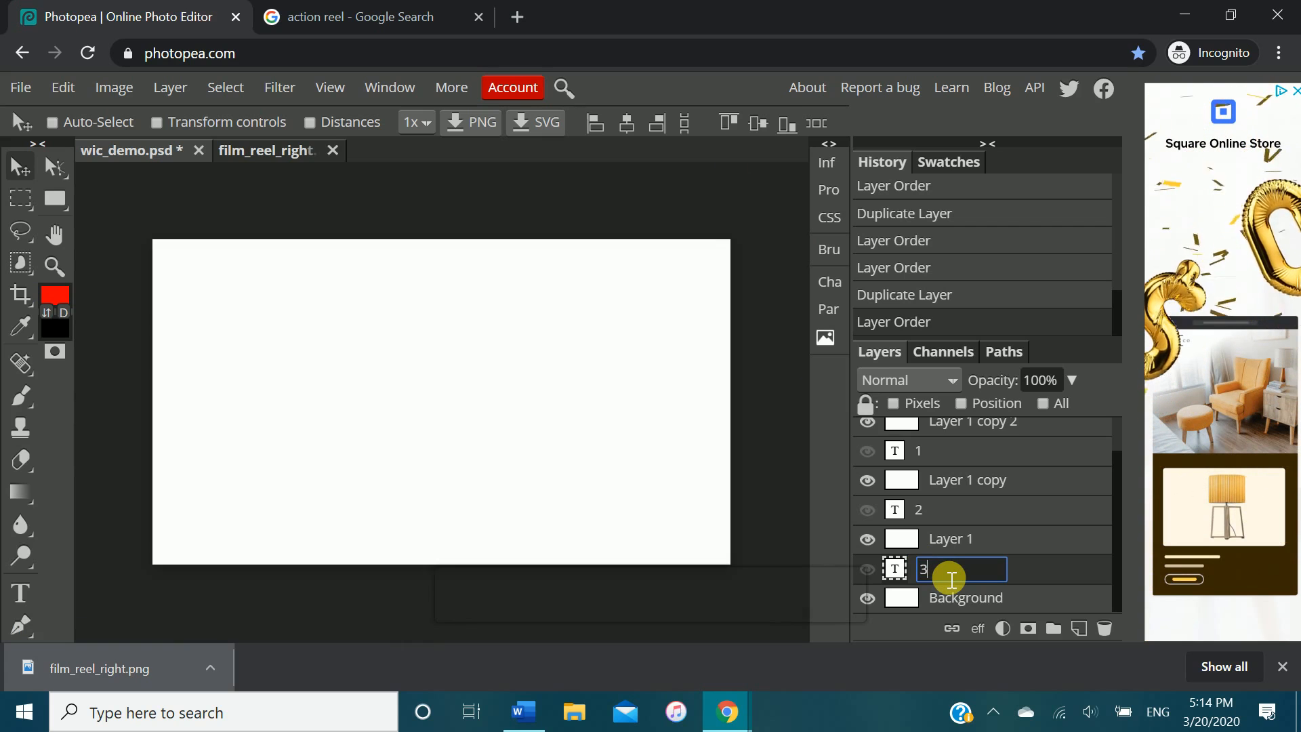
pyautogui.write('_a_3,300')
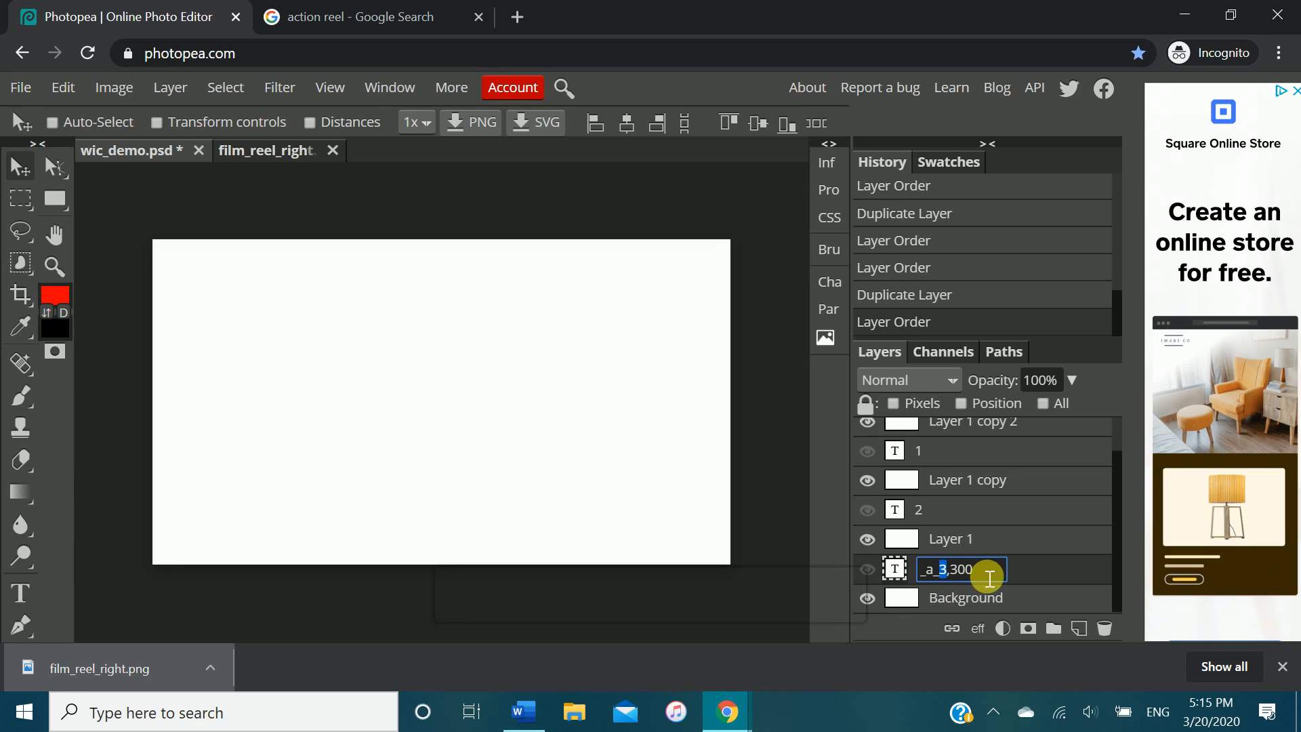
pyautogui.moveTo(976, 578); pyautogui.dragTo(963, 577)
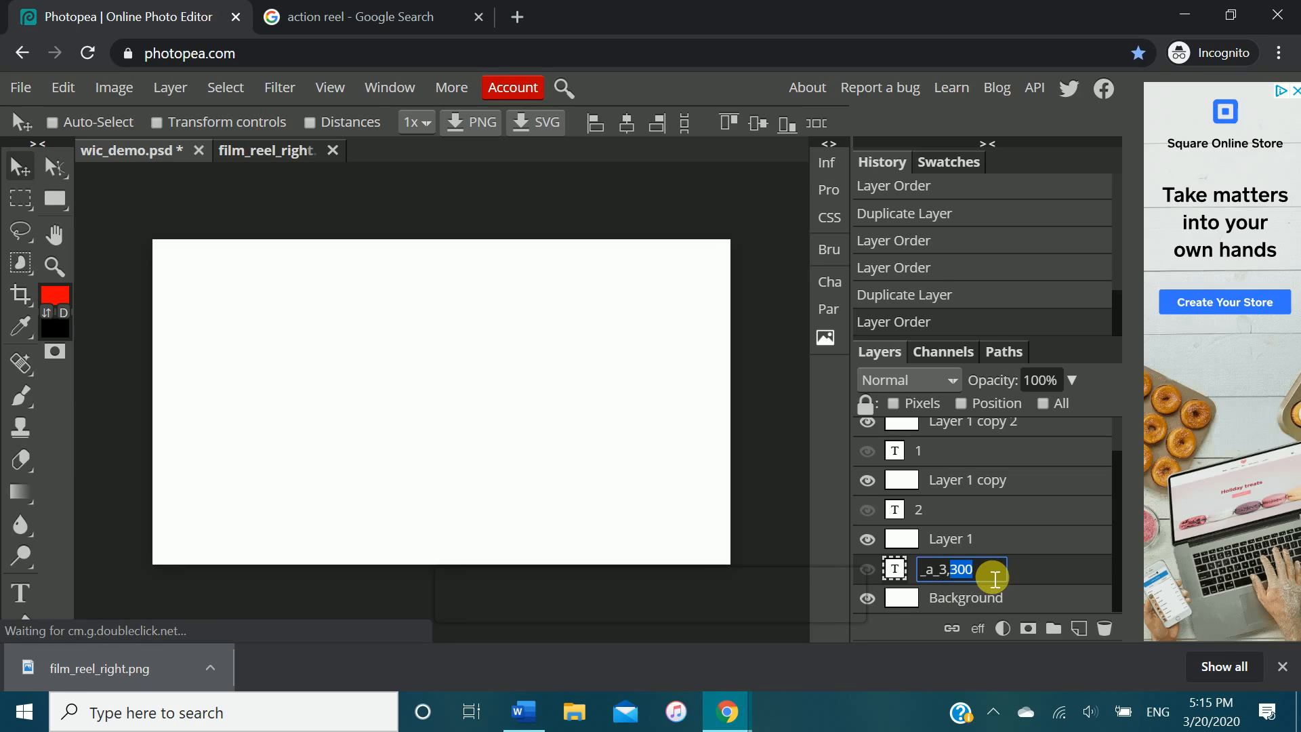
pyautogui.press('Return')
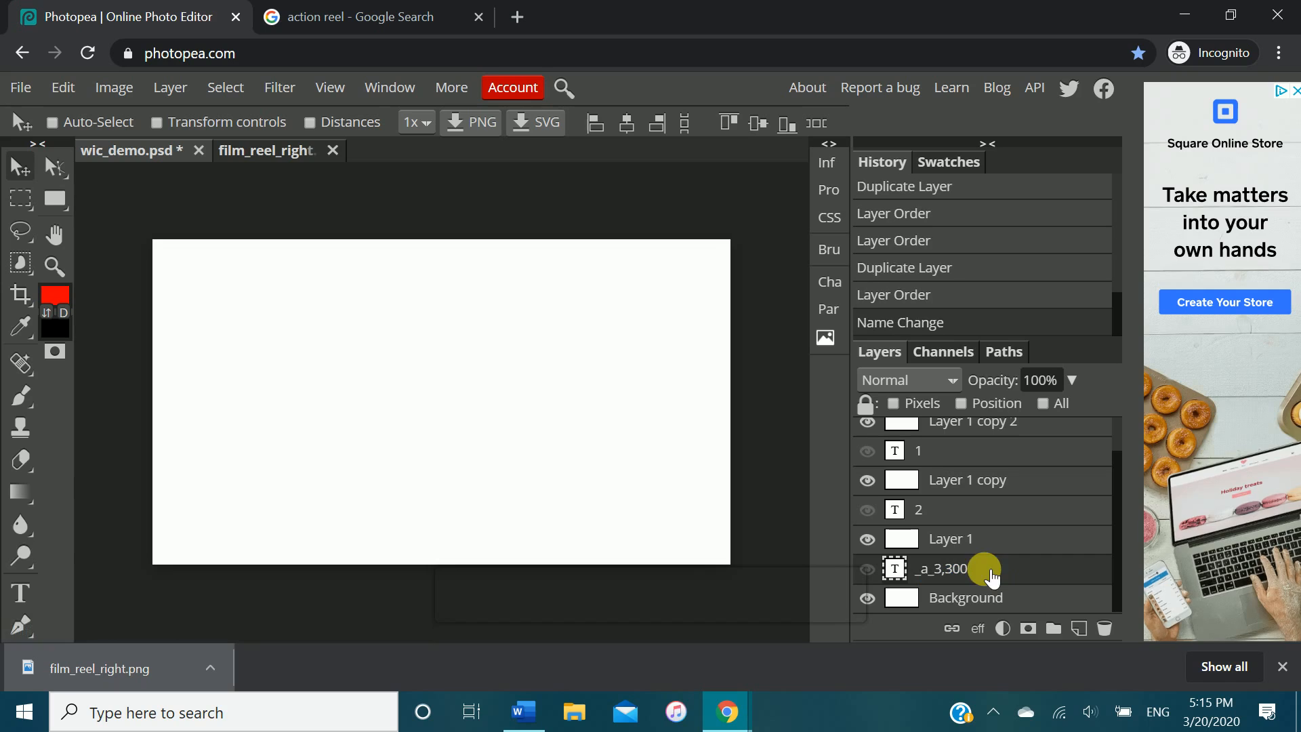
# - Rename the white layer directly above the "_a_3,300" layer to "_a_3blank,100"
pyautogui.doubleClick(952, 540)
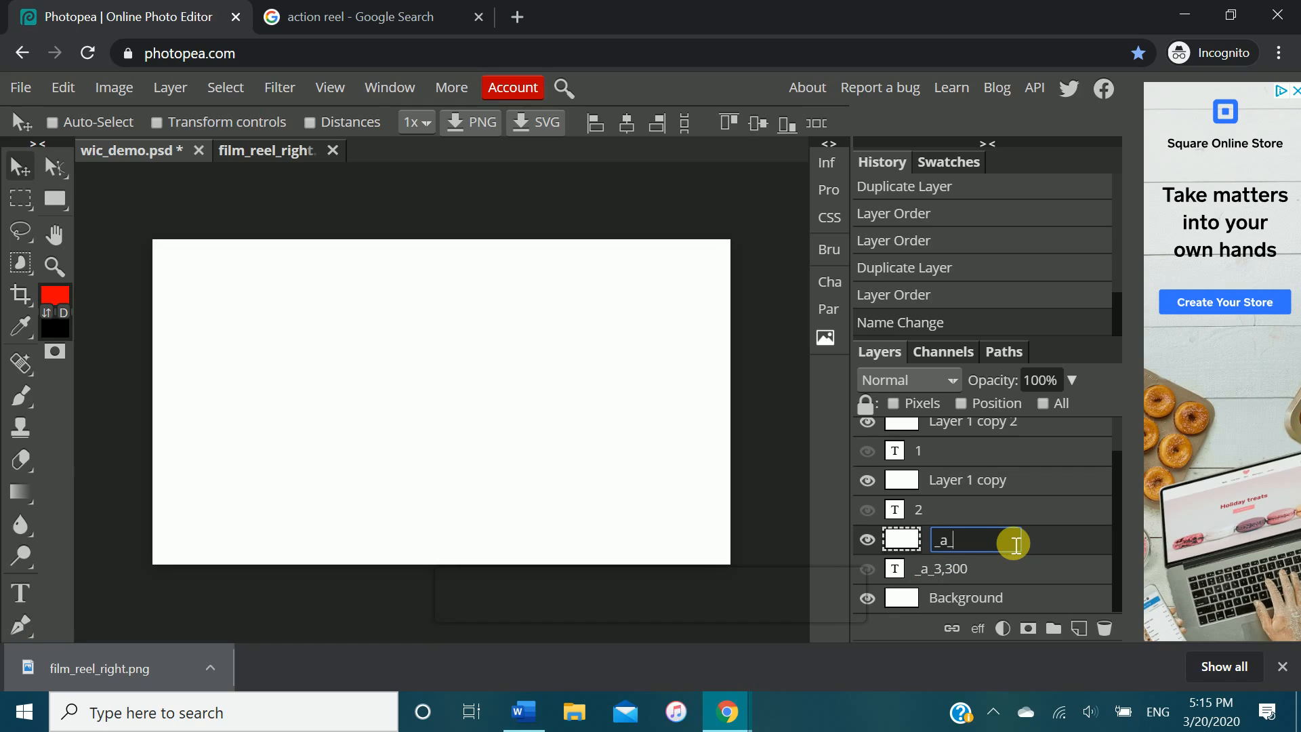
pyautogui.write('_a_3blank,')
pyautogui.write('100')
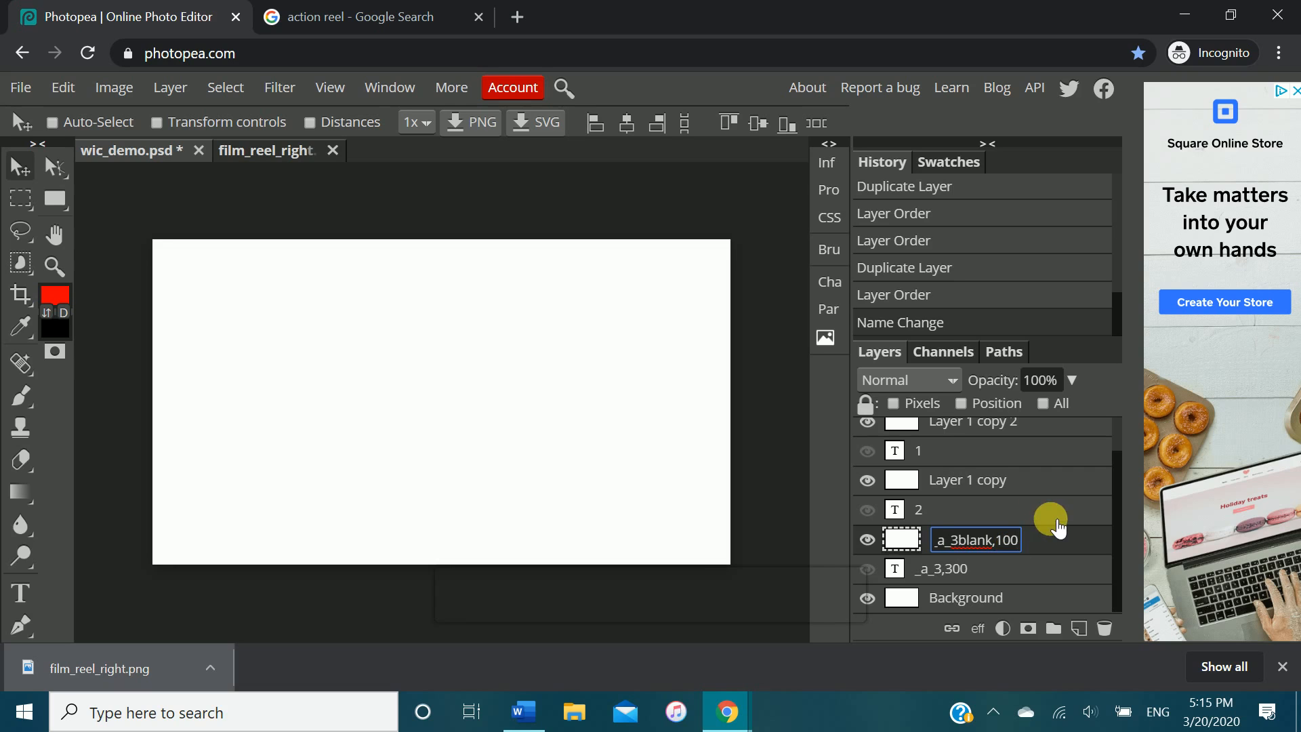
pyautogui.press('Return')
# - Rename the "2" text layer to "_a_2,300"
pyautogui.doubleClick(962, 511)
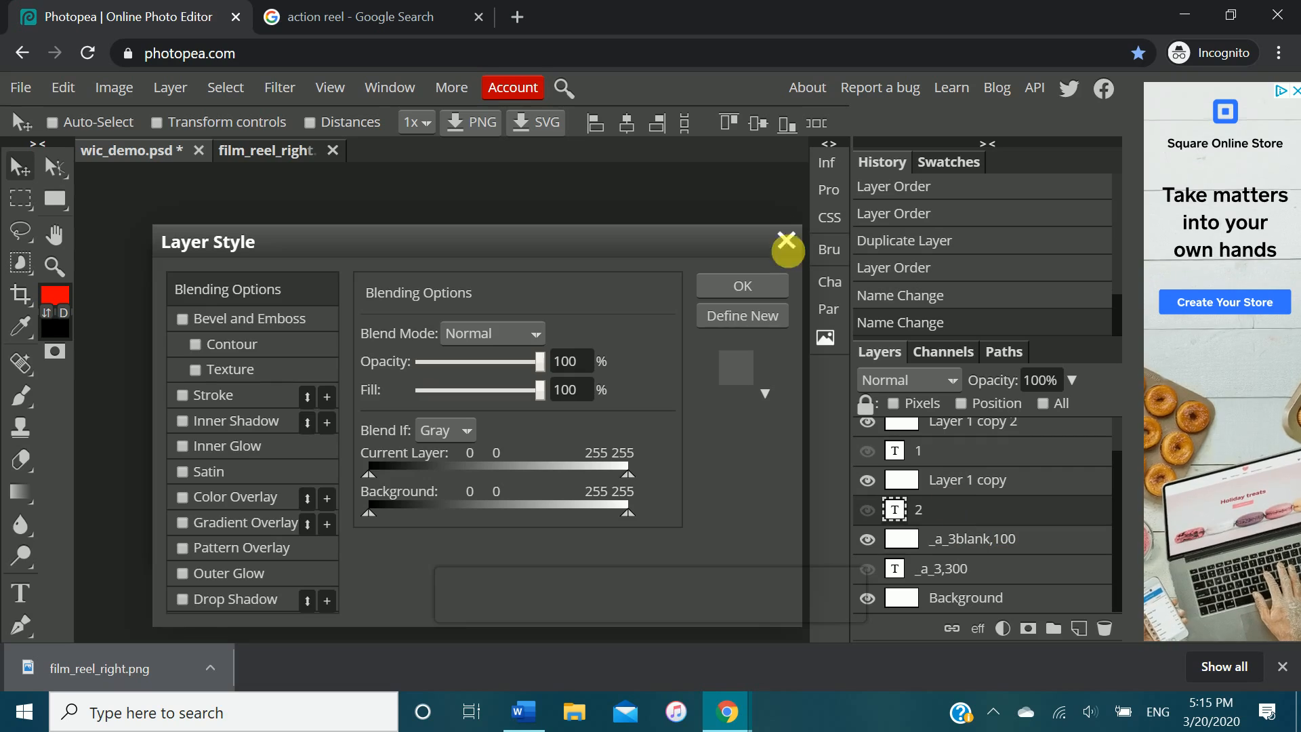
pyautogui.click(786, 241)
pyautogui.doubleClick(921, 512)
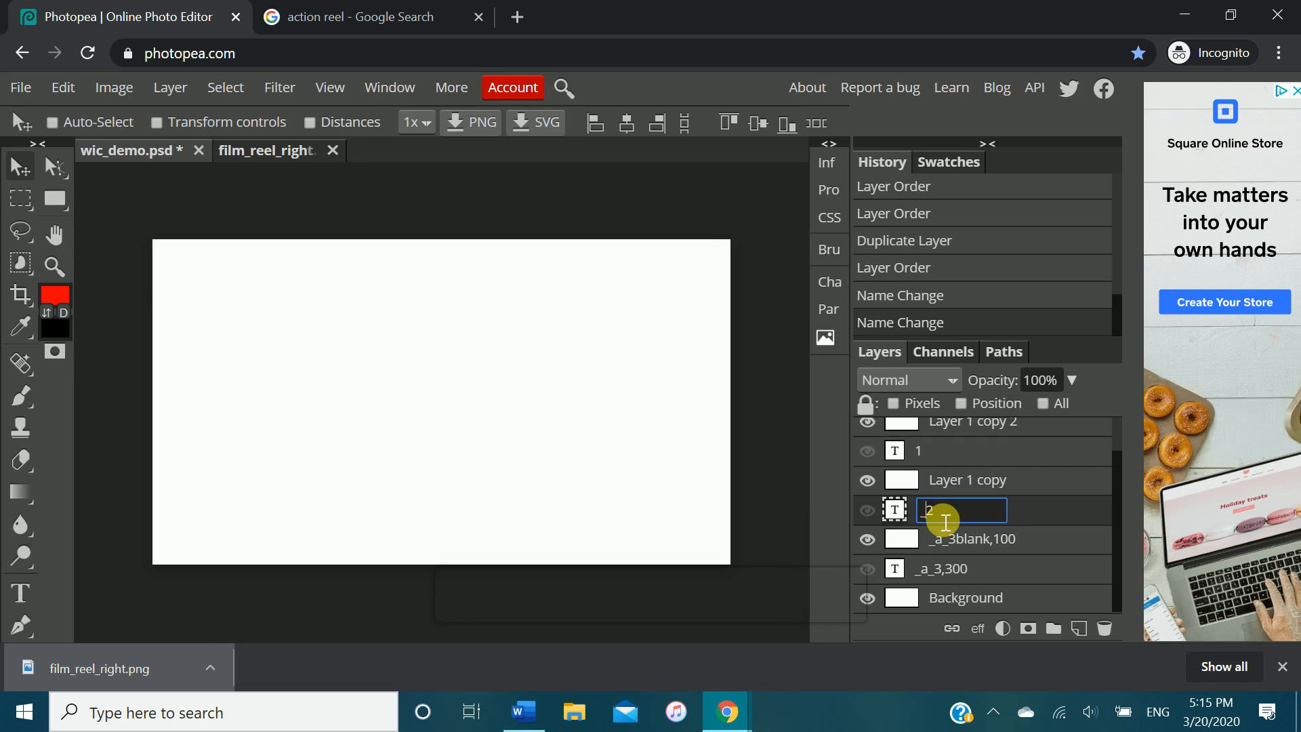
pyautogui.write('_a_')
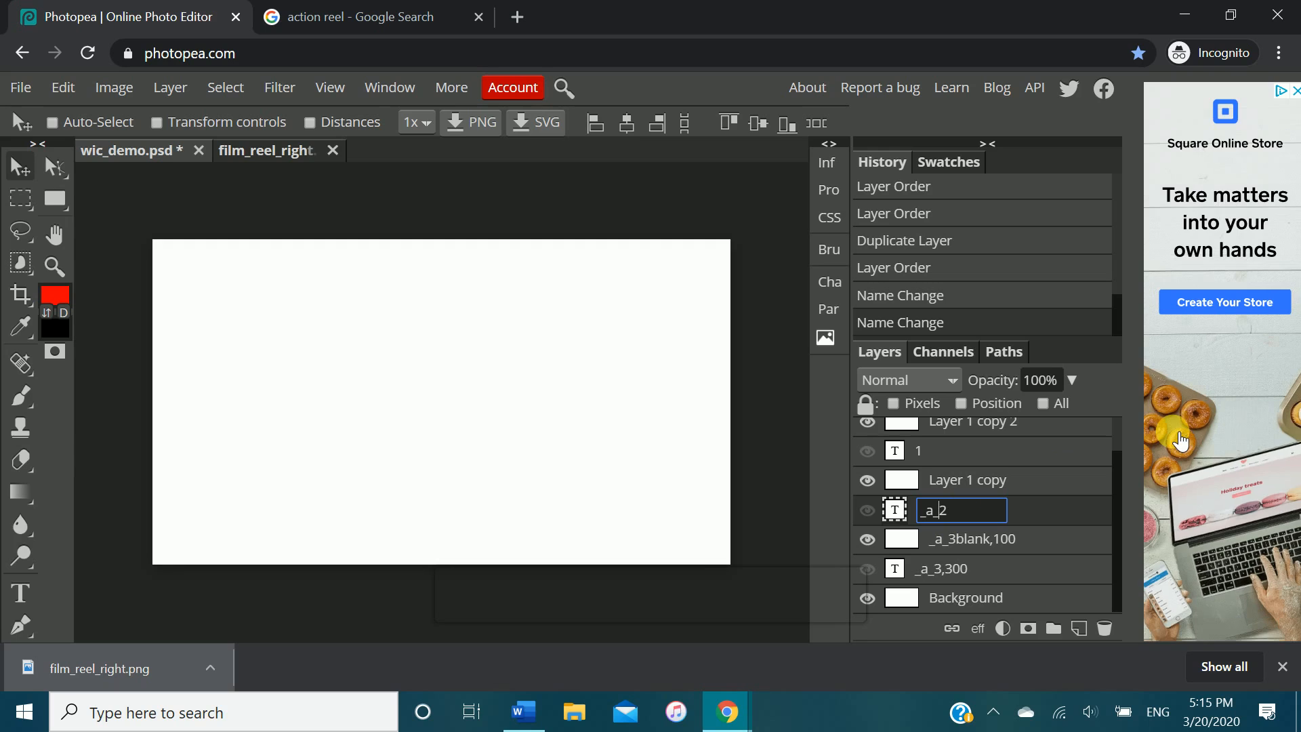
pyautogui.press('End')
pyautogui.write(',')
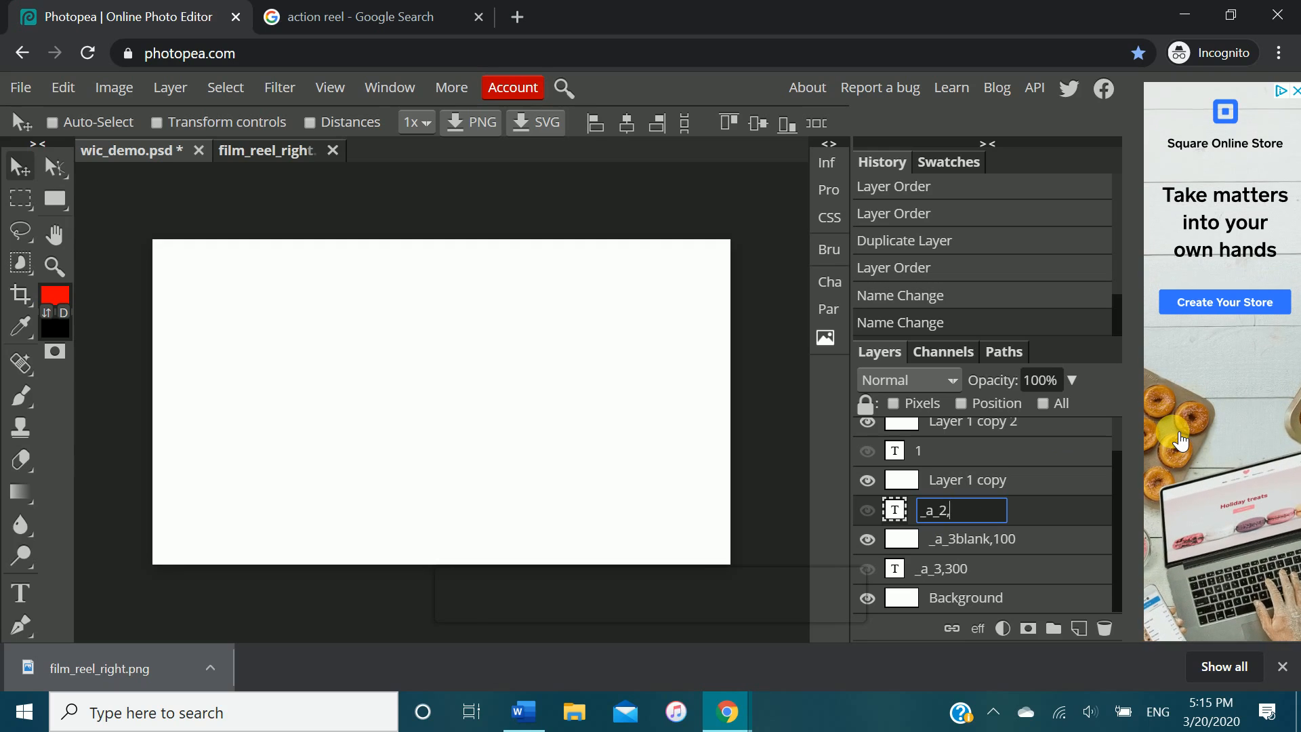
pyautogui.write('300')
pyautogui.press('Return')
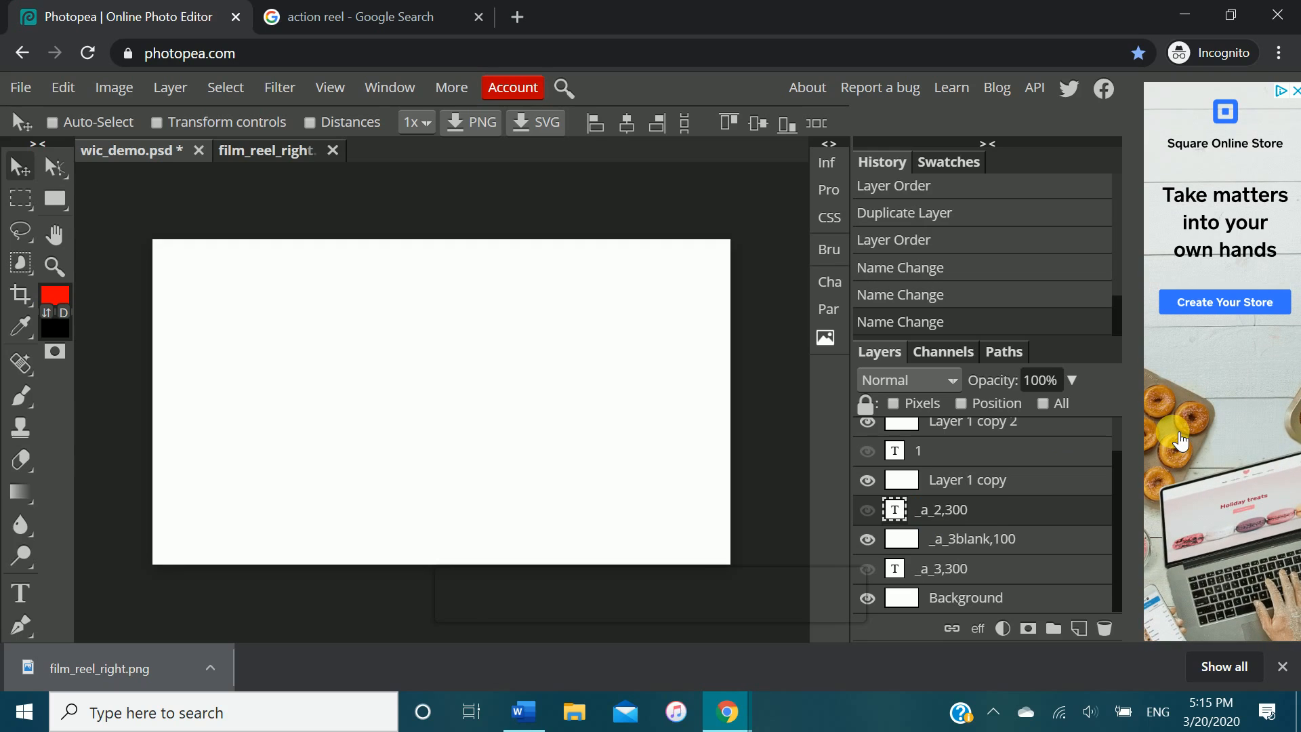
# - Rename the white layer directly above the "_a_2,300" layer to "_a_2blank,100"
pyautogui.doubleClick(975, 482)
pyautogui.write('_a')
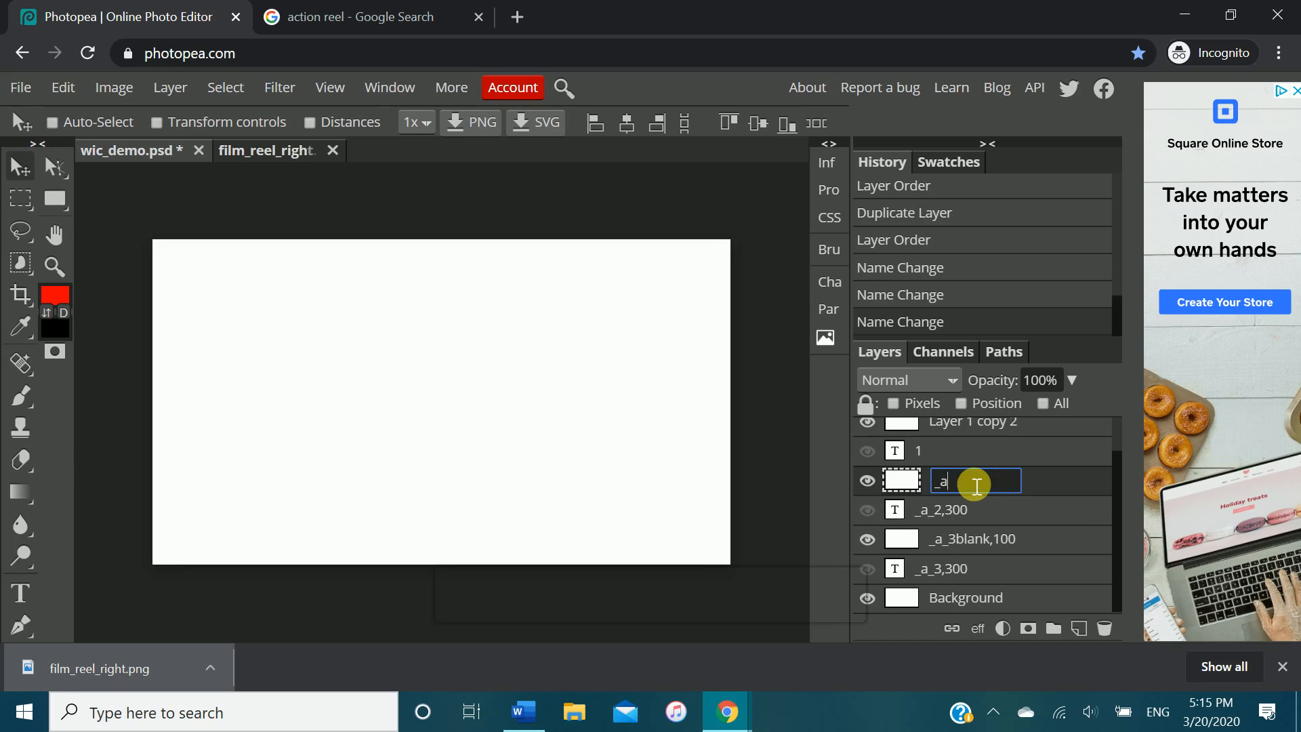
pyautogui.write('_2blank,100')
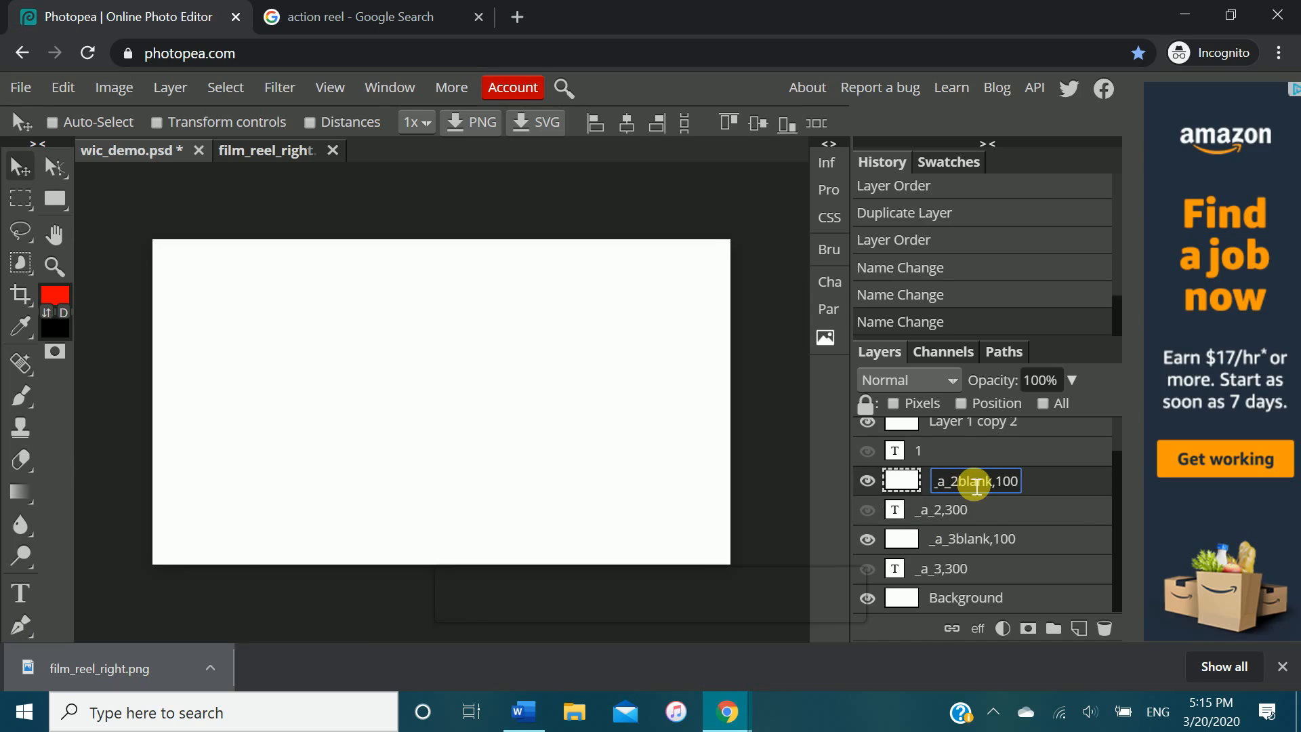
# - Rename the "1" text layer to "_a_1,300"
pyautogui.doubleClick(944, 453)
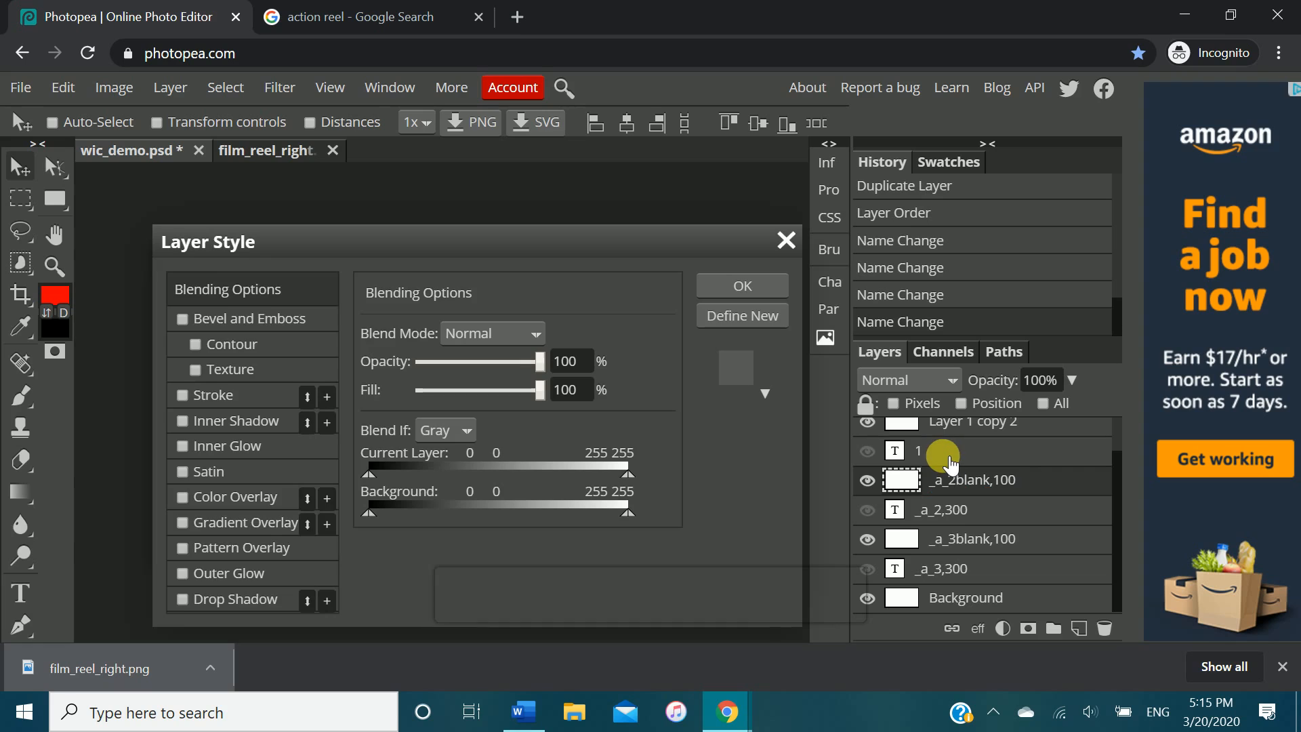
pyautogui.doubleClick(932, 450)
pyautogui.click(786, 240)
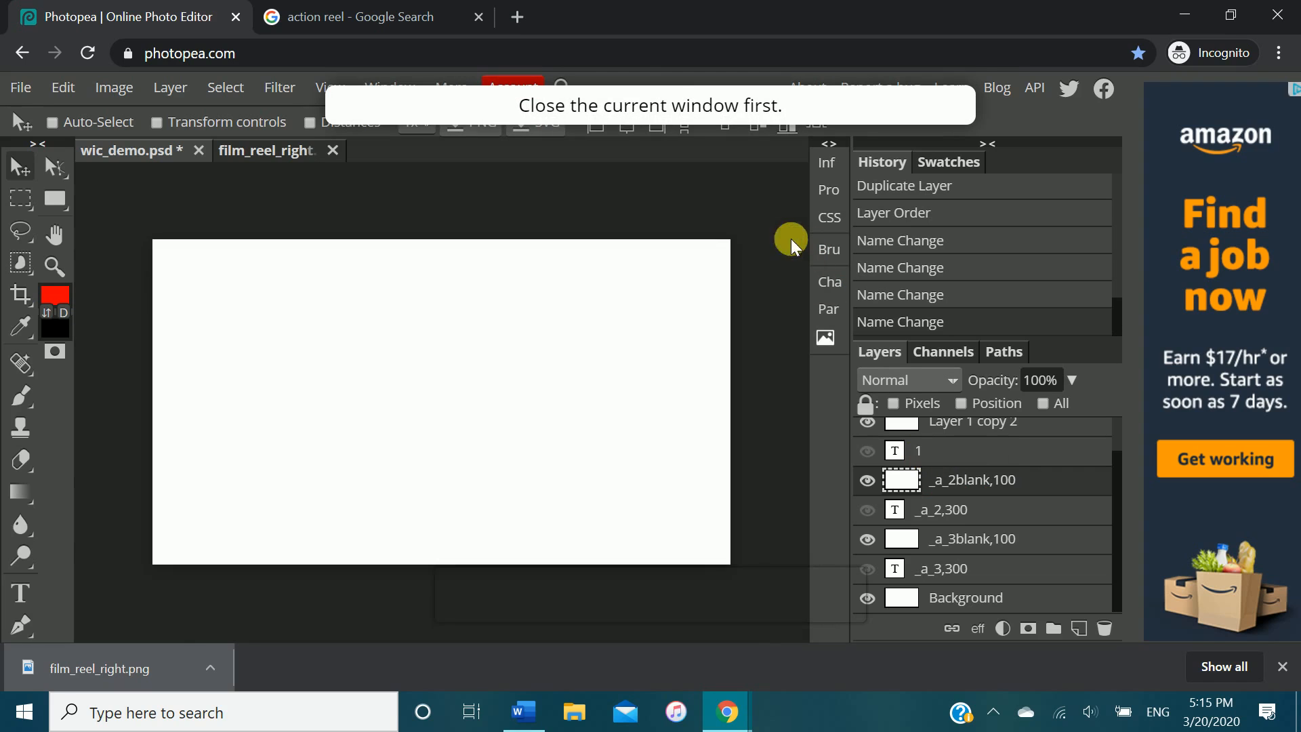
pyautogui.click(926, 451)
pyautogui.doubleClick(927, 451)
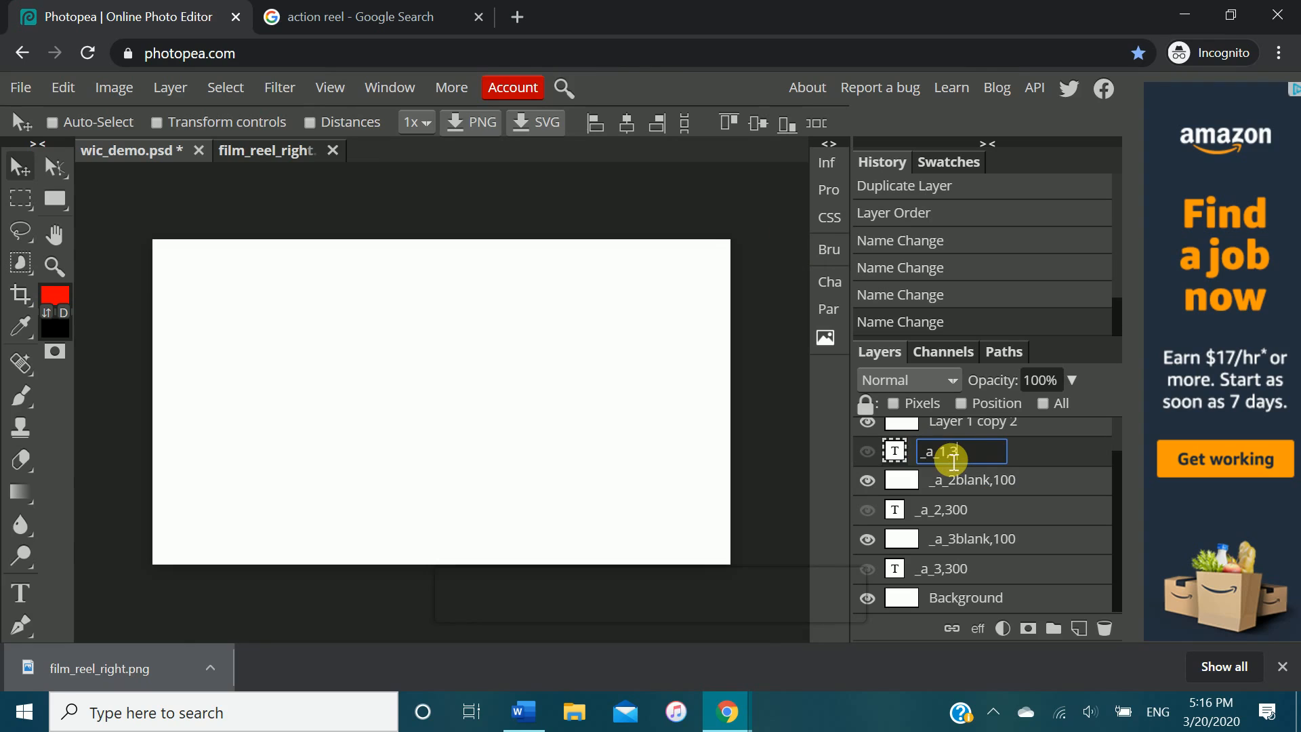
pyautogui.press('Return')
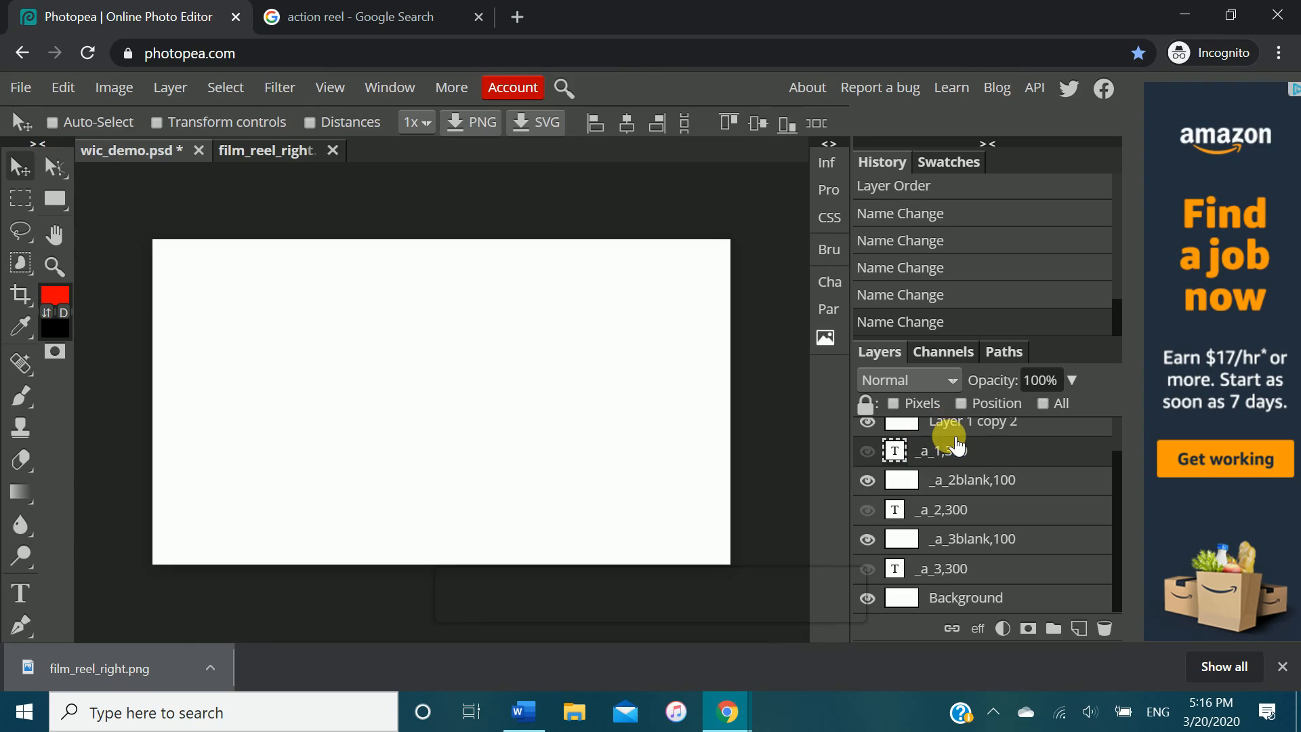
# - Rename the white layer directly above the "_a_1,300" layer to "_a_1blank,100"
pyautogui.click(956, 428)
pyautogui.doubleClick(947, 426)
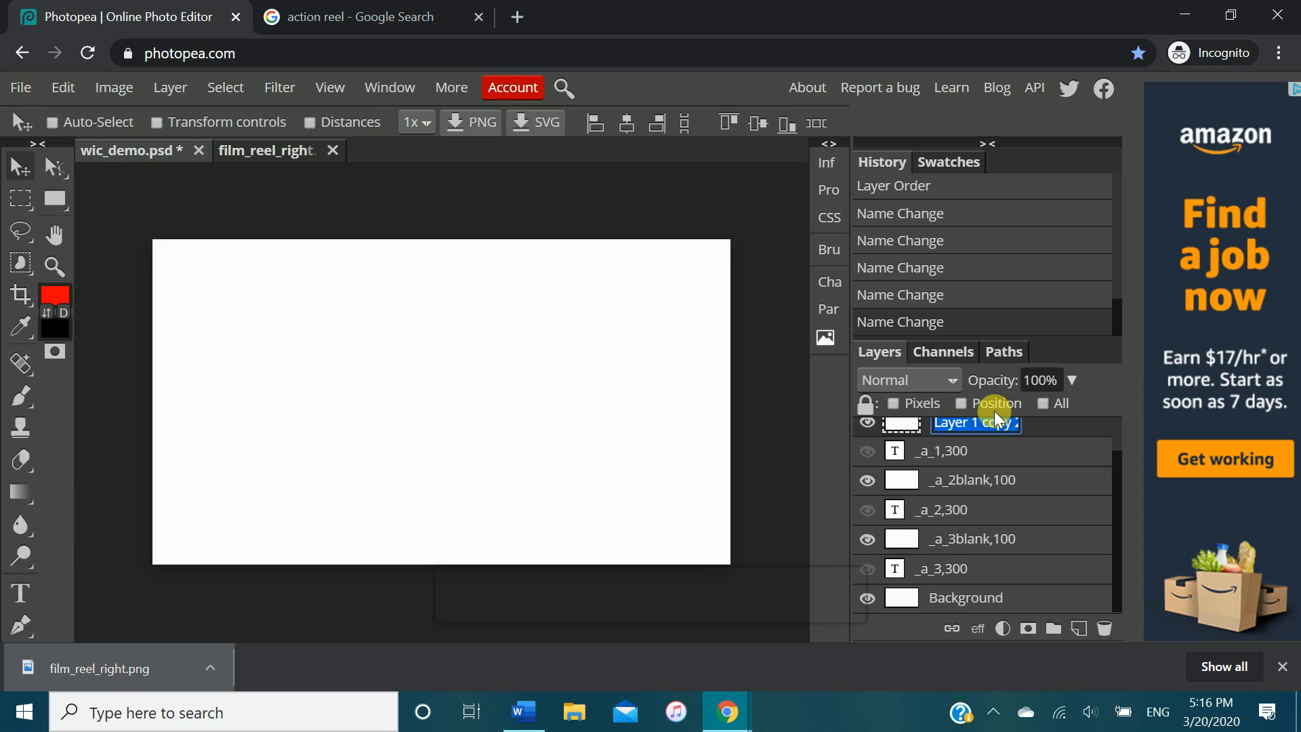
pyautogui.write('_a_')
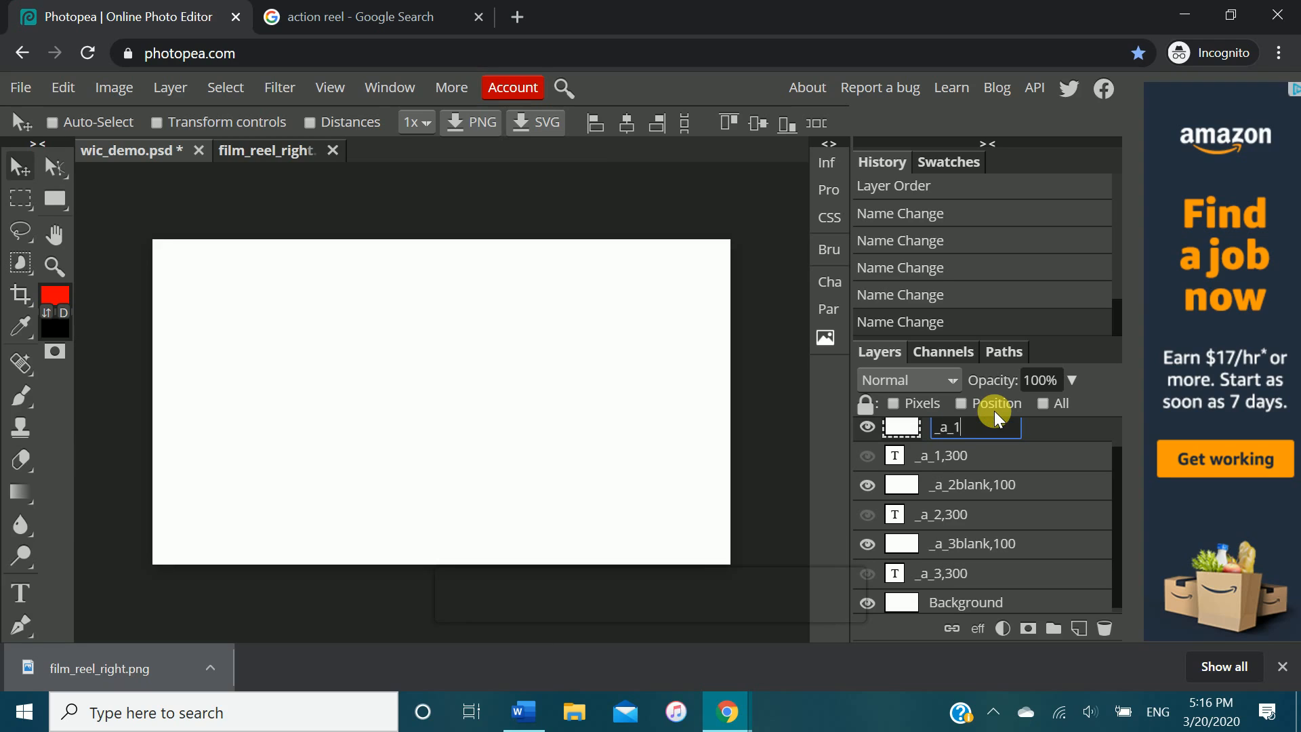
pyautogui.write('1blank,100')
pyautogui.press('Return')
# - Rename the film reel layer to "_a_action,300" and hide the three white blank layers below it
pyautogui.scroll(1, 1118, 467)
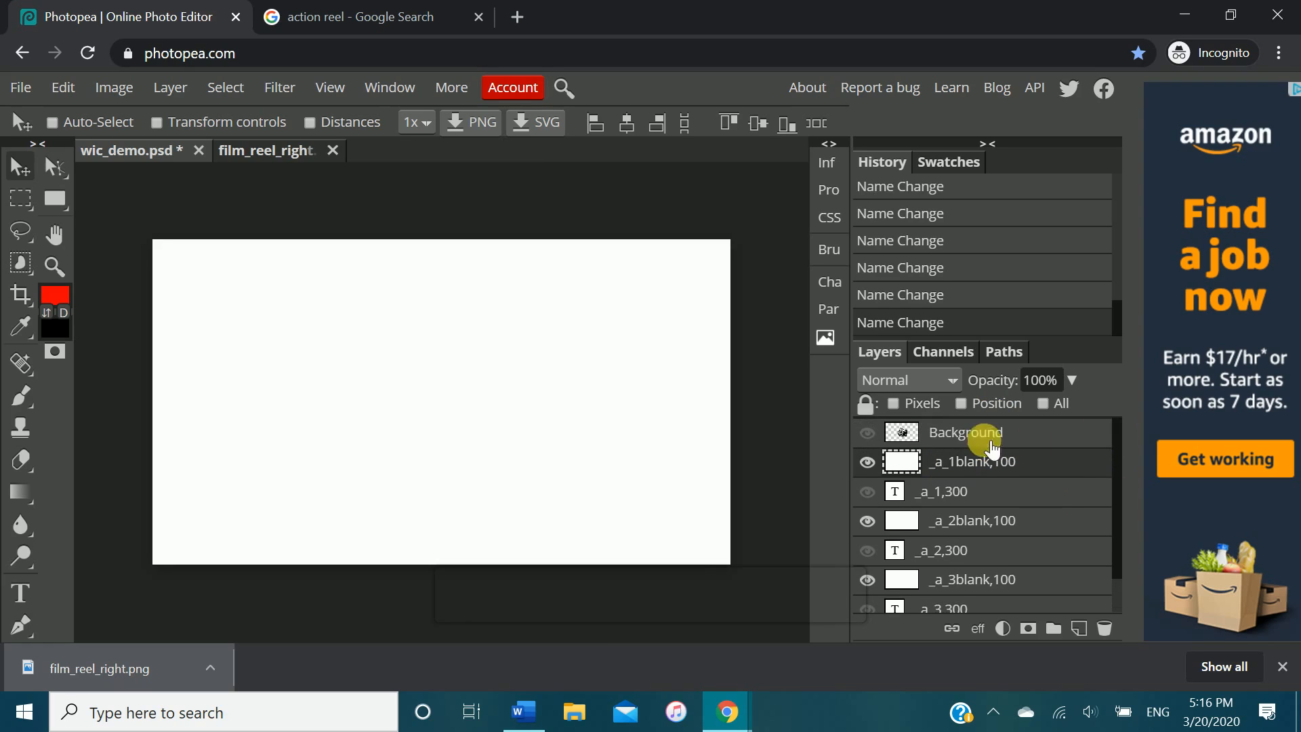
pyautogui.doubleClick(969, 432)
pyautogui.write('_a_action,300')
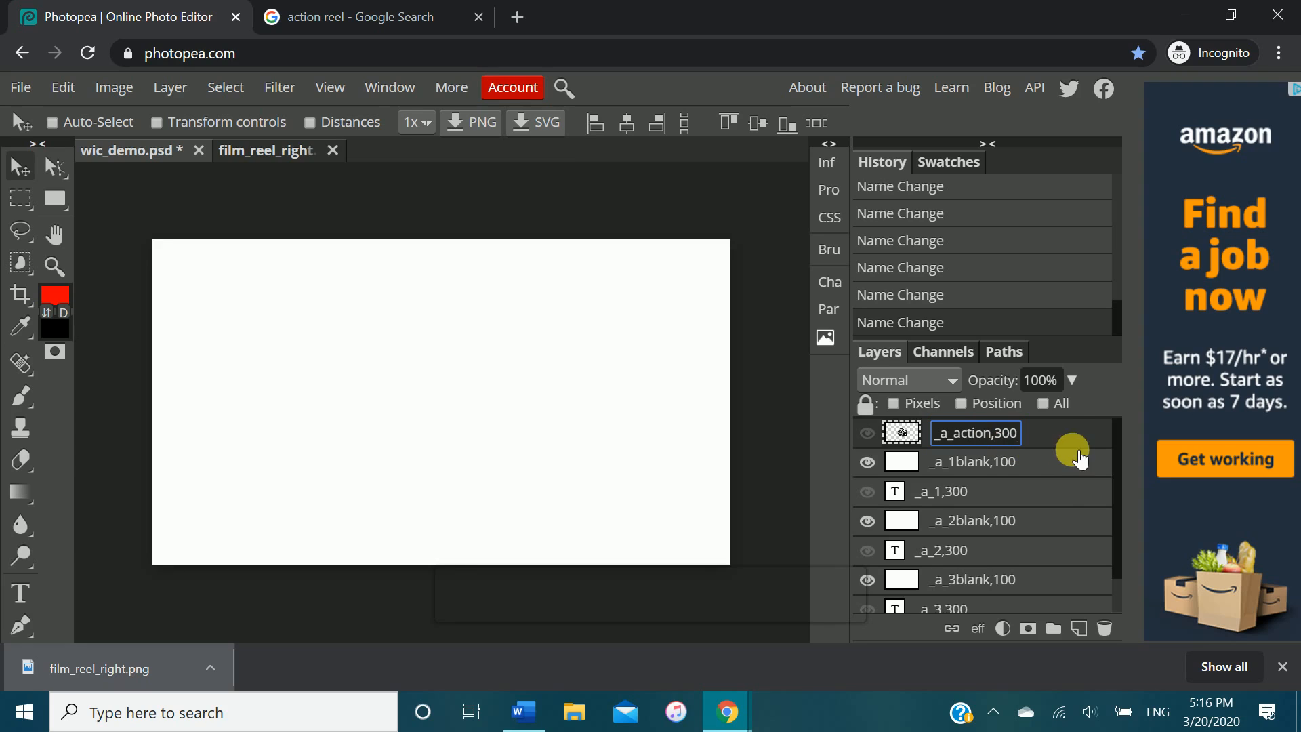
pyautogui.press('Return')
pyautogui.moveTo(868, 460); pyautogui.dragTo(862, 578)
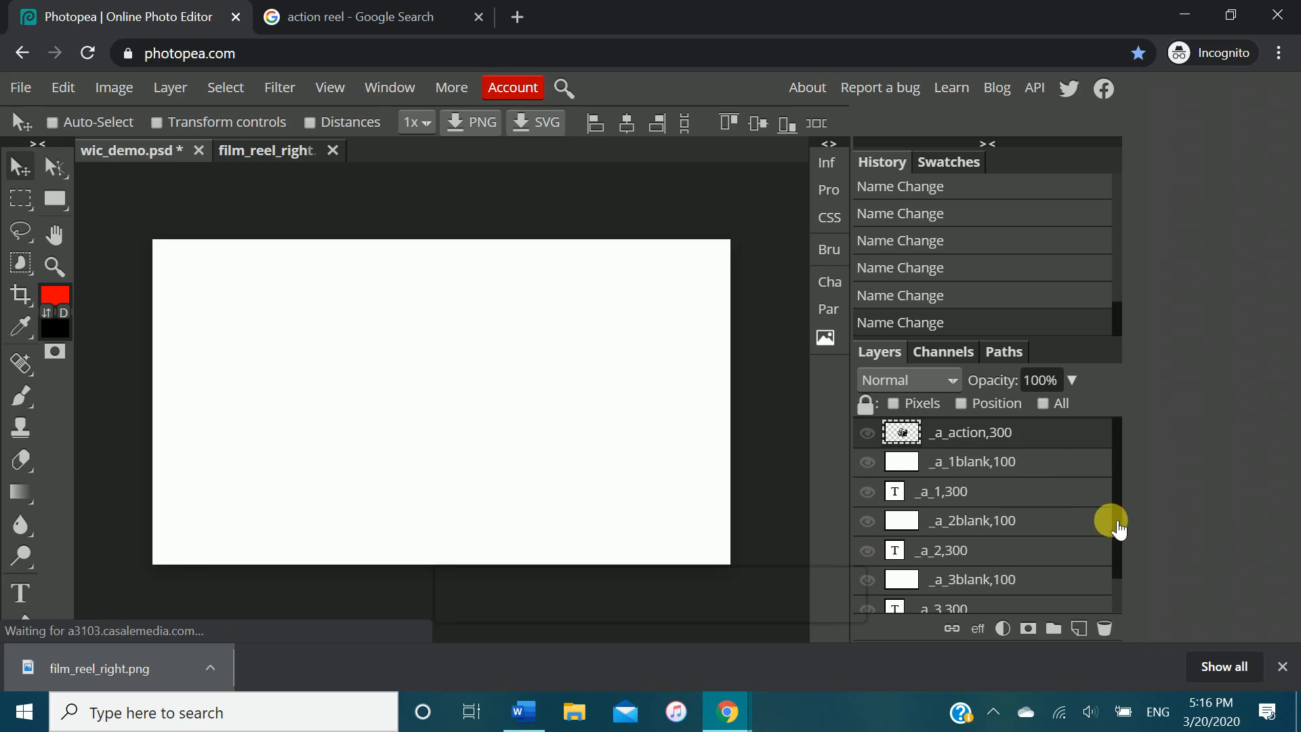
# - Rename the white Background layer at the bottom of the layer stack to "_a_start,100"
pyautogui.moveTo(1116, 523); pyautogui.dragTo(1115, 592)
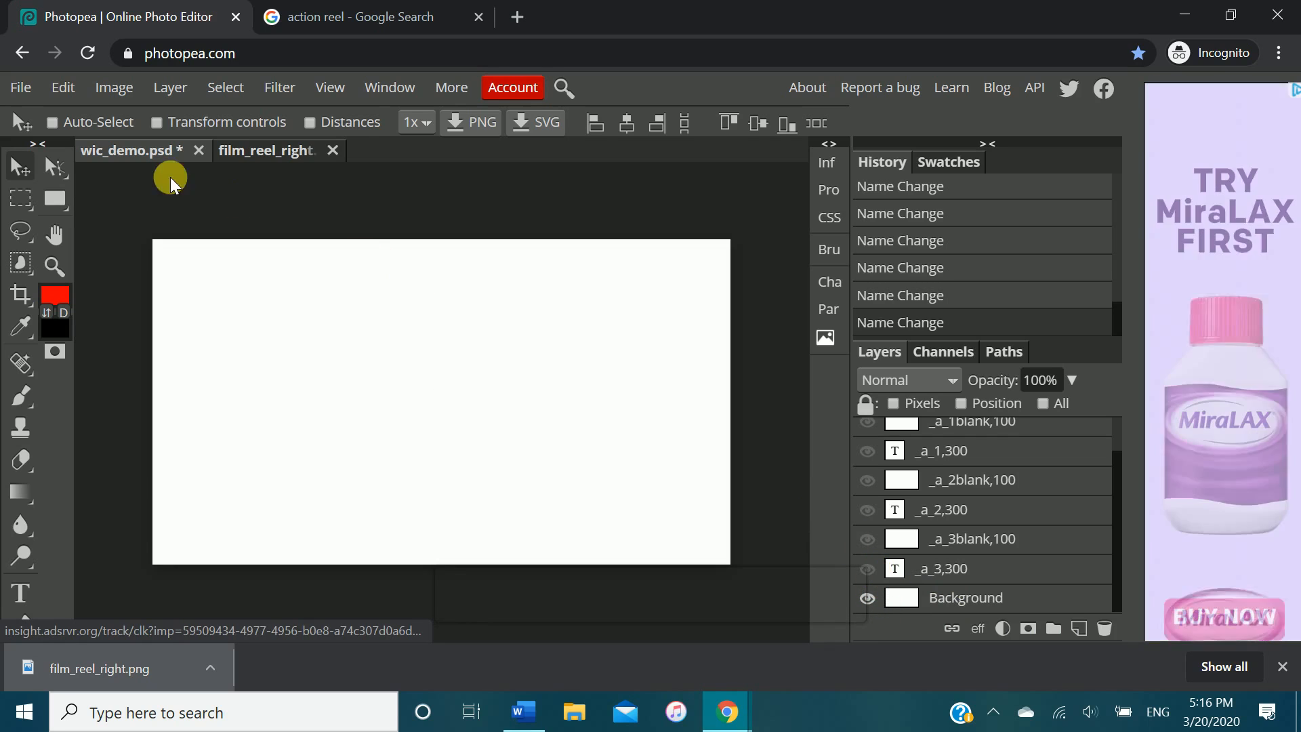
pyautogui.doubleClick(968, 599)
pyautogui.write('_a_start,100')
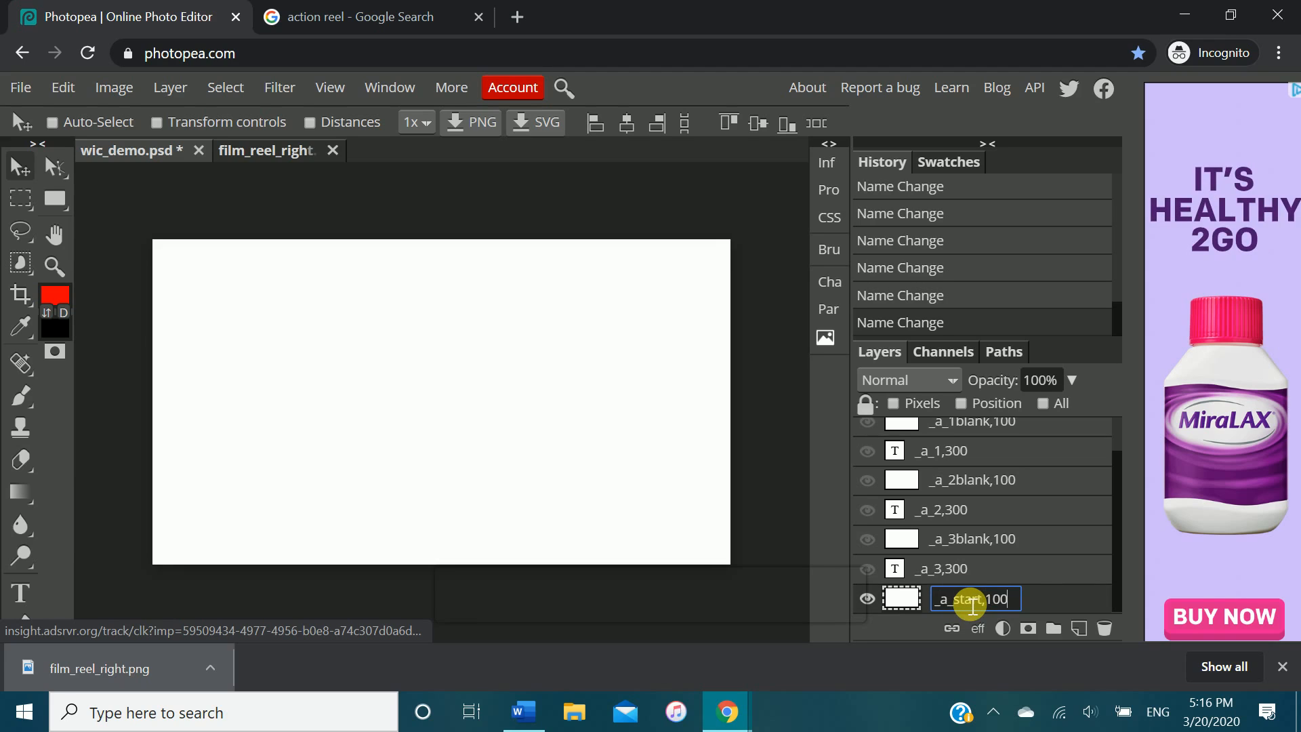
pyautogui.press('Return')
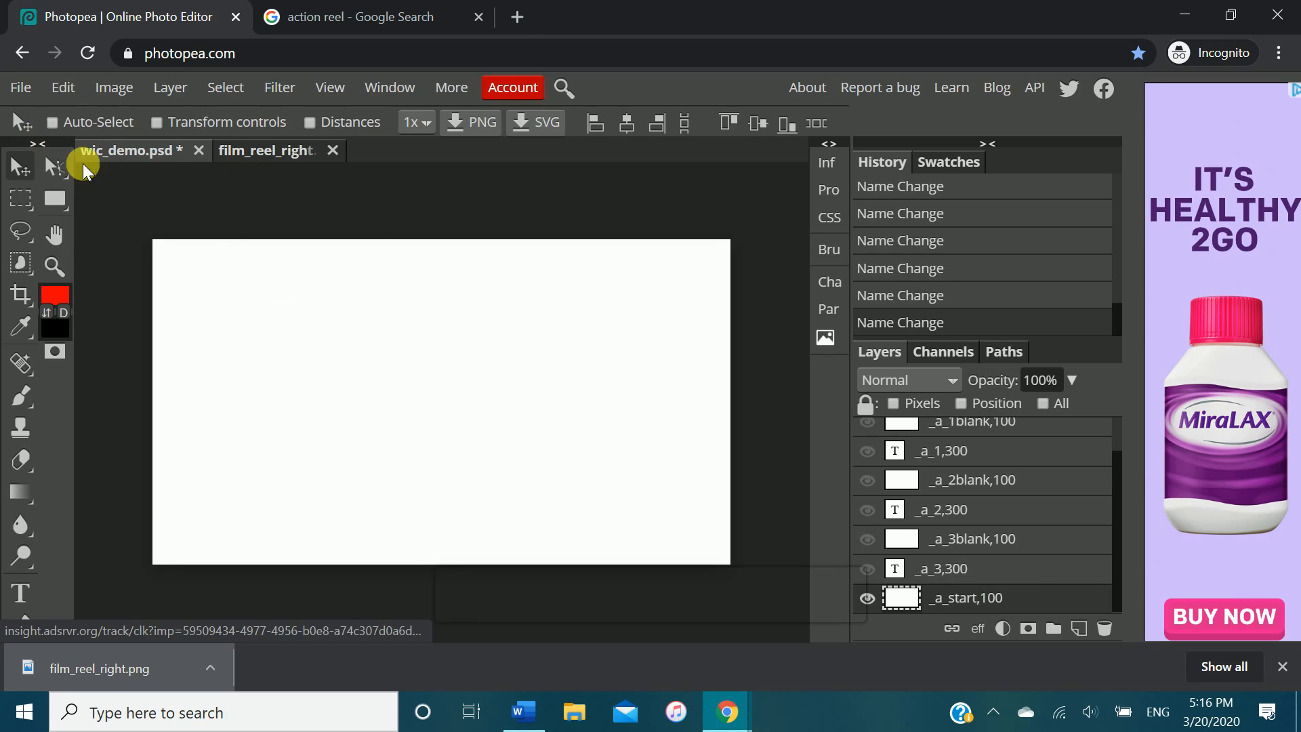
# - Open the GIF export settings for the document and preview the countdown animation
pyautogui.click(22, 90)
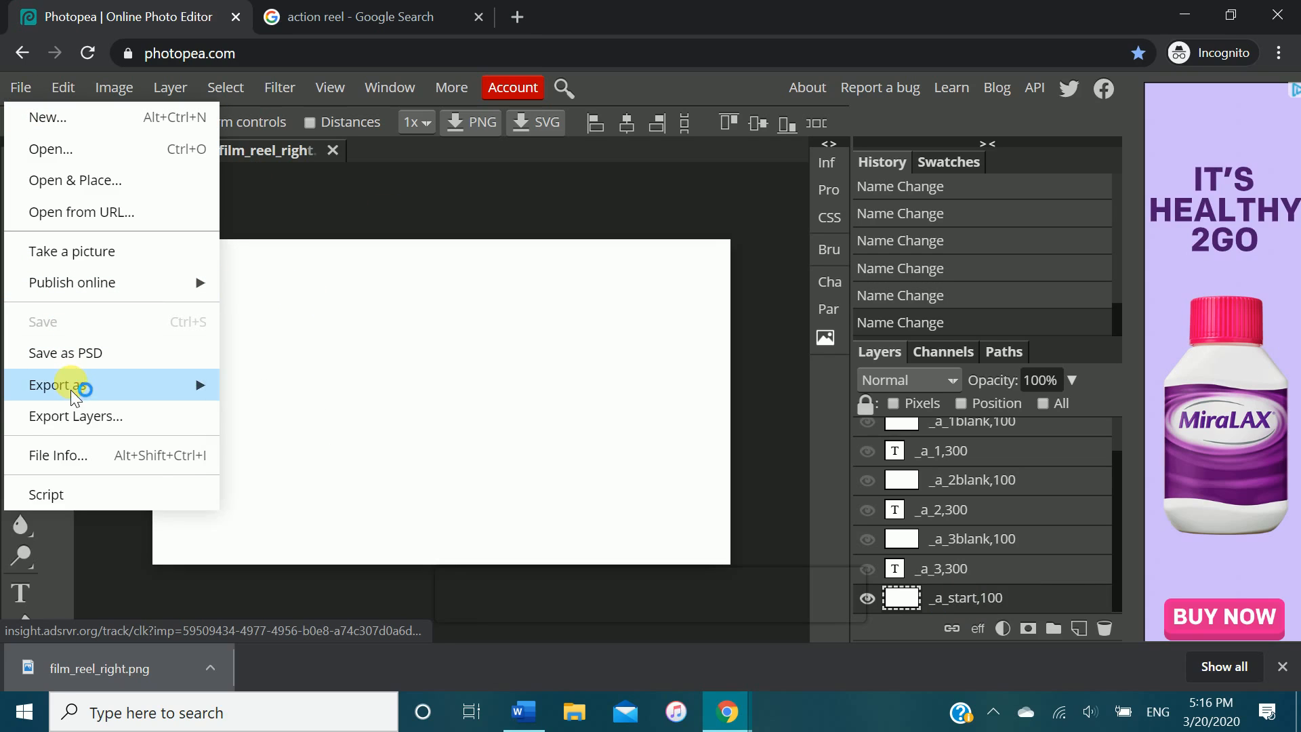
pyautogui.click(202, 392)
pyautogui.click(262, 490)
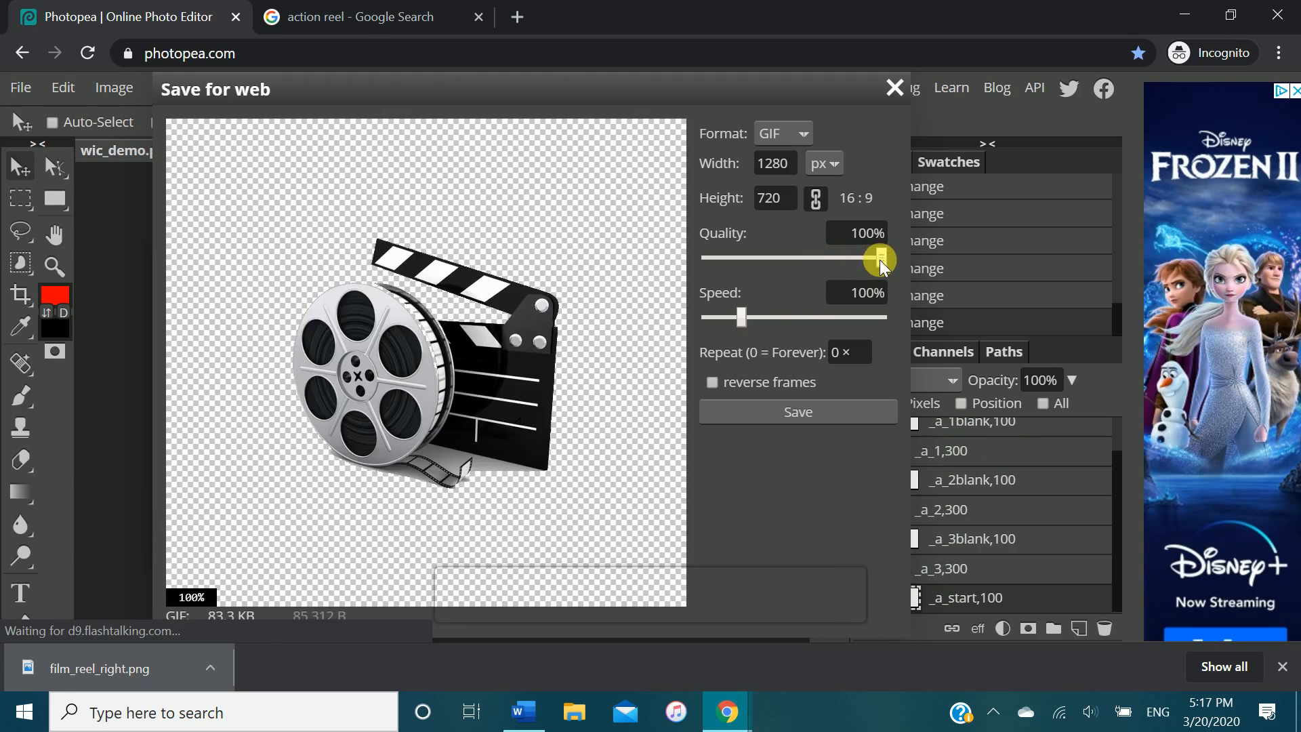
# - Try GIF quality values of 90% and 50% in the export settings
pyautogui.click(868, 234)
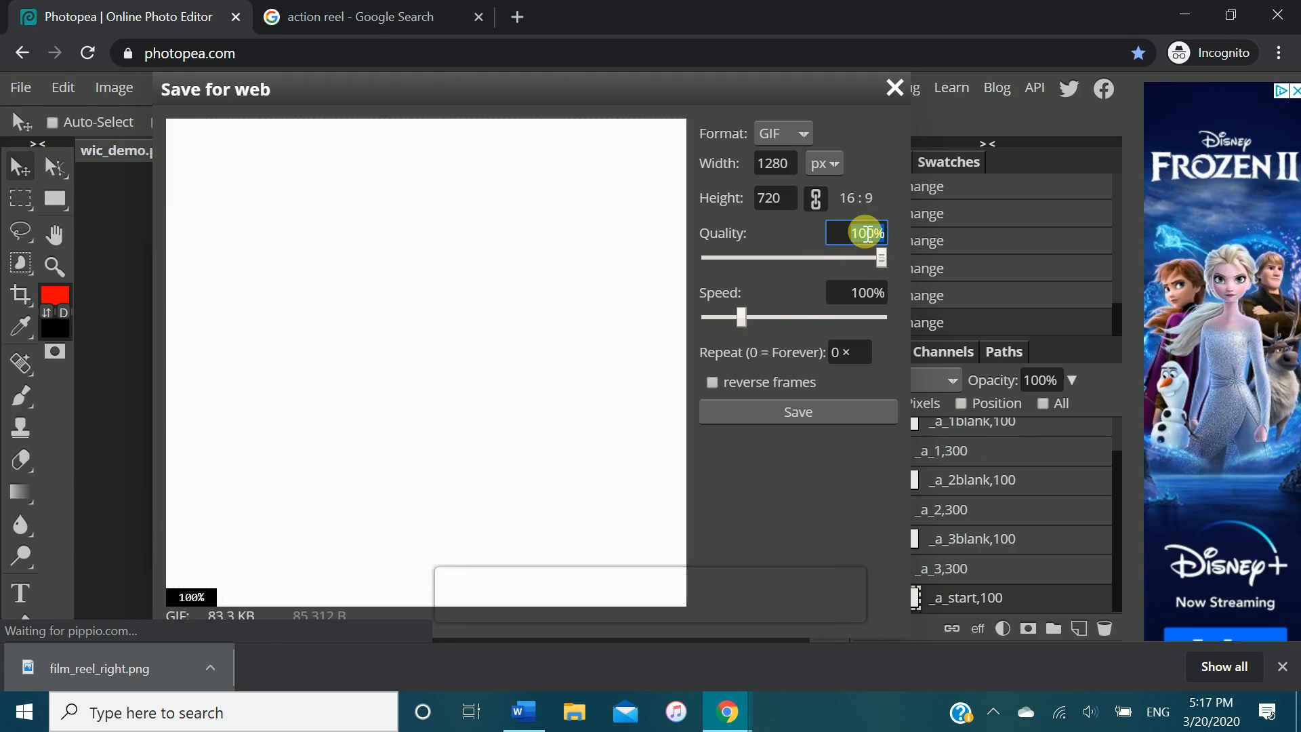
pyautogui.write('90')
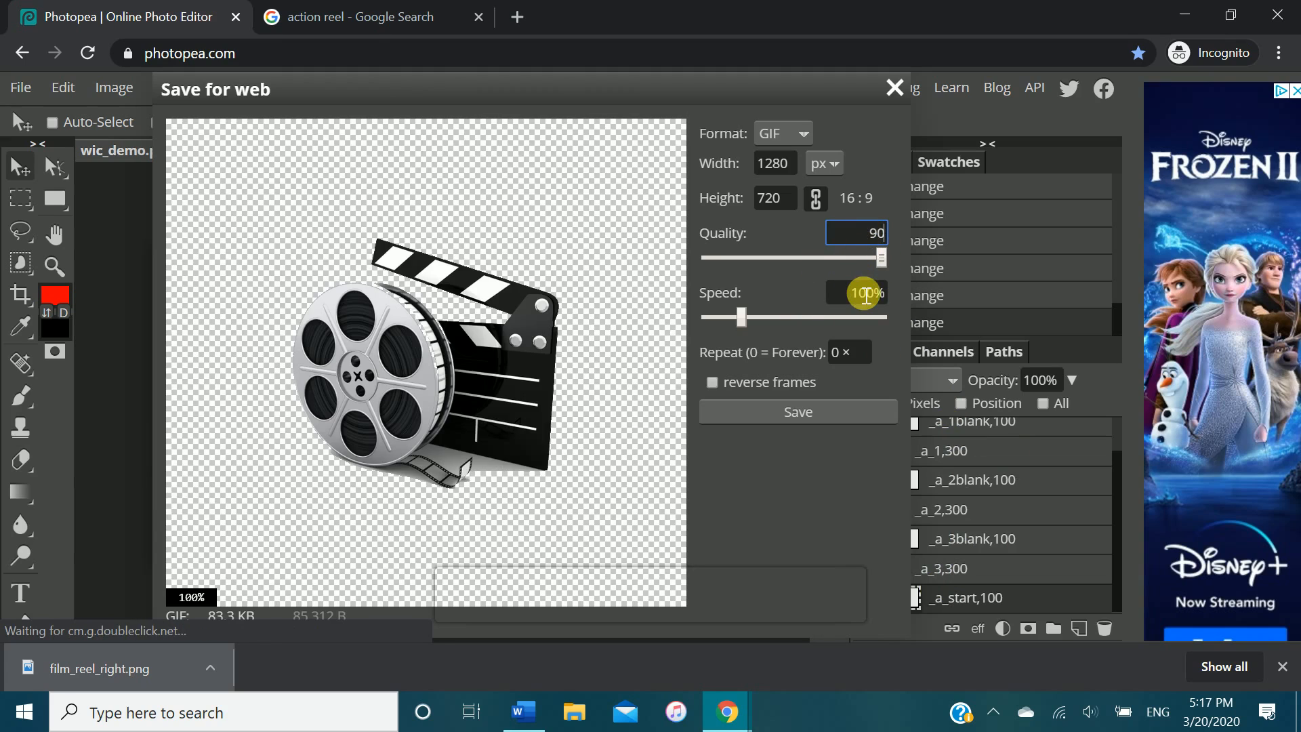
pyautogui.click(866, 294)
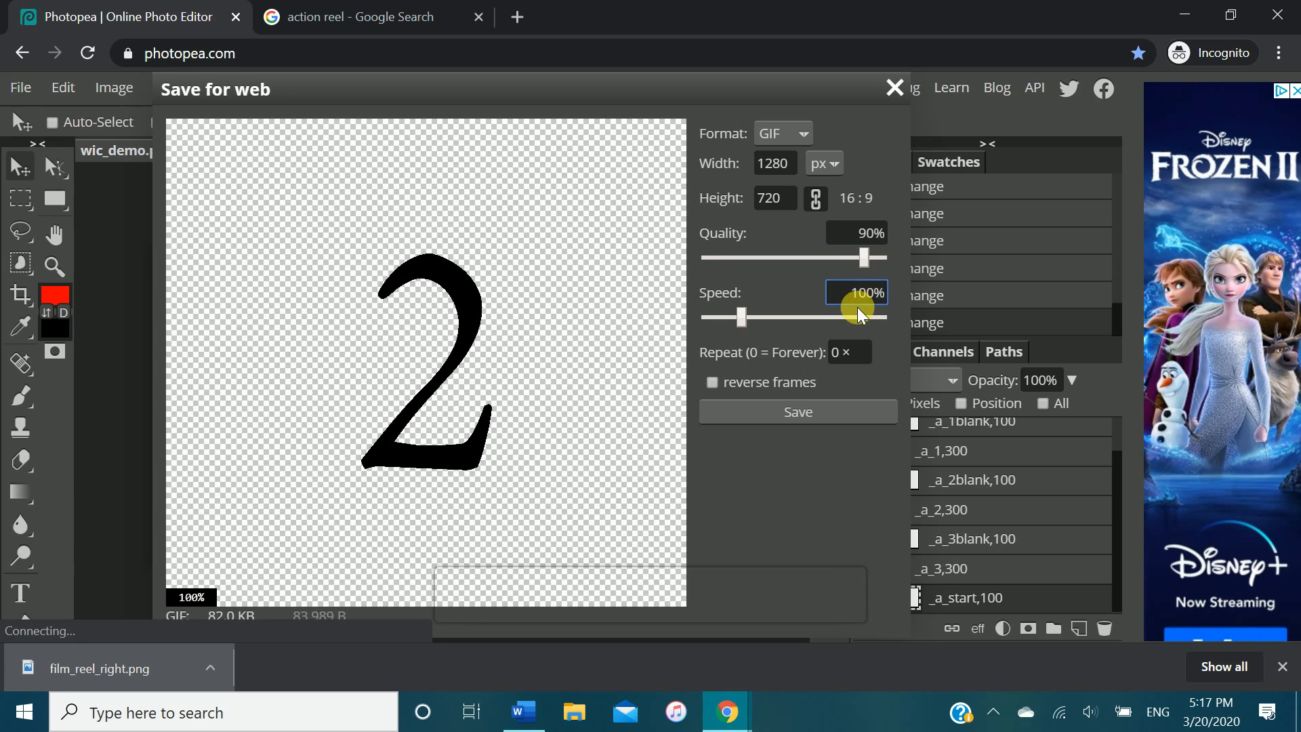
pyautogui.click(866, 234)
pyautogui.write('50')
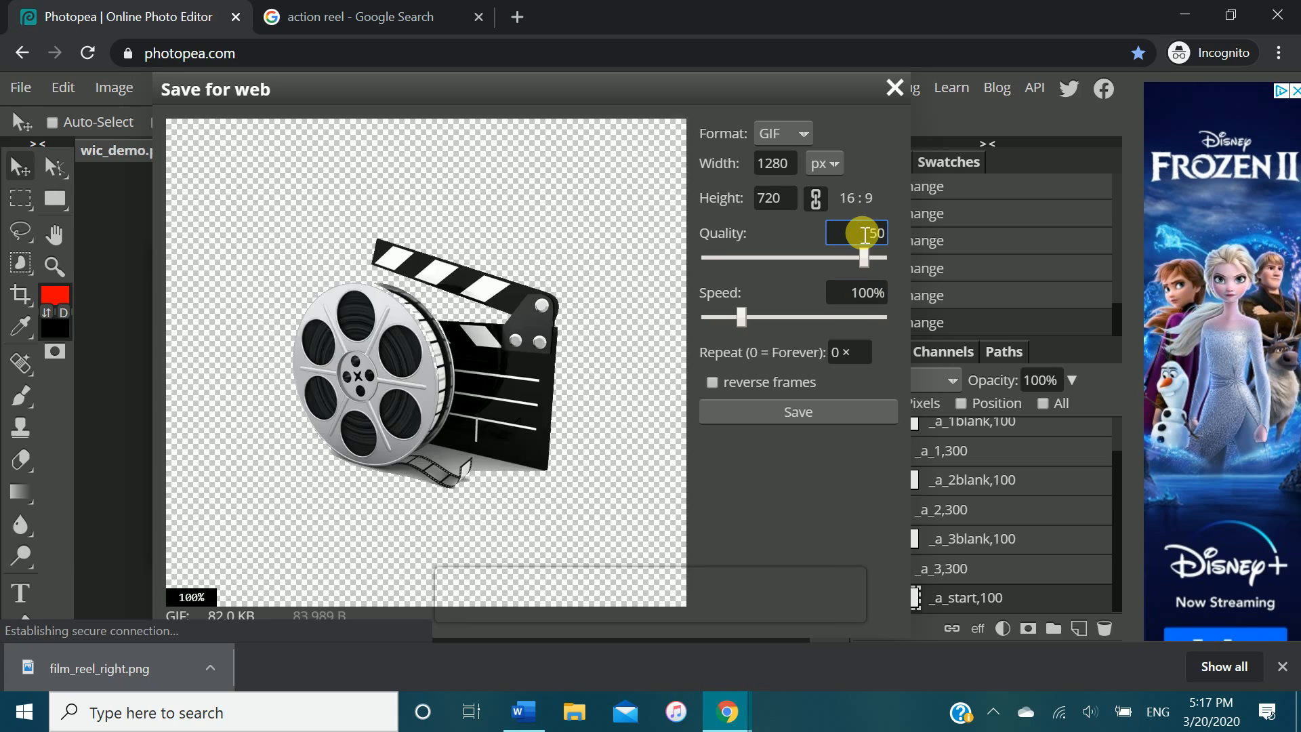
pyautogui.click(866, 306)
pyautogui.click(852, 305)
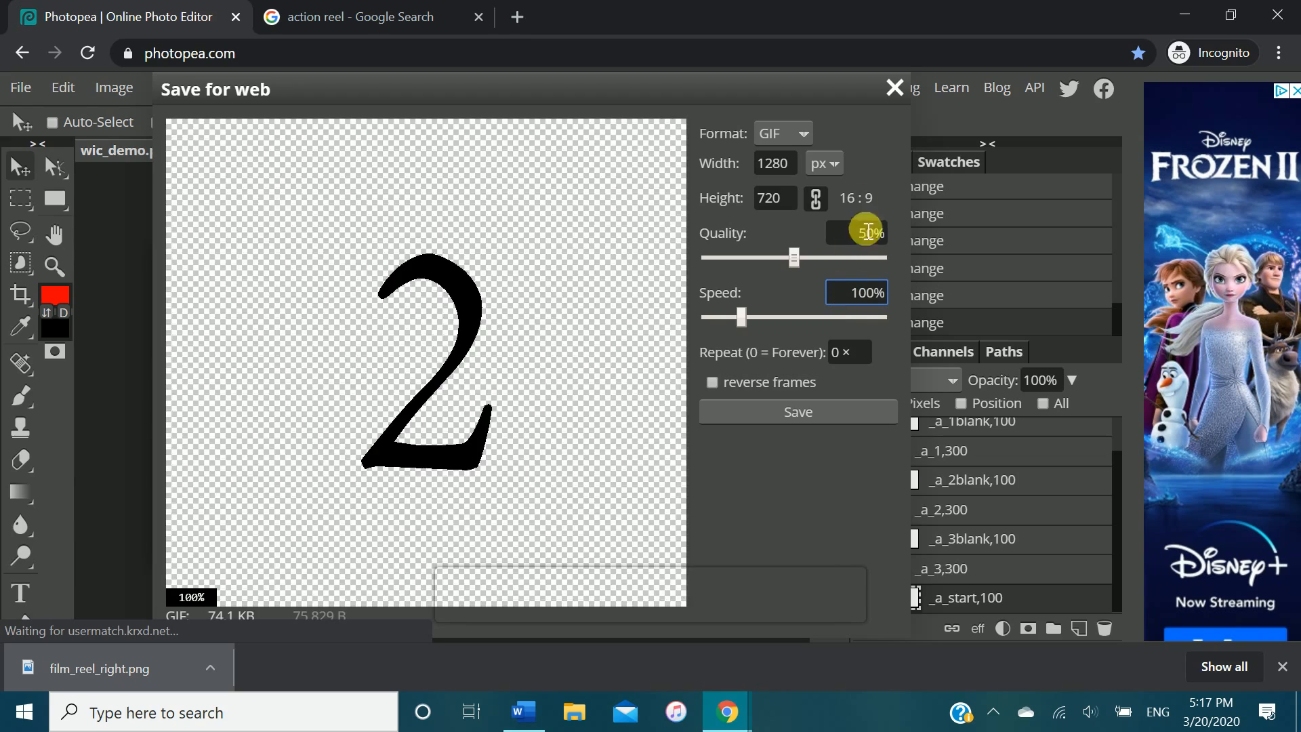
# - Try a GIF quality of 100, then replace it with 30%
pyautogui.moveTo(857, 239); pyautogui.dragTo(953, 246)
pyautogui.write('100')
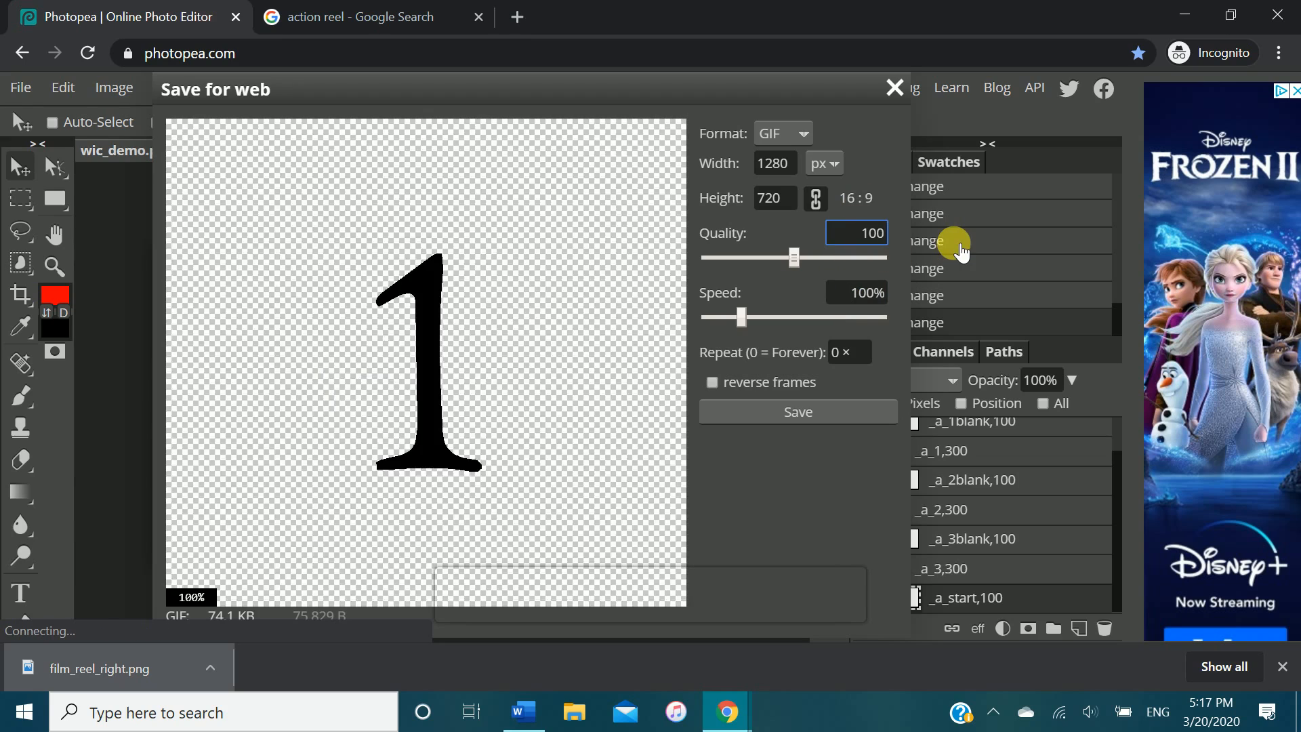
pyautogui.doubleClick(873, 248)
pyautogui.write('30')
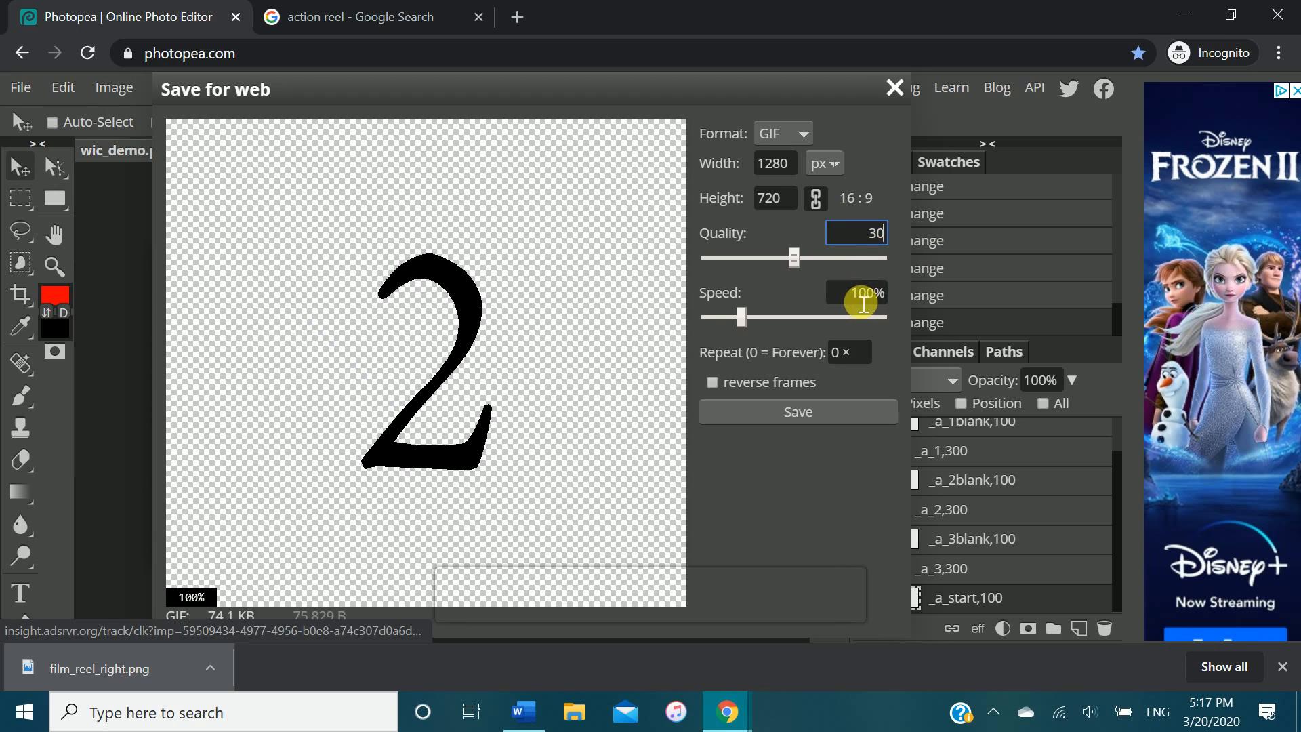
# - Set the GIF animation speed to 50%, then close the export settings without saving
pyautogui.moveTo(868, 293); pyautogui.dragTo(895, 299)
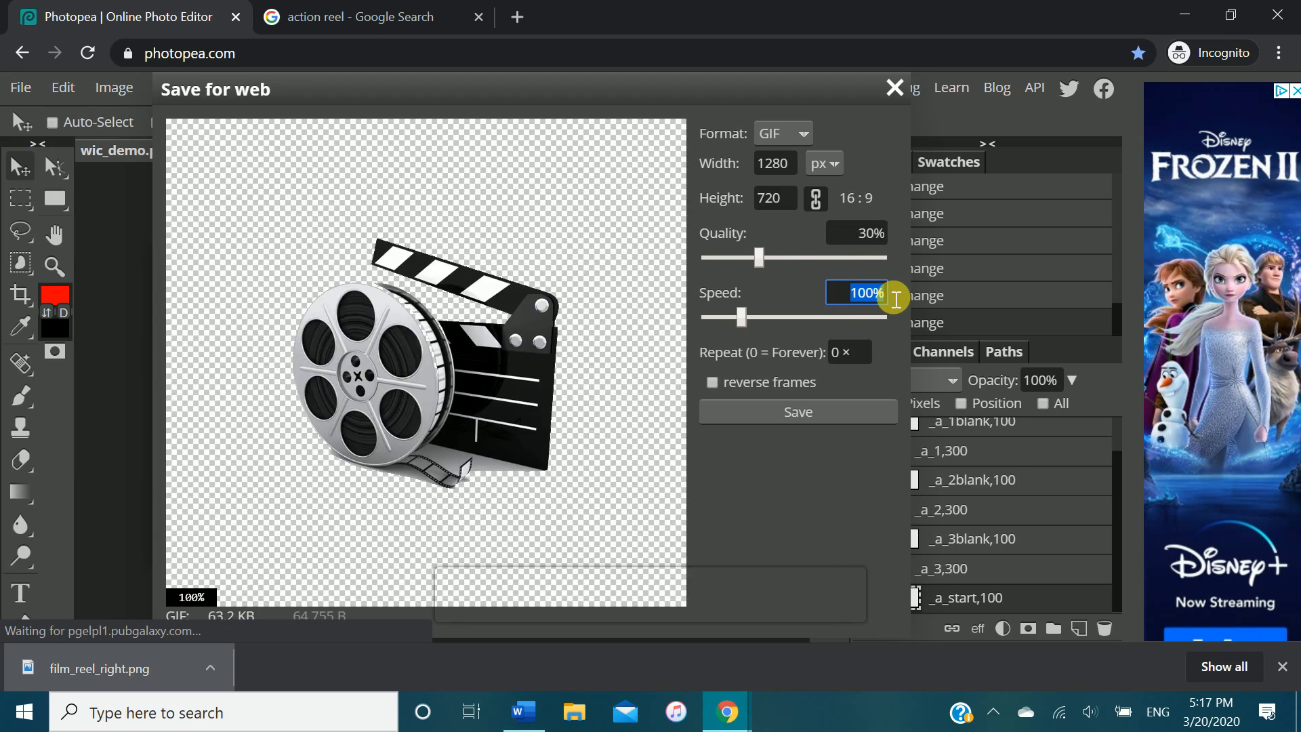
pyautogui.write('50')
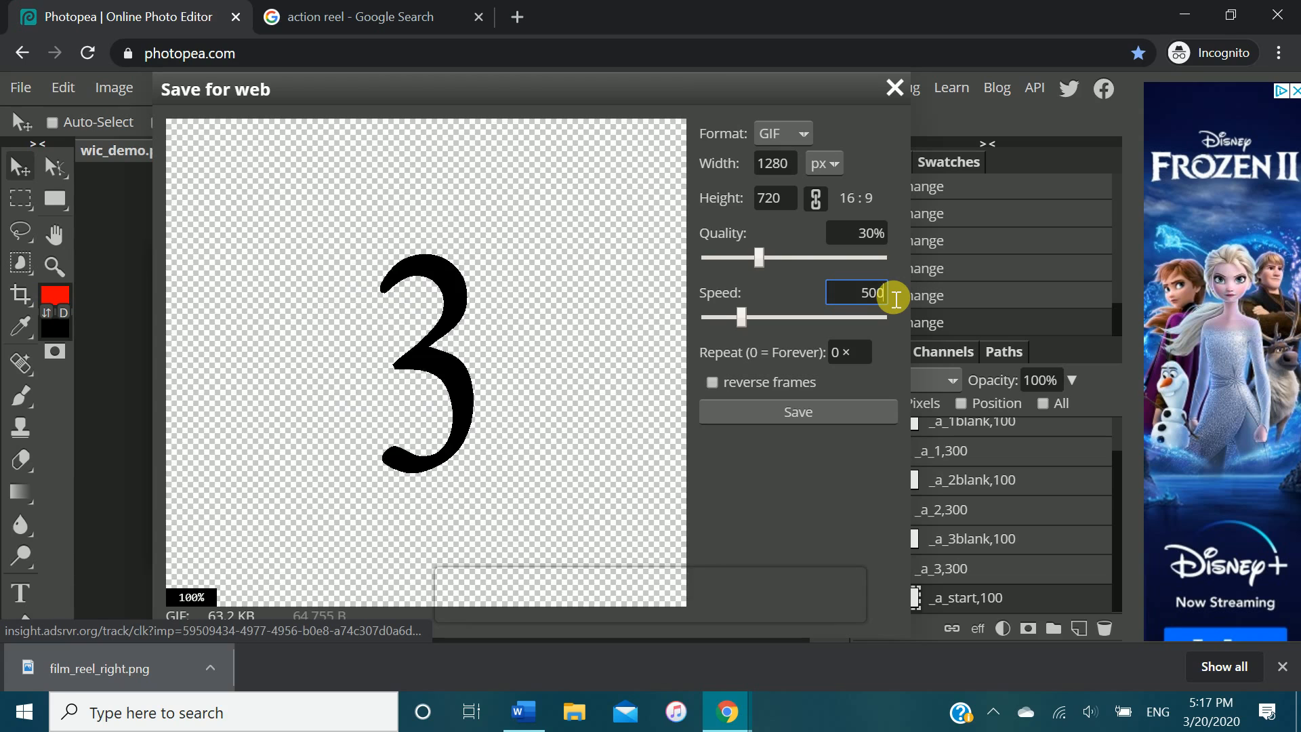
pyautogui.click(872, 237)
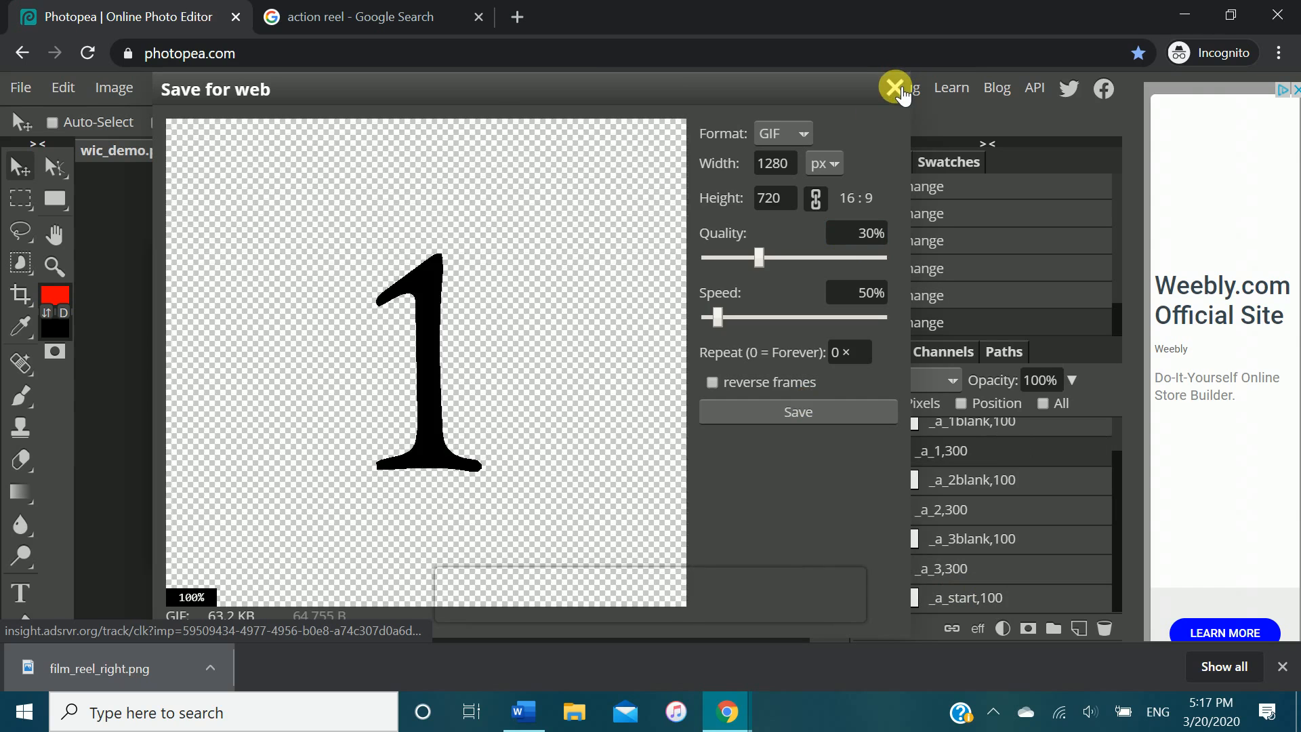
pyautogui.click(896, 84)
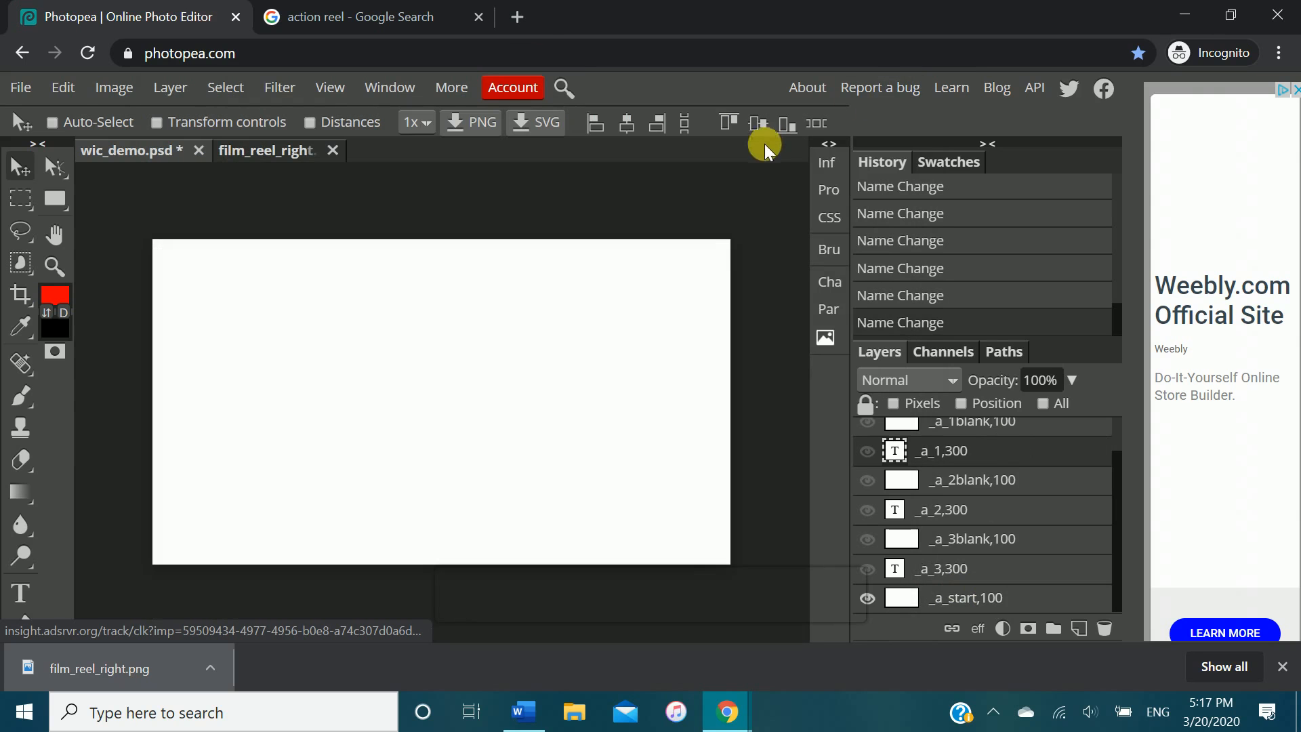
# - Switch to the browser's Google Search page, load cis.gvsu.edu/~wic in its place, and dismiss the downloads bar
pyautogui.click(375, 8)
pyautogui.click(353, 51)
pyautogui.write('cis.gvsu.')
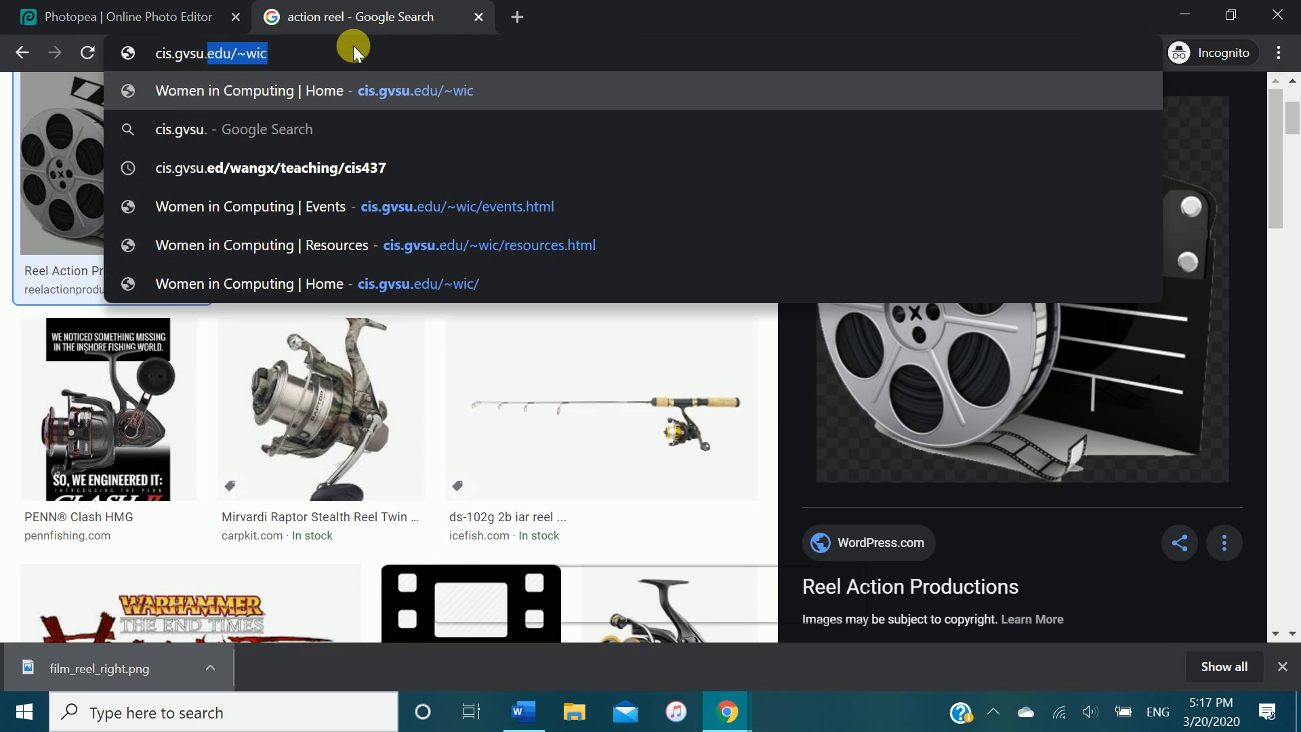
pyautogui.press('Return')
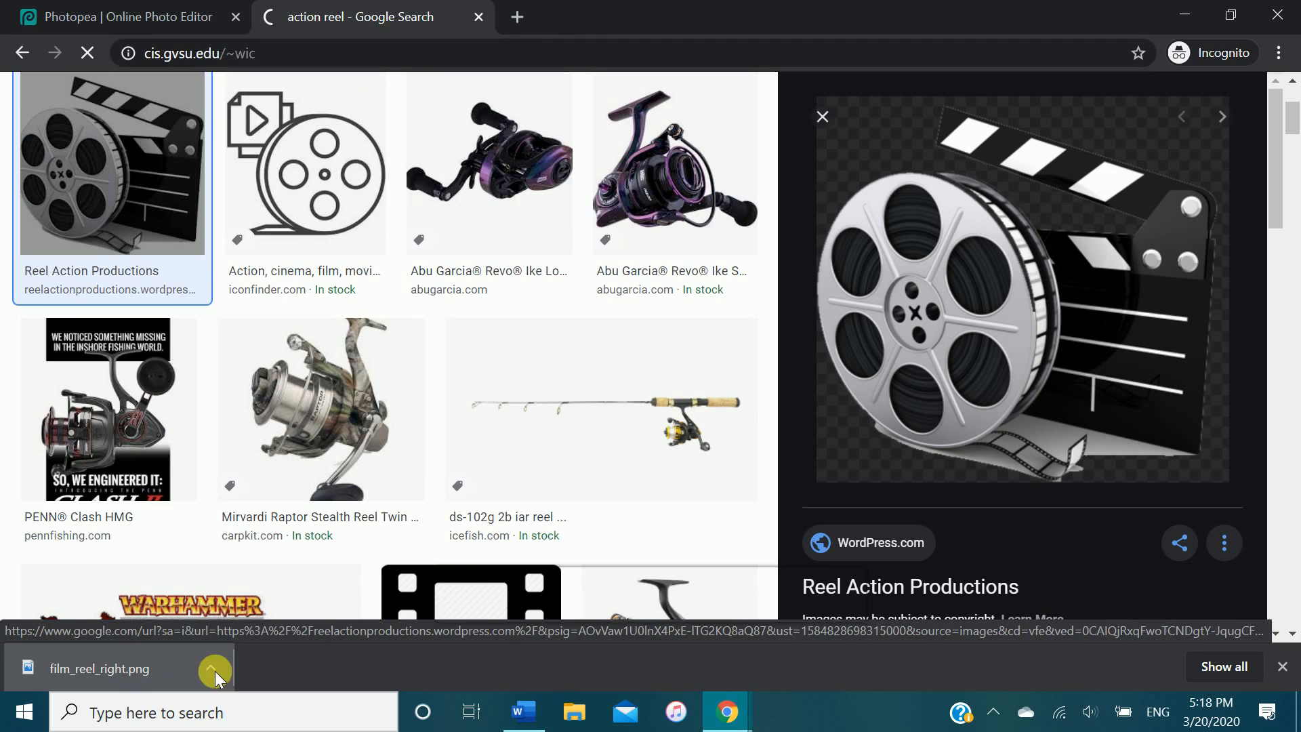
pyautogui.click(1283, 666)
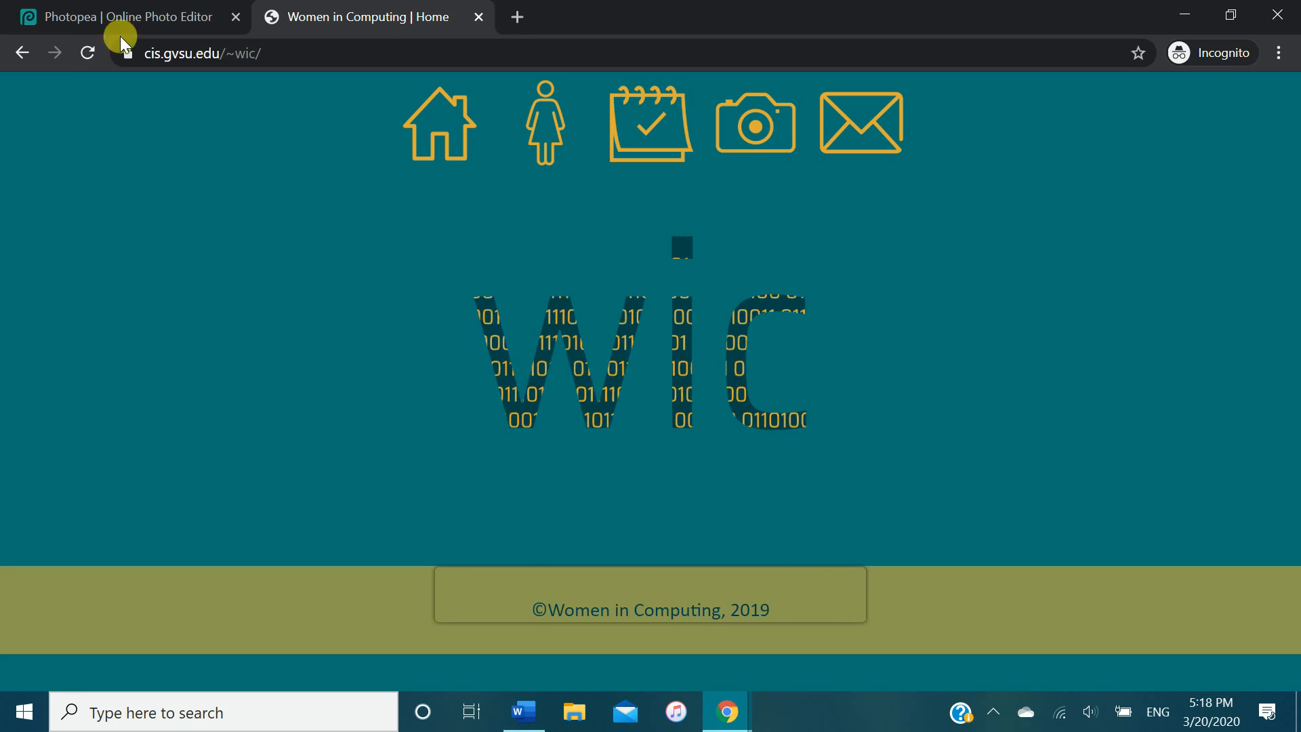
# - Switch back to Photopea and browse for a file to open in the College > GVSU > WIC folder
pyautogui.click(72, 8)
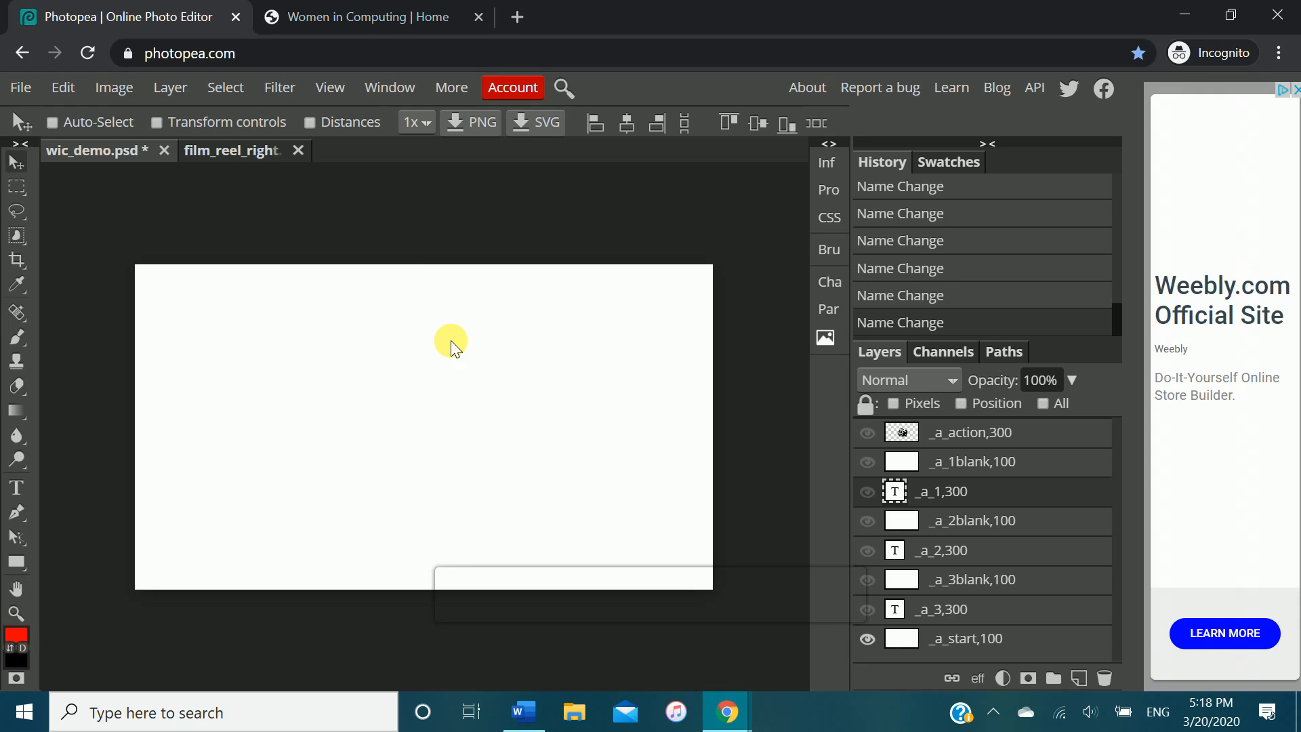
pyautogui.hotkey('ctrl', 'o')
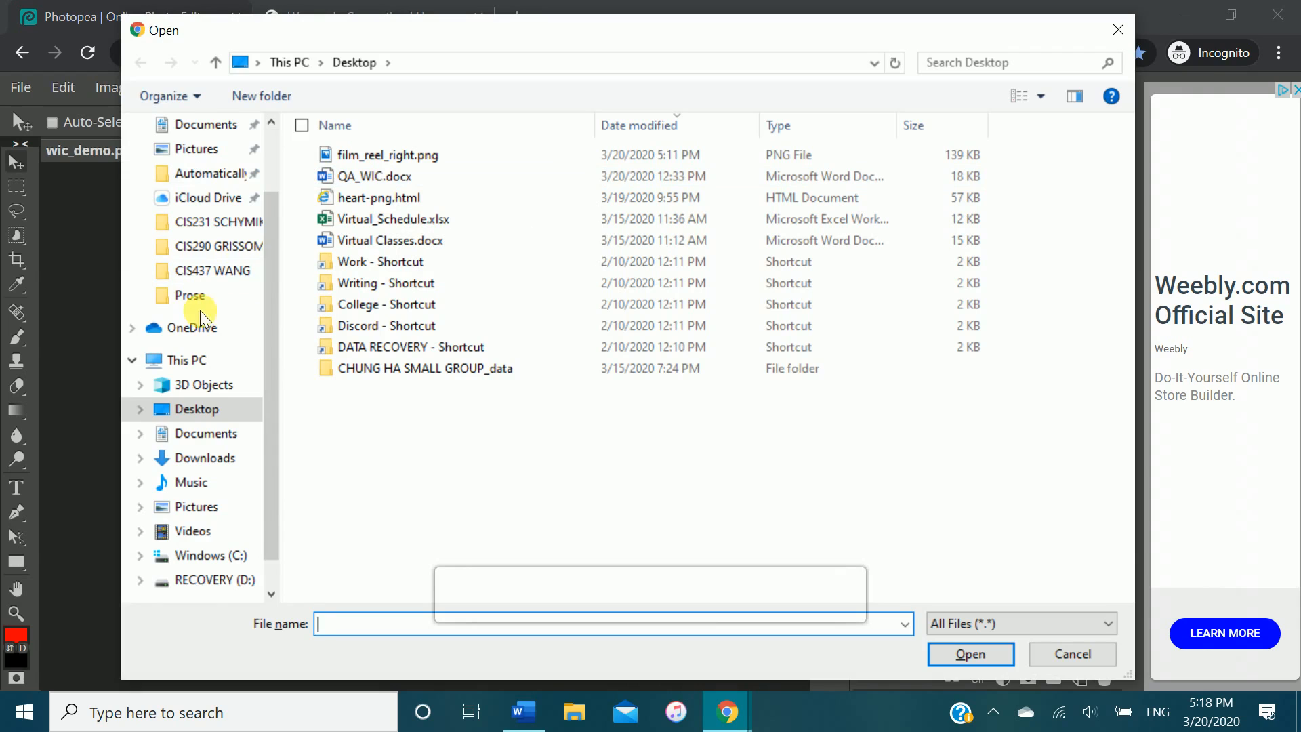
pyautogui.scroll(3, 230, 204)
pyautogui.click(207, 165)
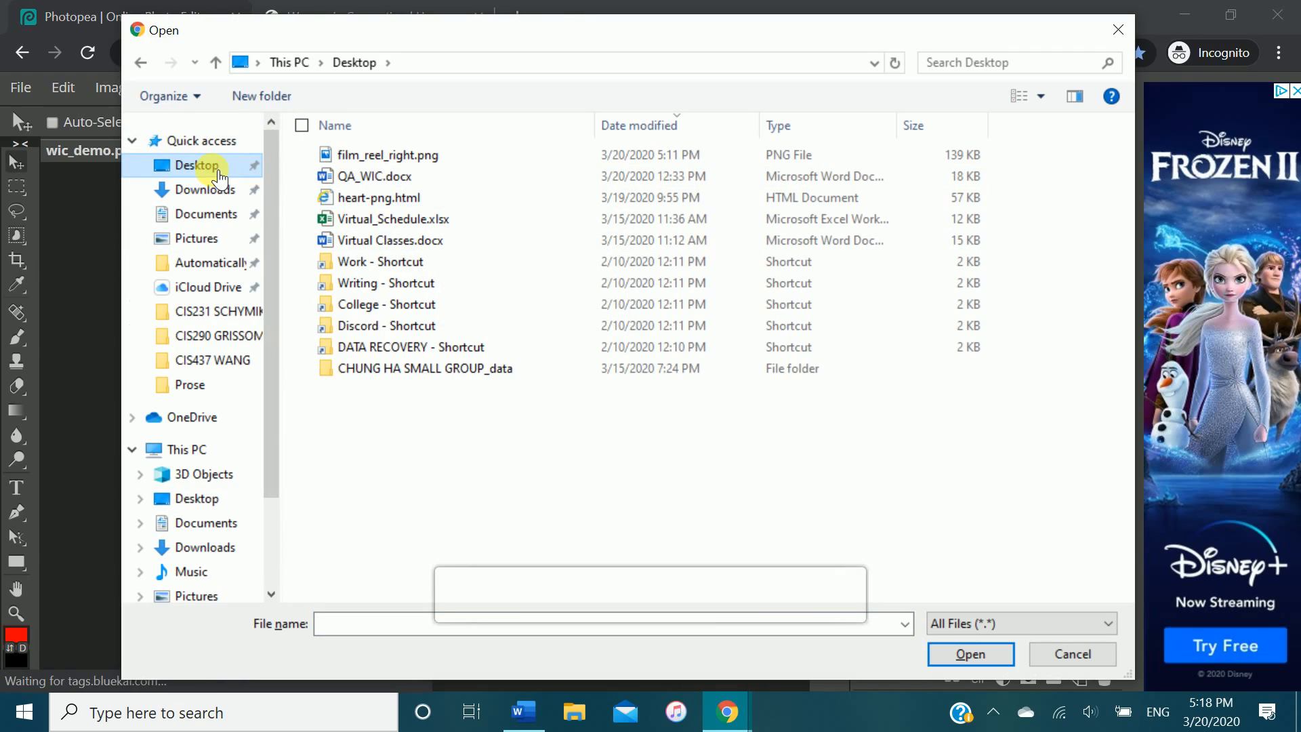
pyautogui.doubleClick(409, 303)
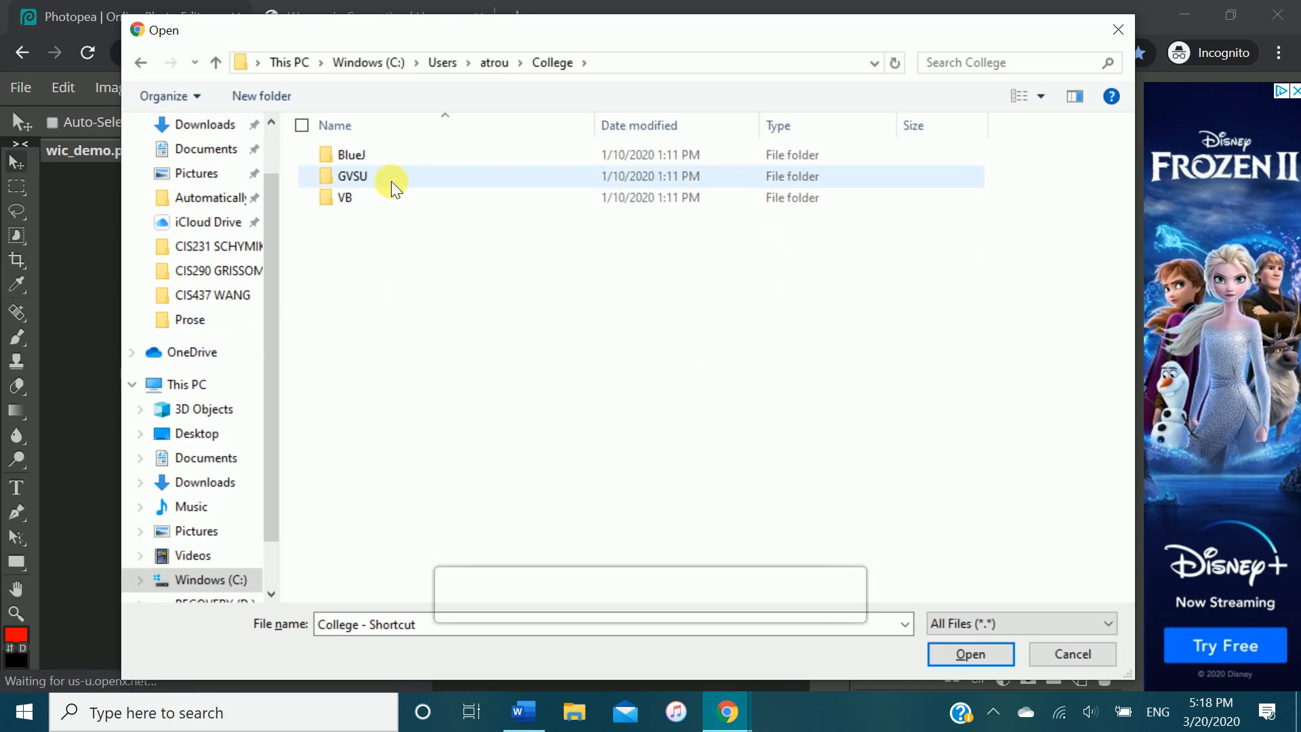
pyautogui.click(390, 178)
pyautogui.doubleClick(389, 178)
pyautogui.doubleClick(372, 215)
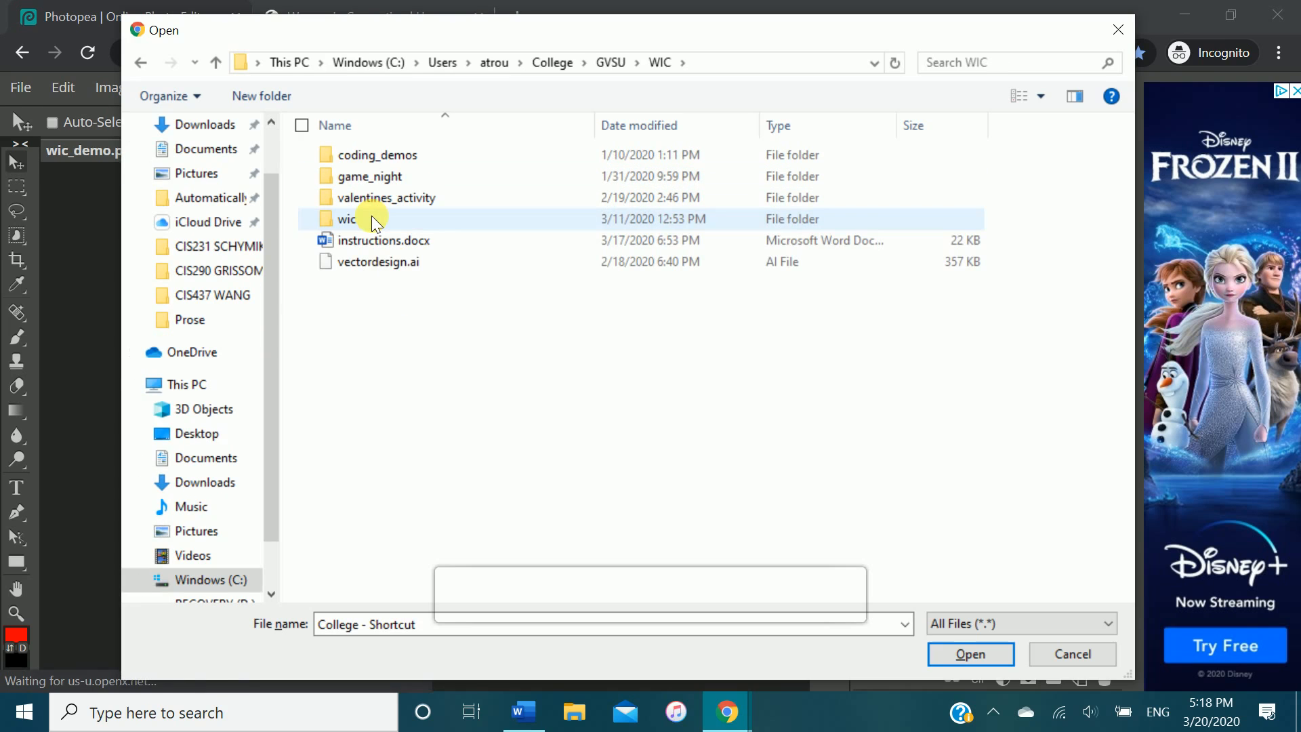
# - Open title_anim1.psd from the images folder inside the wic folder
pyautogui.click(372, 215)
pyautogui.doubleClick(372, 215)
pyautogui.press('i')
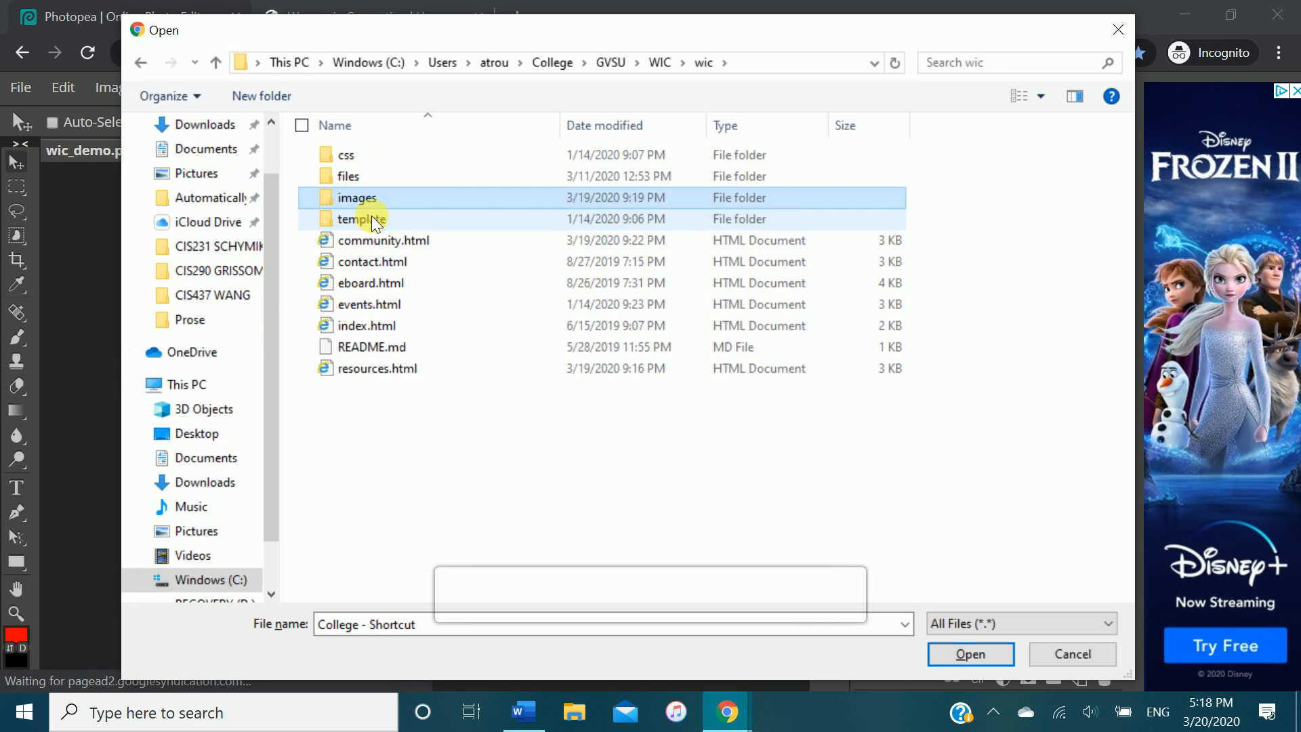
pyautogui.press('Return')
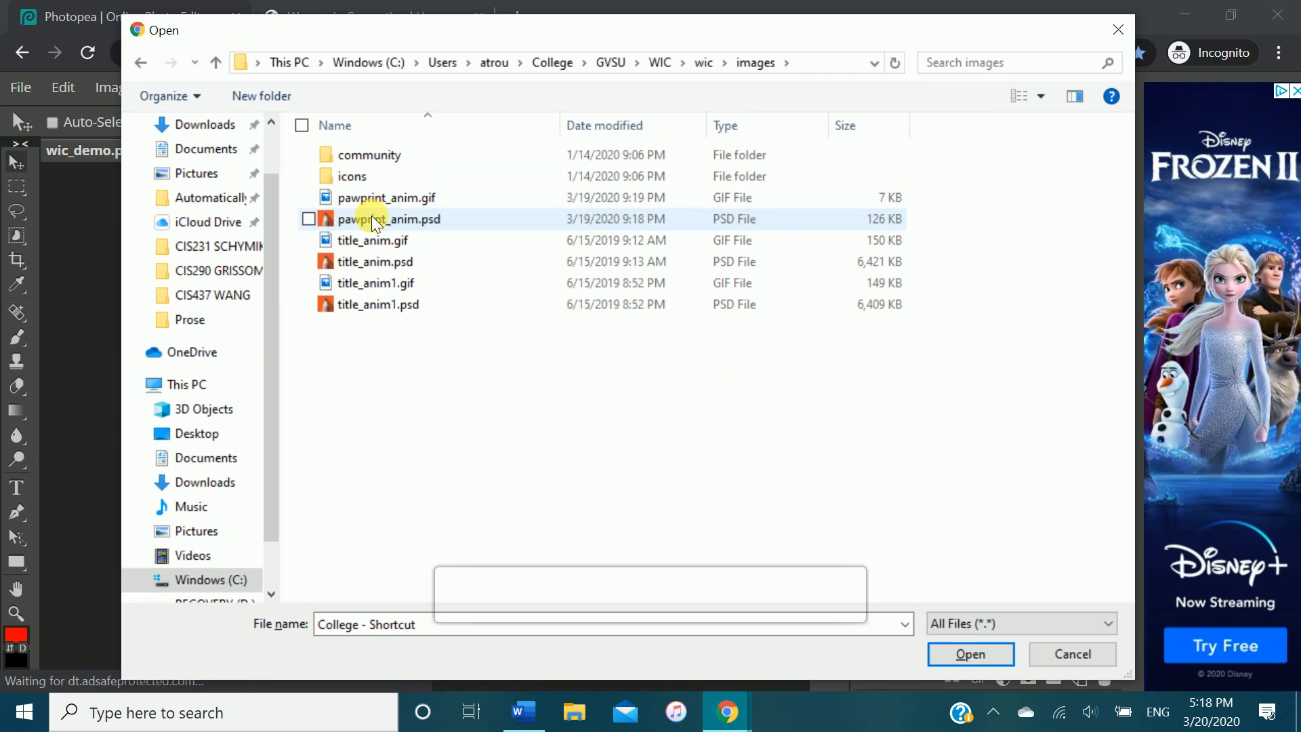
pyautogui.doubleClick(403, 305)
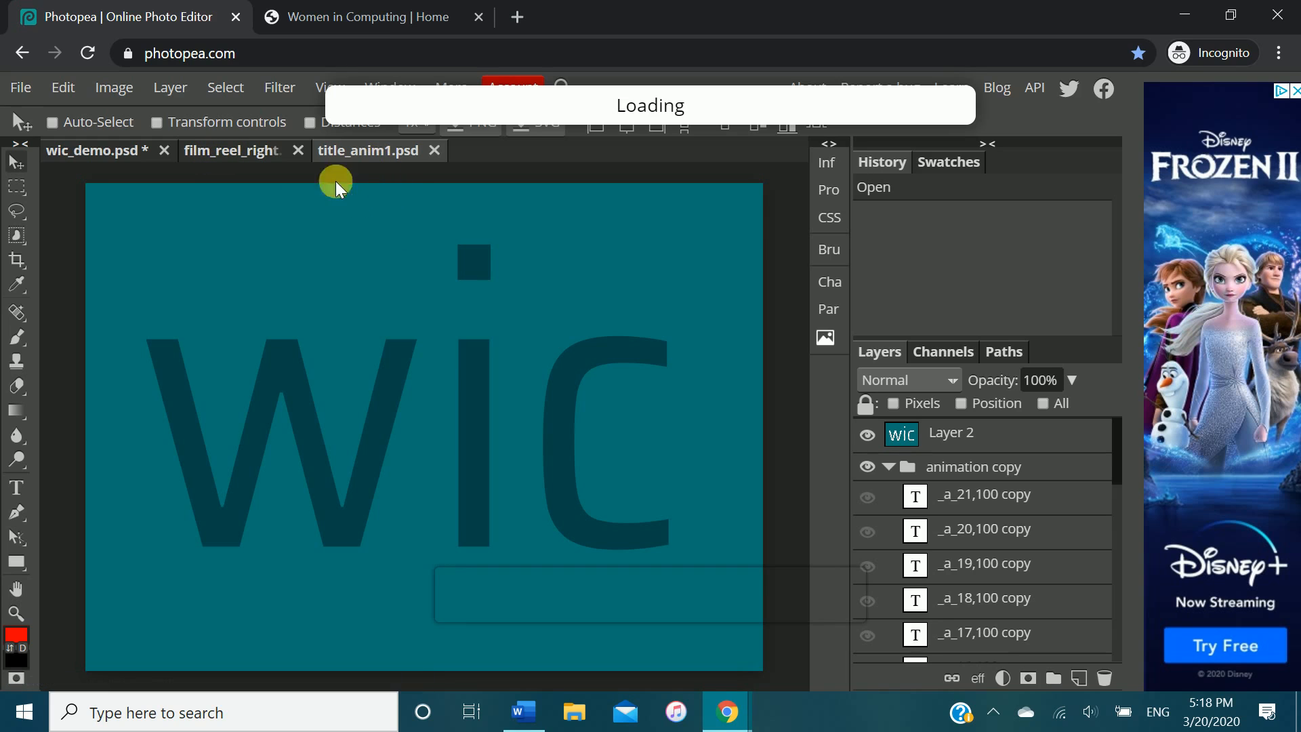
# - Return to the wic_demo.psd document and save it
pyautogui.click(134, 150)
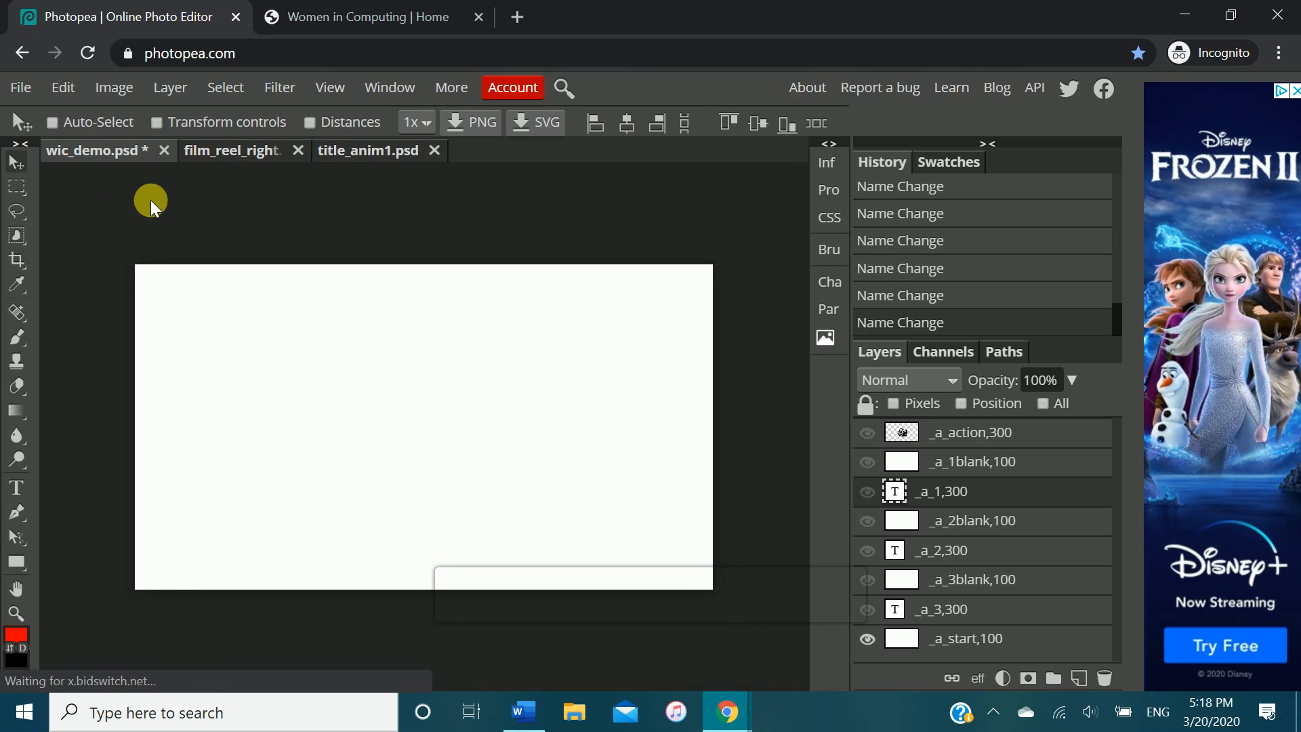
pyautogui.hotkey('ctrl', 's')
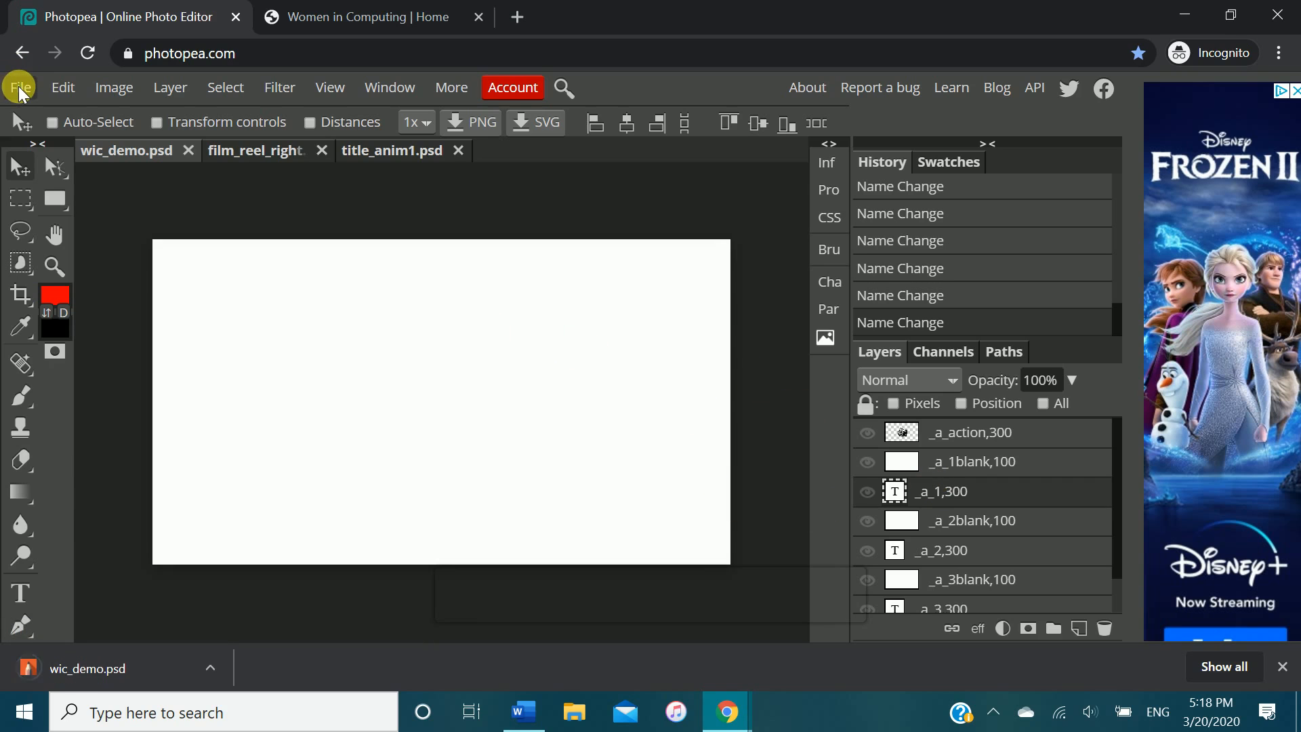
pyautogui.click(393, 15)
pyautogui.click(173, 8)
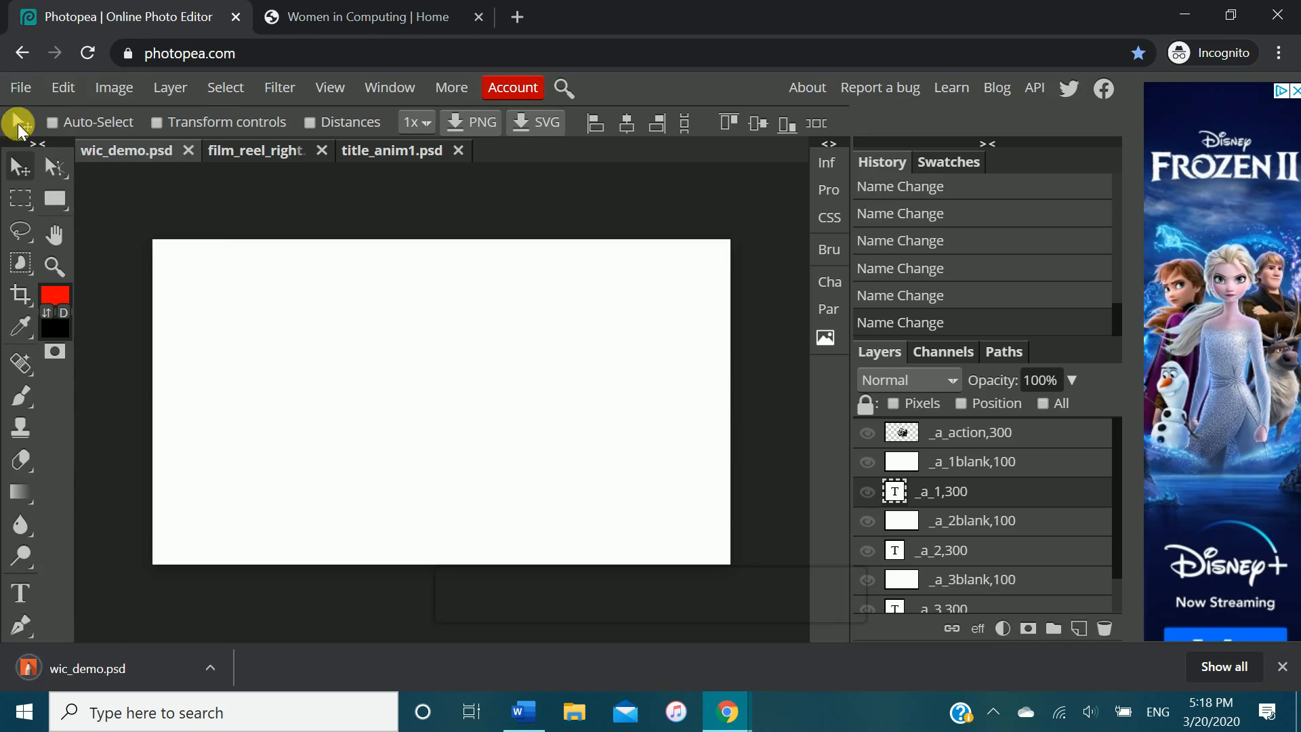
# - Look through the export formats available for wic_demo.psd and check the animated logo on the Women in Computing page
pyautogui.click(20, 87)
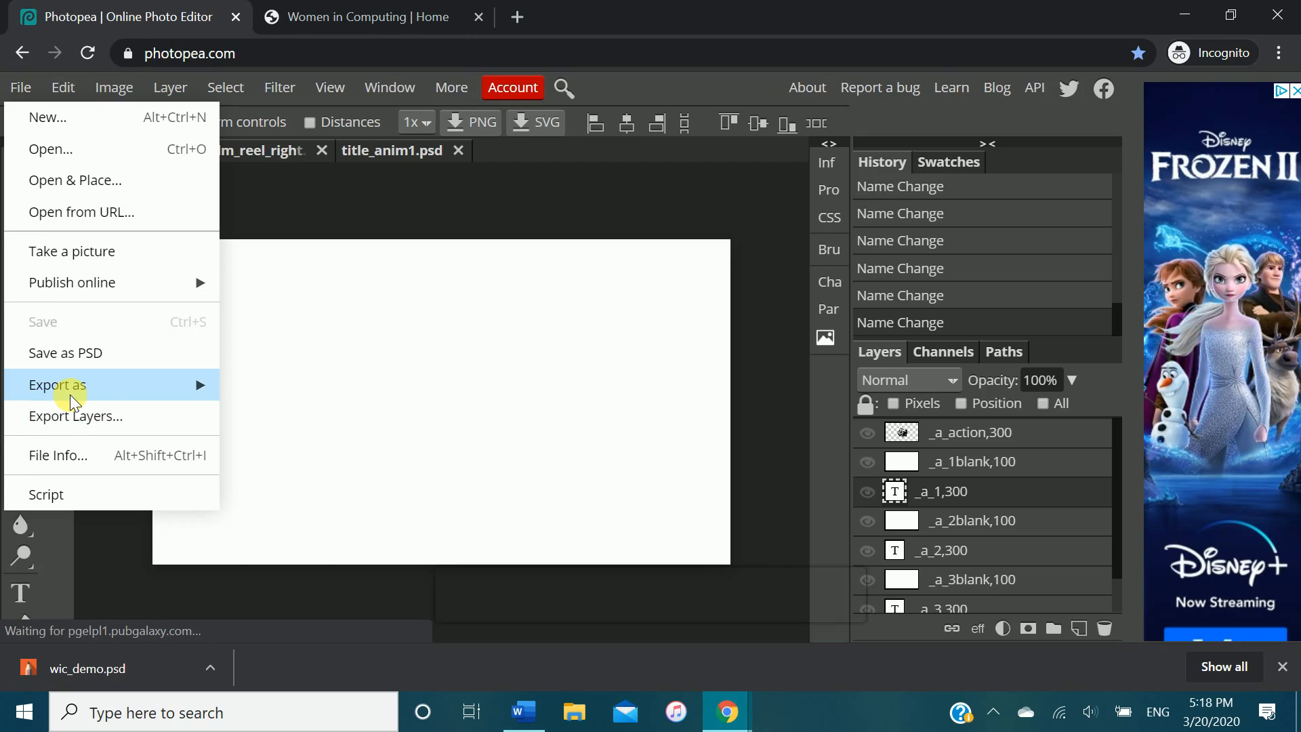
pyautogui.moveTo(71, 389)
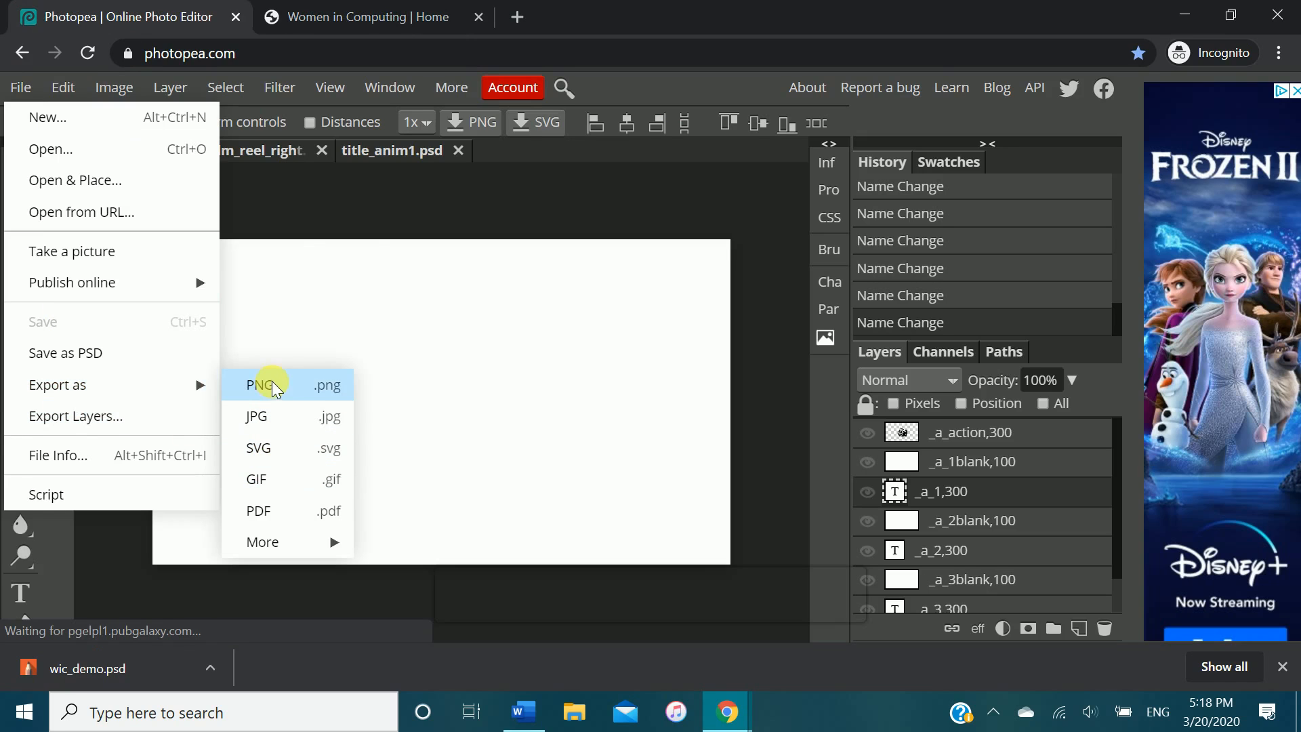
pyautogui.click(329, 9)
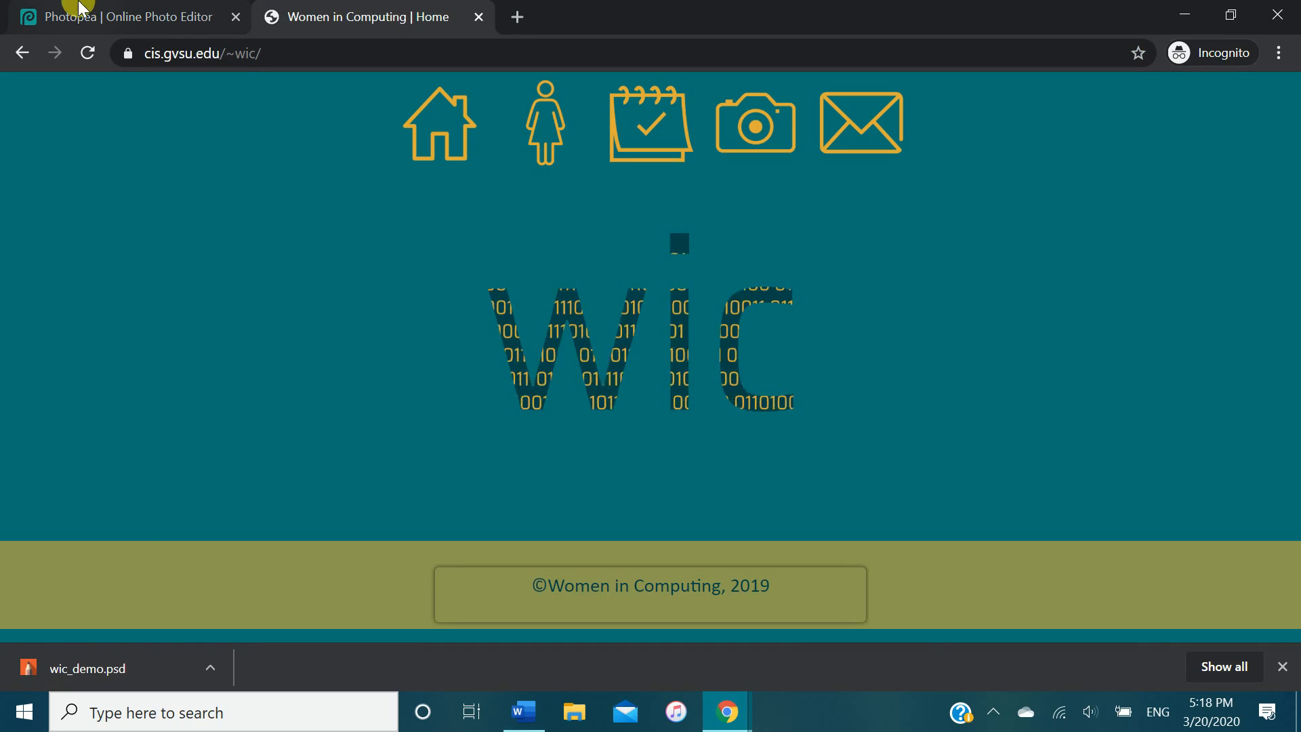
pyautogui.click(127, 11)
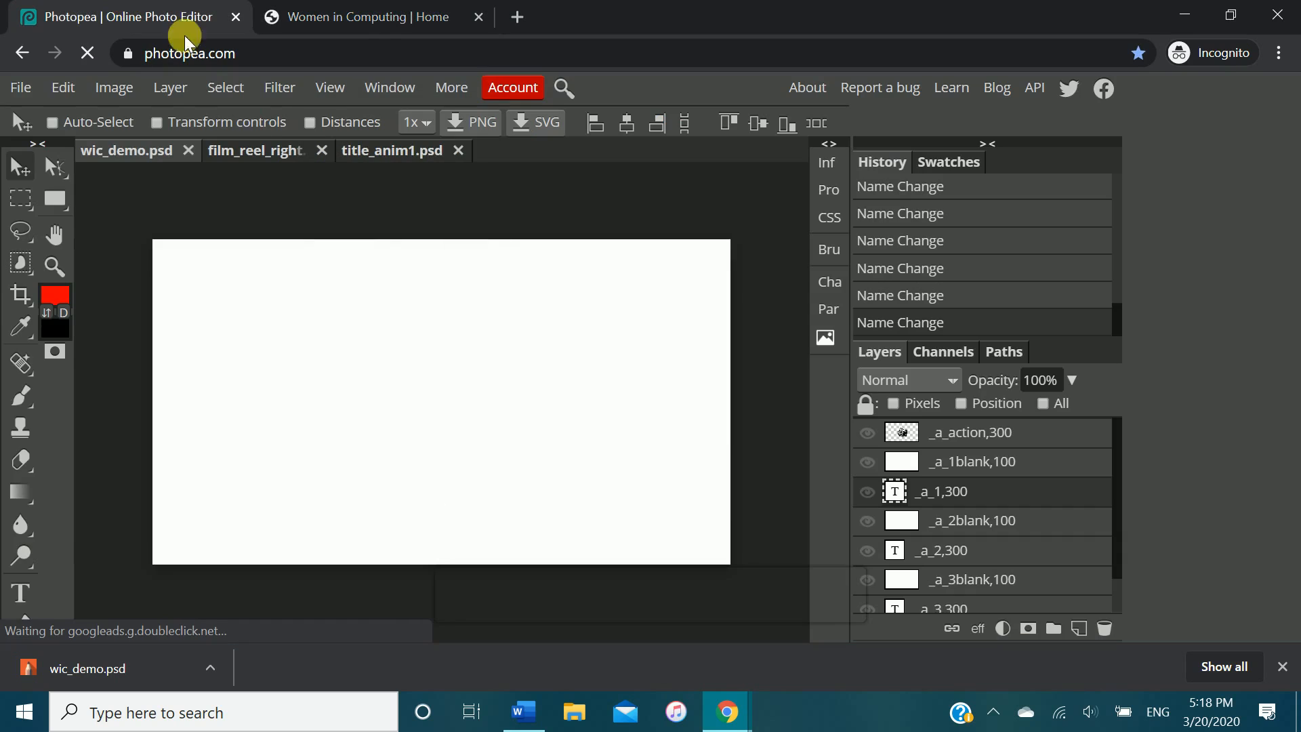
# - Switch to title_anim1.psd and compare its layer stack with the animated logo on the Women in Computing page
pyautogui.click(421, 153)
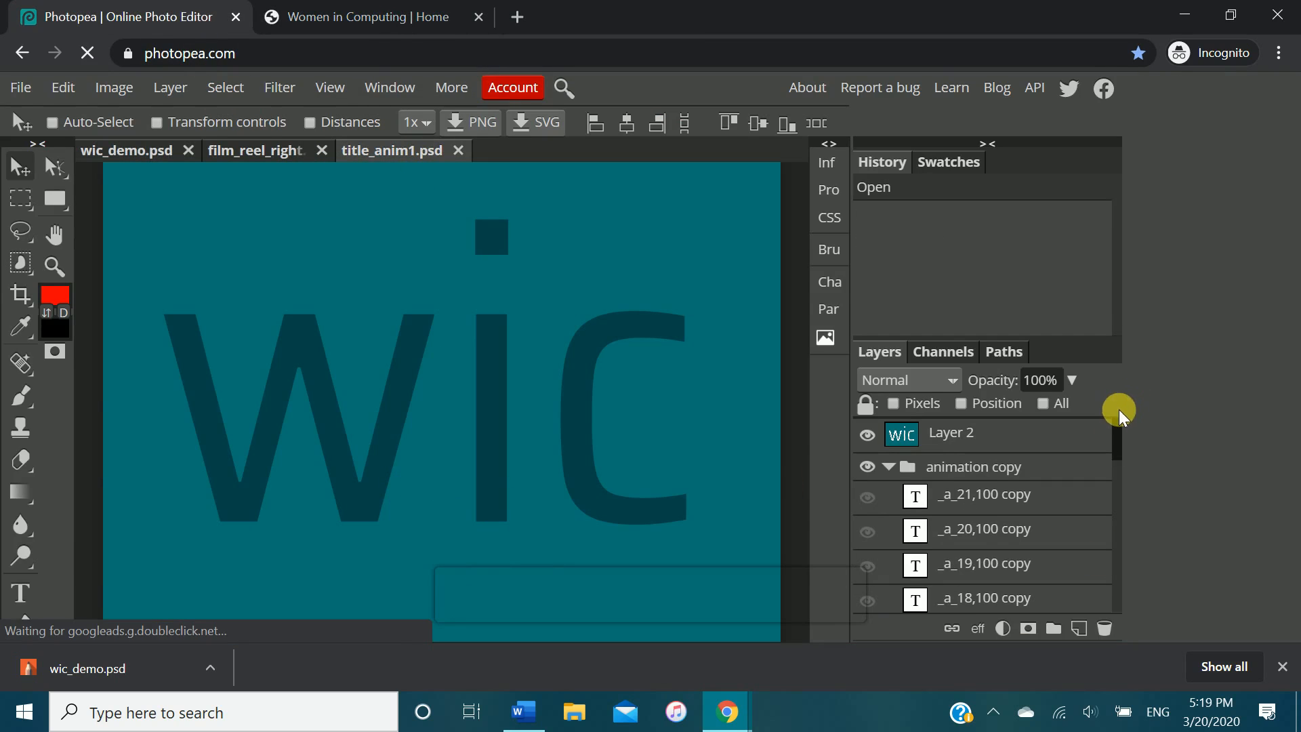
pyautogui.moveTo(1117, 427); pyautogui.dragTo(1120, 593)
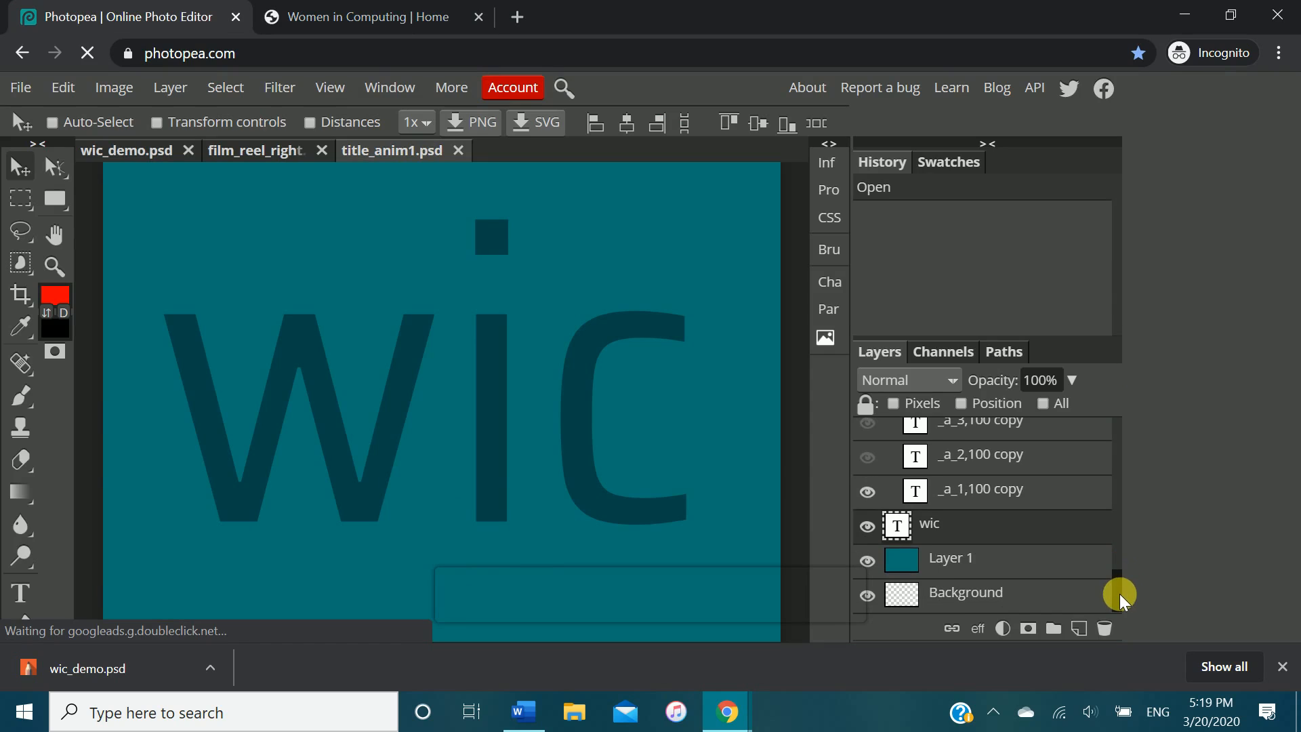
pyautogui.click(406, 14)
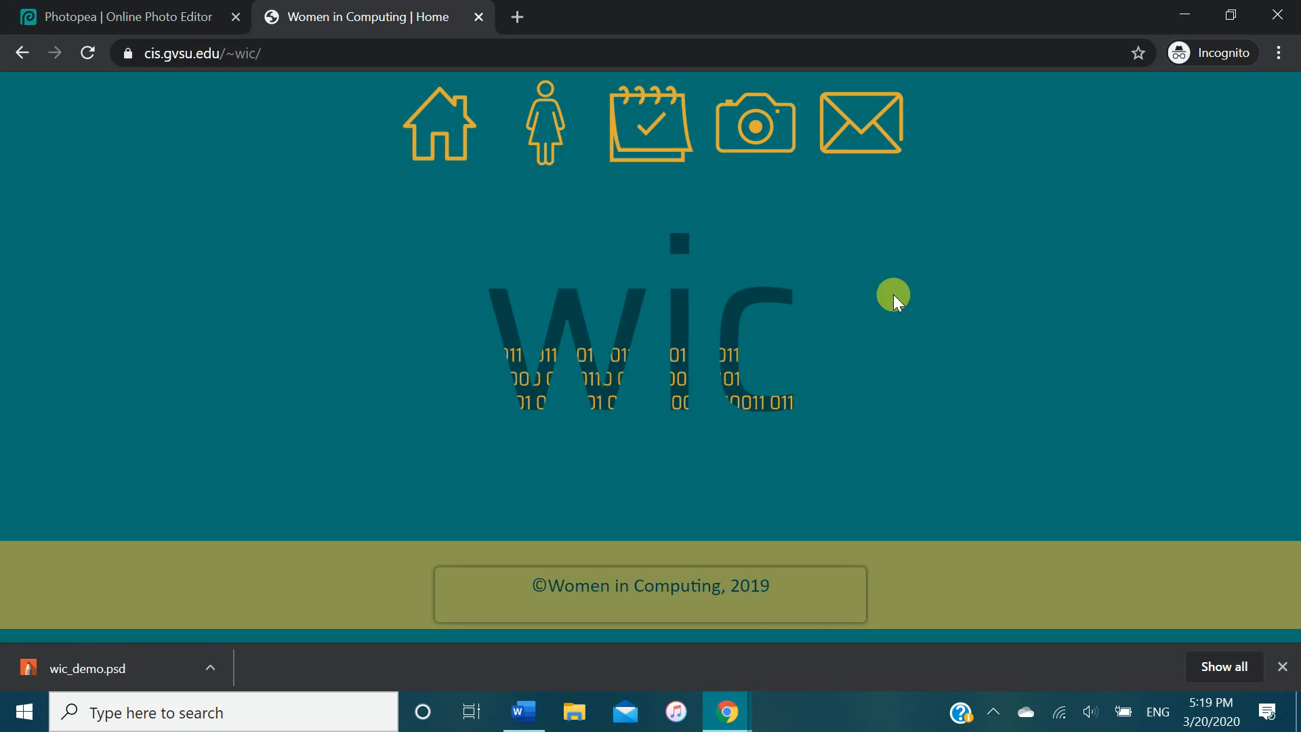
pyautogui.click(177, 10)
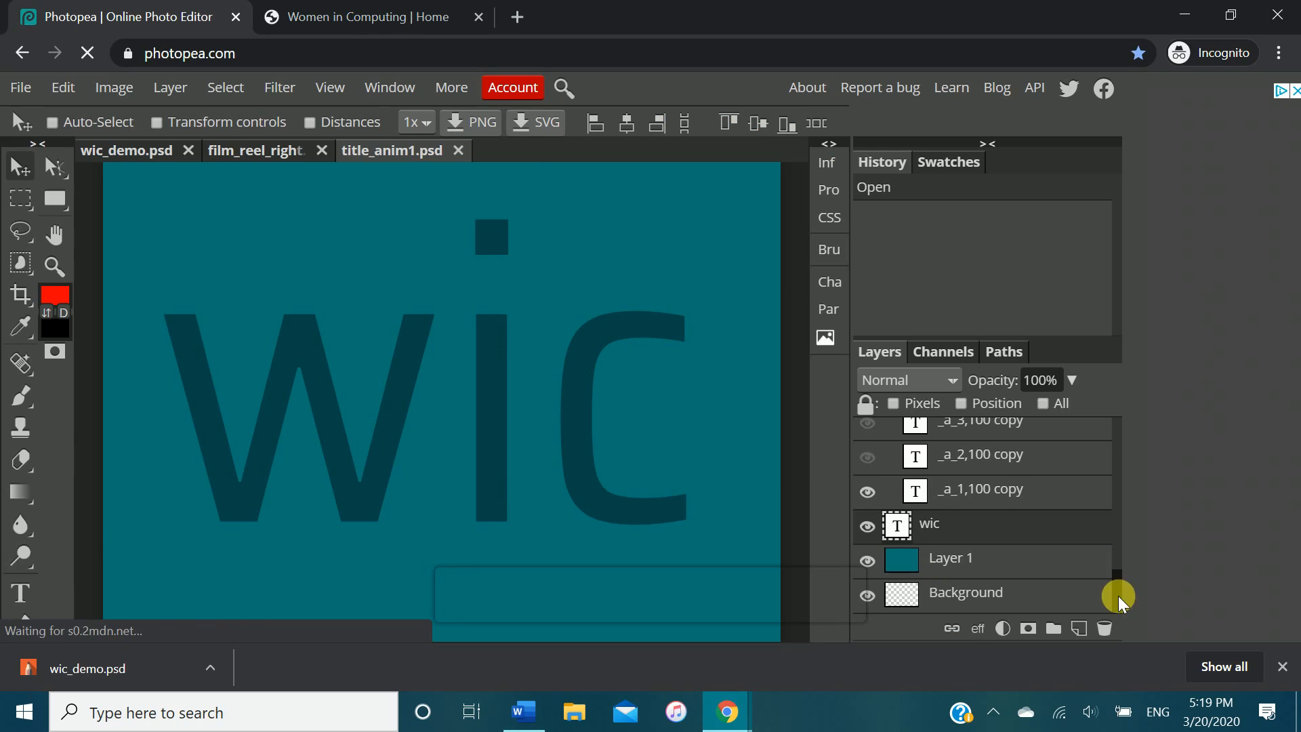
pyautogui.moveTo(1119, 597); pyautogui.dragTo(1121, 416)
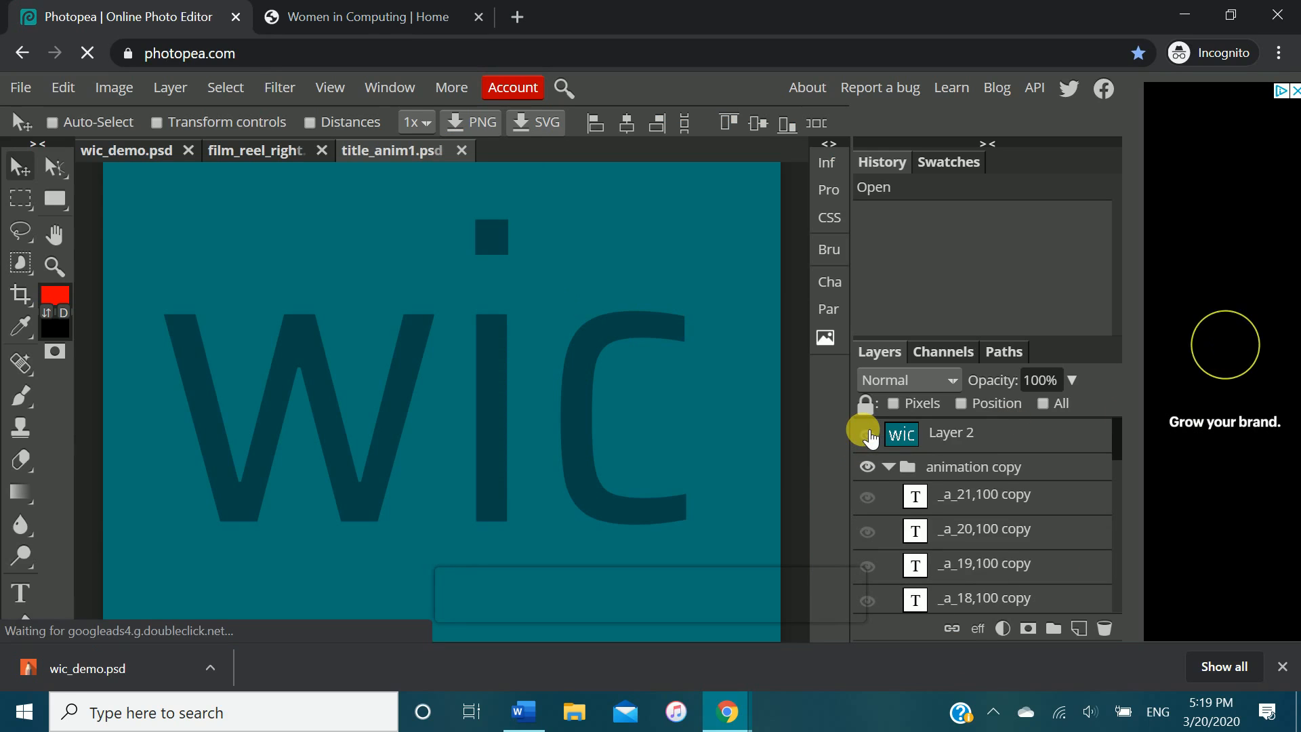
pyautogui.moveTo(1118, 456); pyautogui.dragTo(1112, 590)
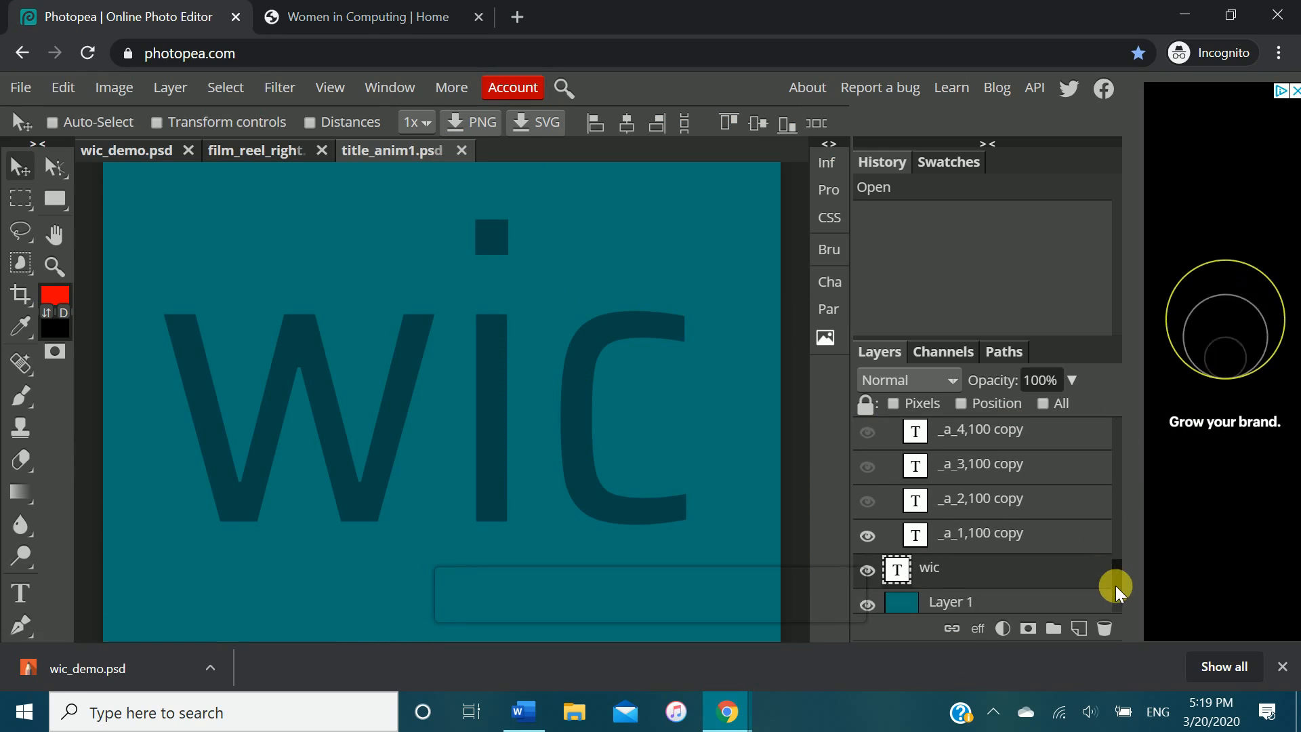
# - Select the teal Layer 1, then hide and reshow the wic text layer to inspect the backdrop
pyautogui.click(967, 595)
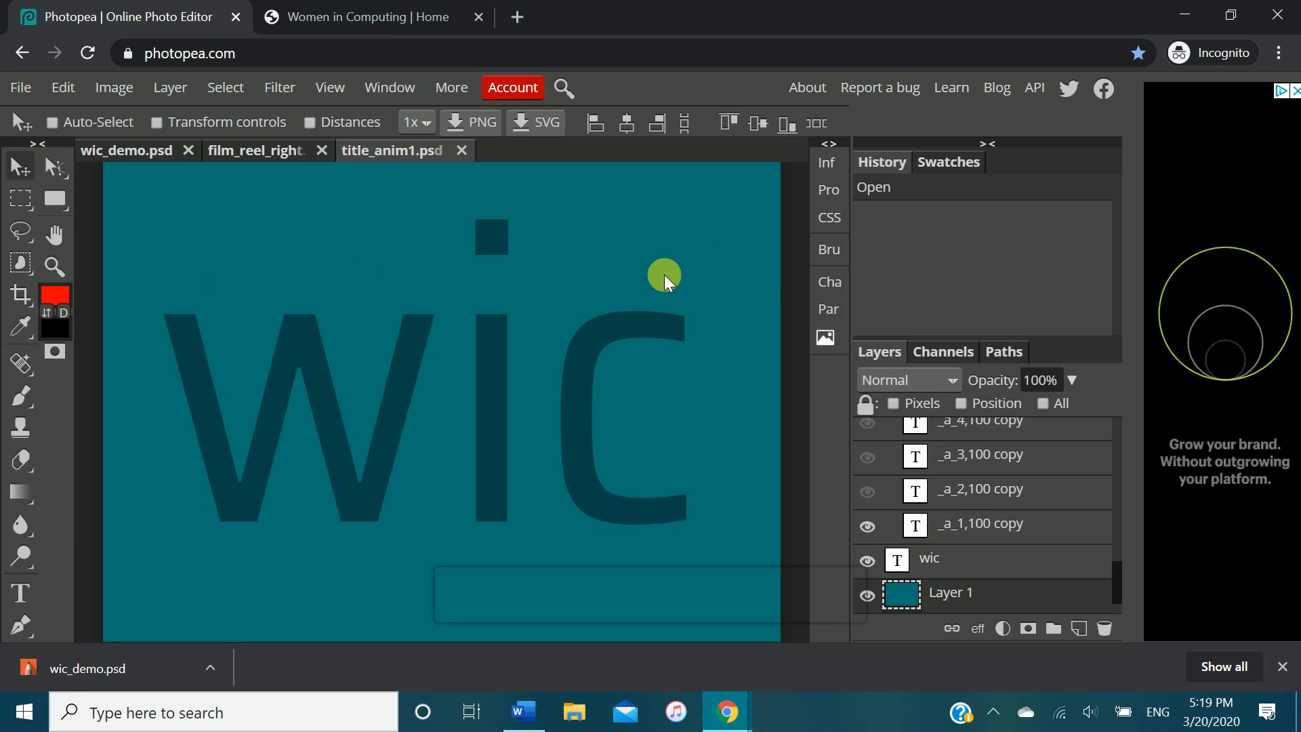
pyautogui.click(869, 561)
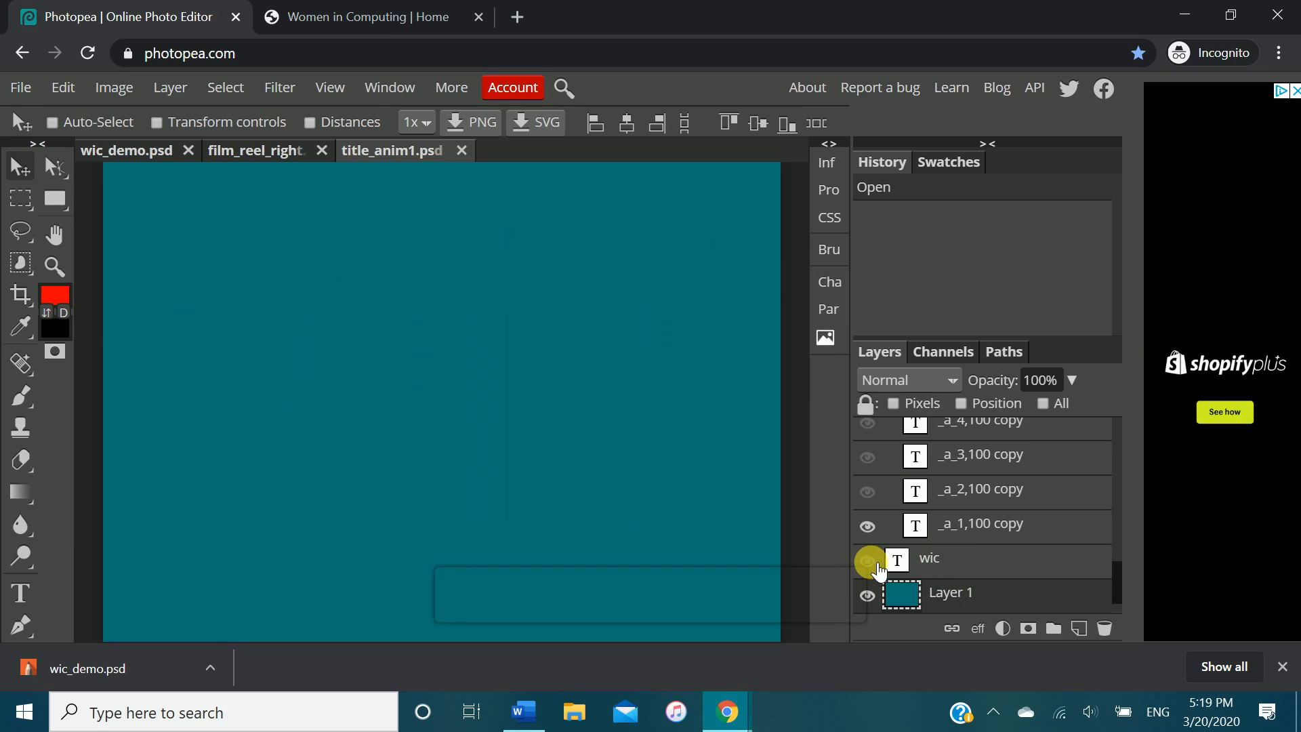
pyautogui.click(868, 561)
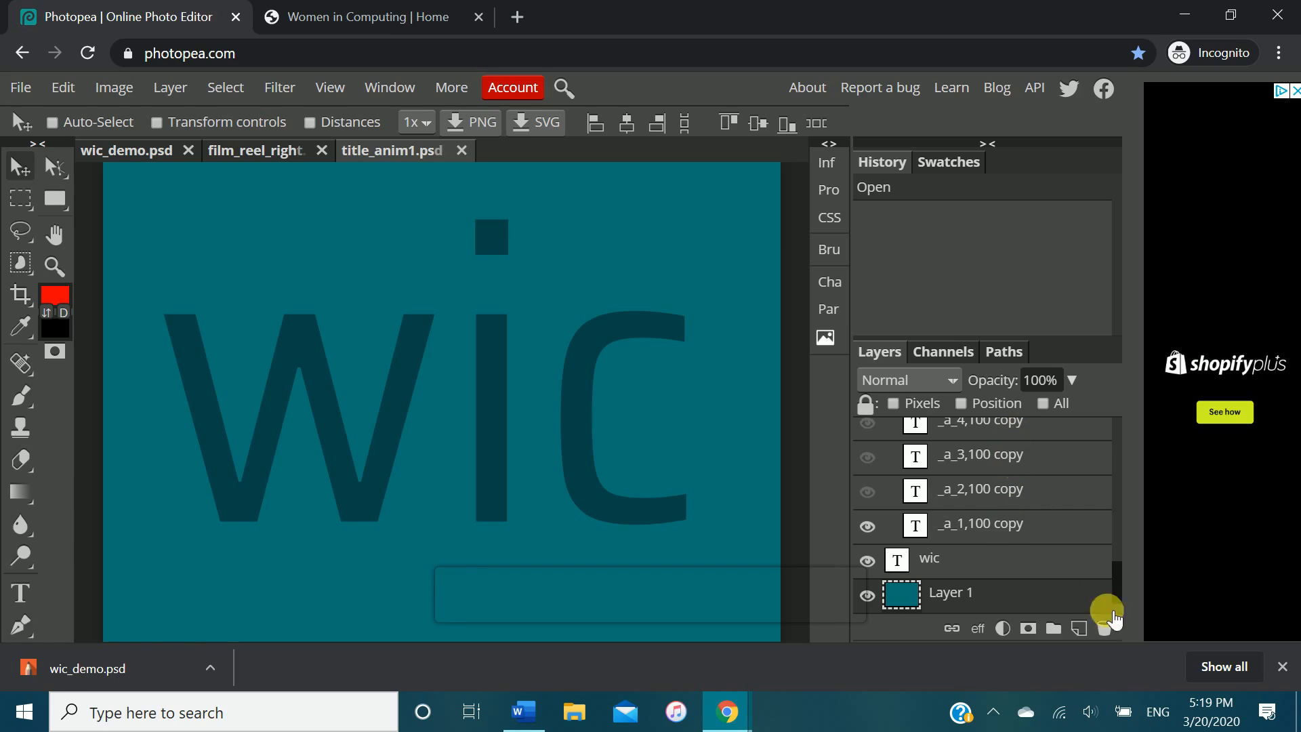
pyautogui.moveTo(1121, 586)
pyautogui.mouseDown()
pyautogui.moveTo(1121, 433)
pyautogui.moveTo(1116, 595)
pyautogui.moveTo(1116, 583)
pyautogui.mouseUp()
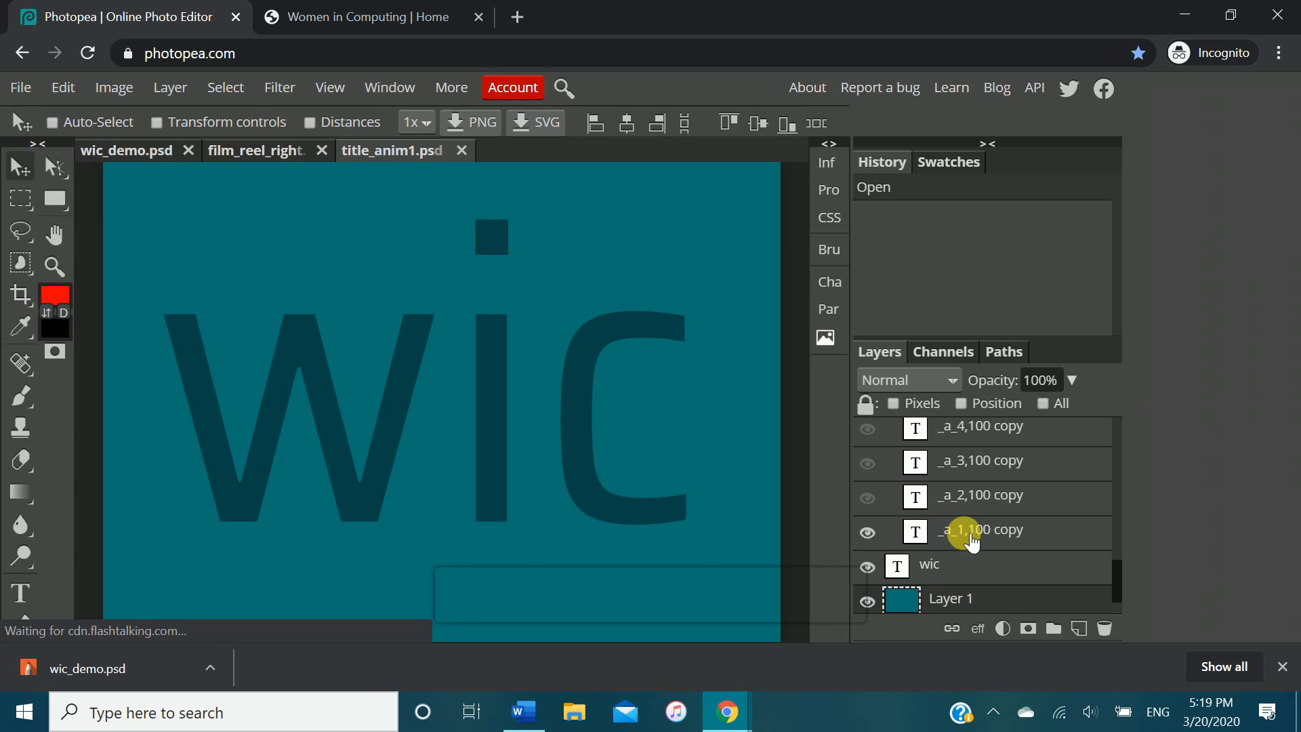
# - Preview frames _a_2,100 copy through _a_5,100 copy by showing the four layers and hiding them again
pyautogui.scroll(2, 1117, 580)
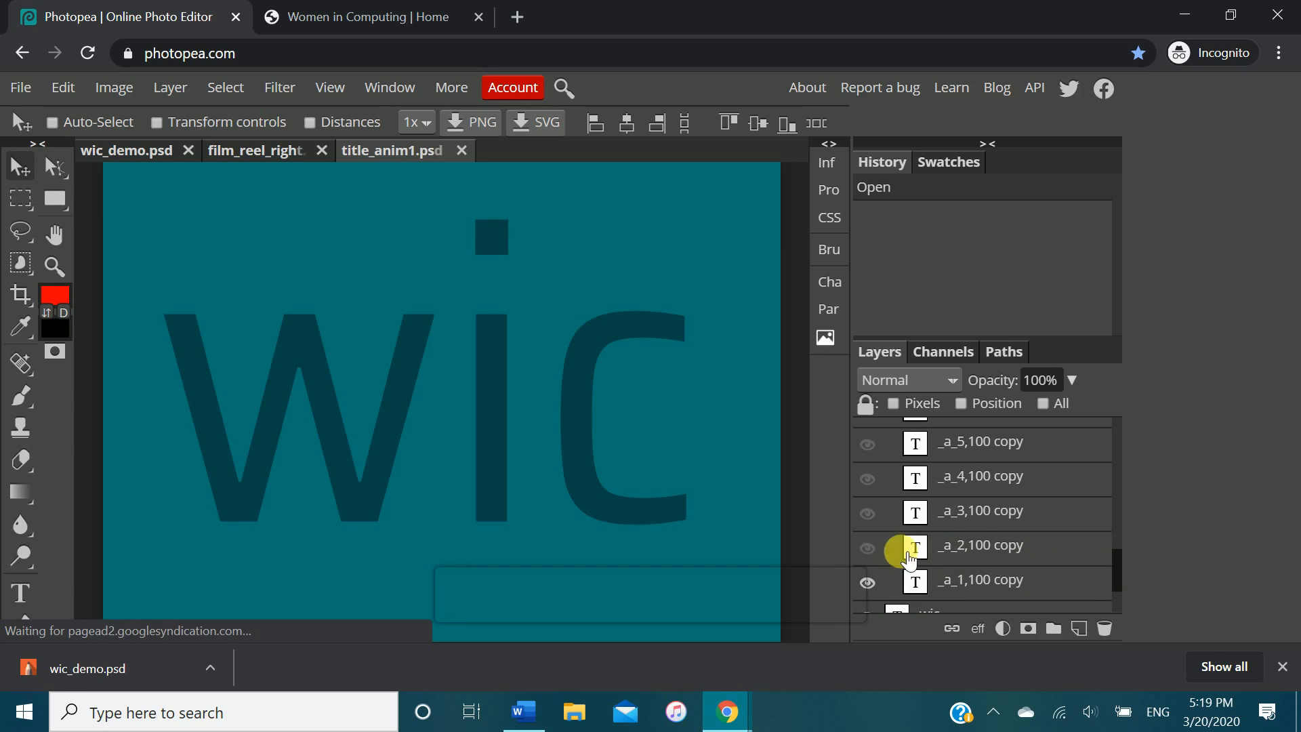
pyautogui.click(867, 548)
pyautogui.click(868, 513)
pyautogui.click(867, 479)
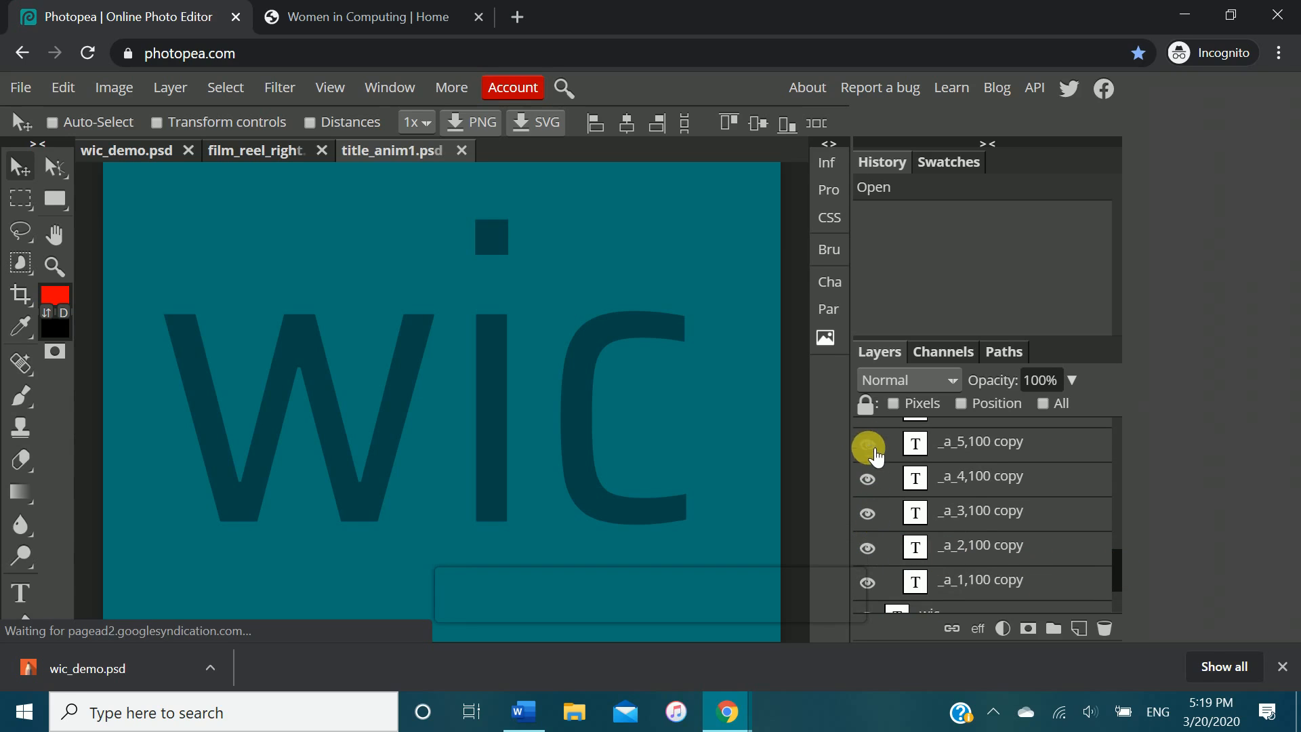
pyautogui.click(867, 444)
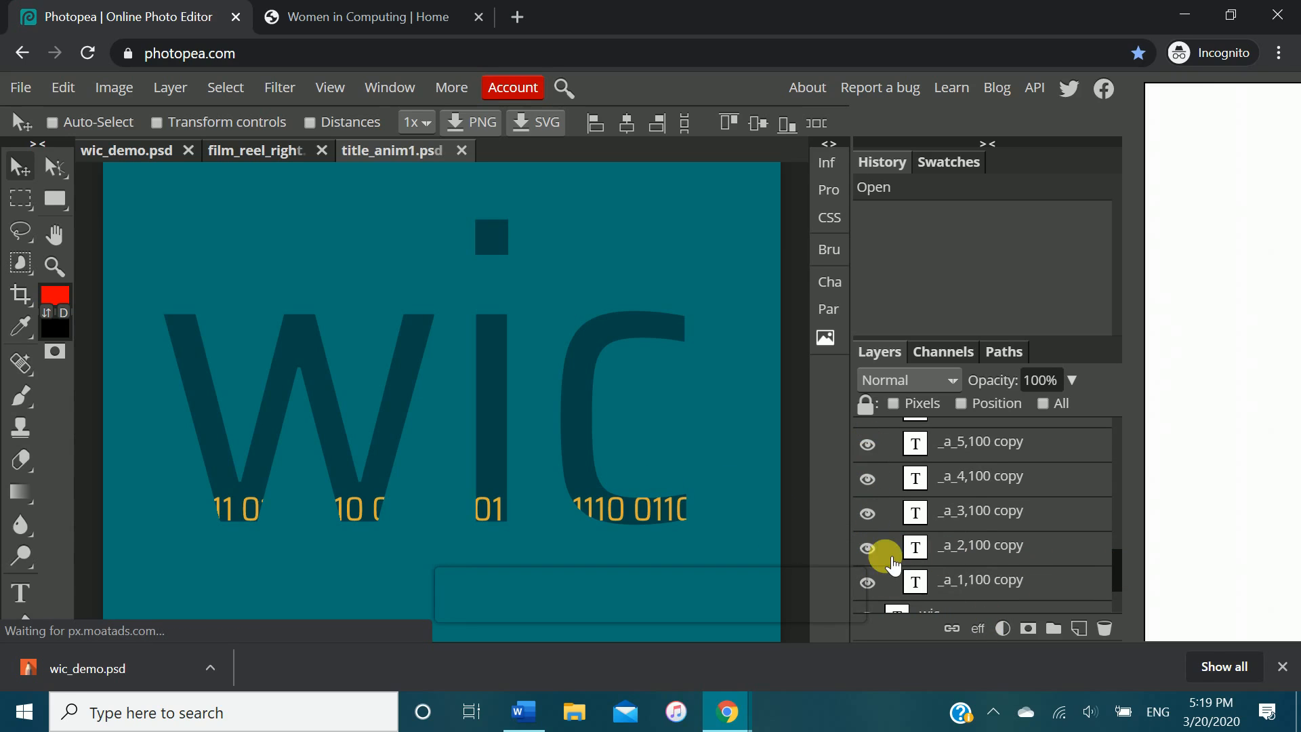
pyautogui.click(868, 546)
pyautogui.click(870, 511)
pyautogui.click(869, 479)
pyautogui.click(868, 444)
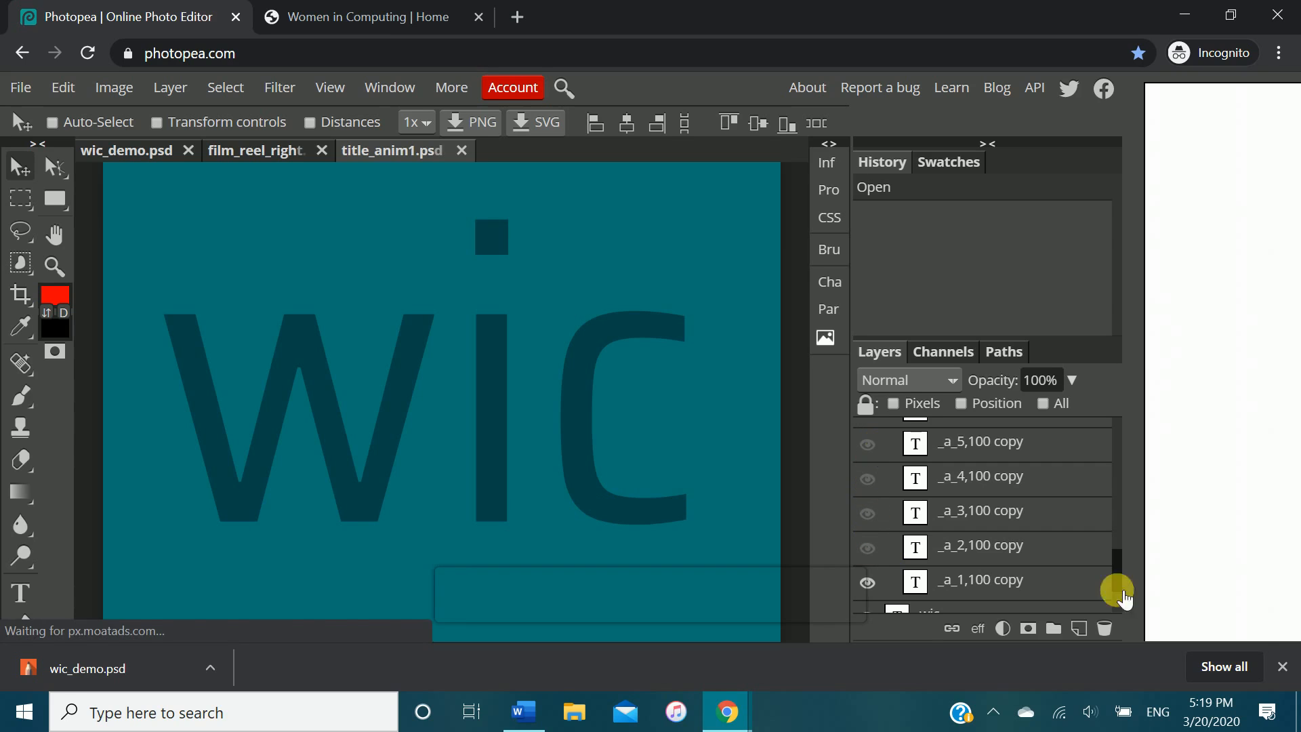
# - Preview frames _a_8,100 copy, _a_9,100 copy and _a_10,100 copy one at a time, hiding each again
pyautogui.moveTo(1121, 566); pyautogui.dragTo(1118, 534)
pyautogui.click(859, 480)
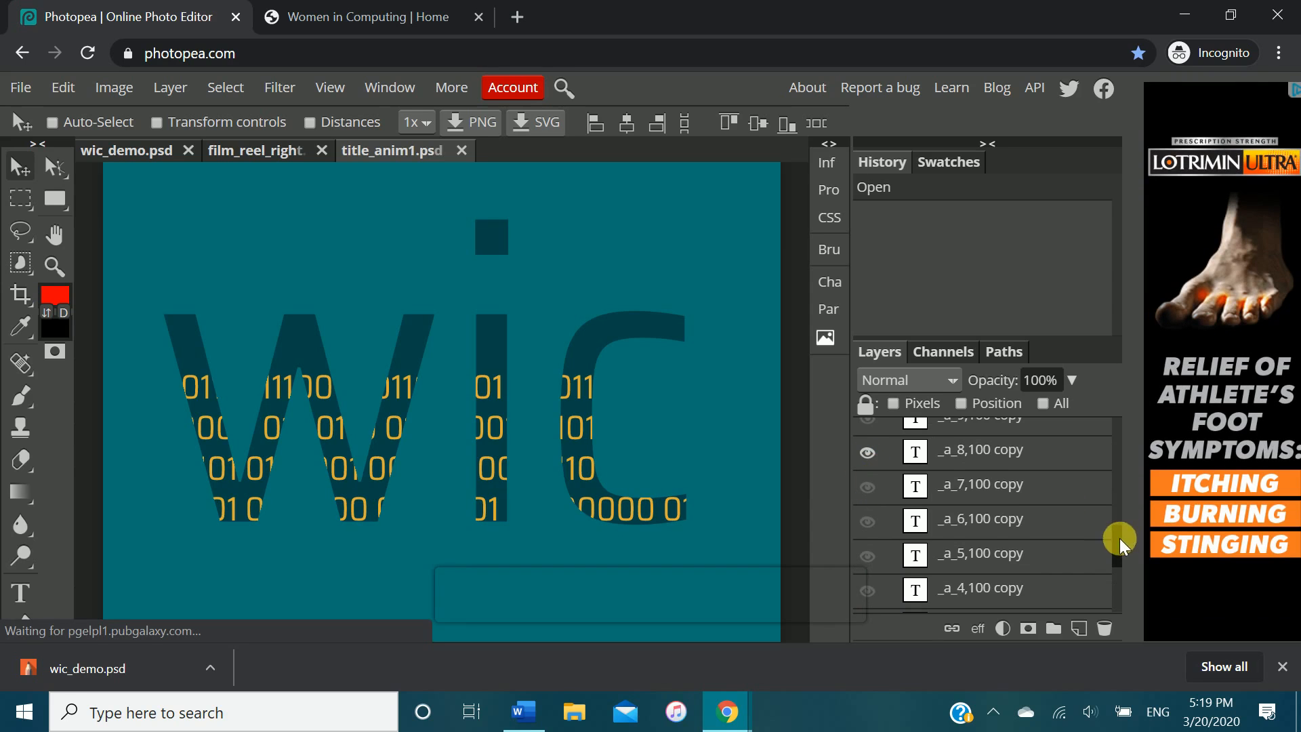
pyautogui.moveTo(1119, 537); pyautogui.dragTo(1118, 517)
pyautogui.click(867, 542)
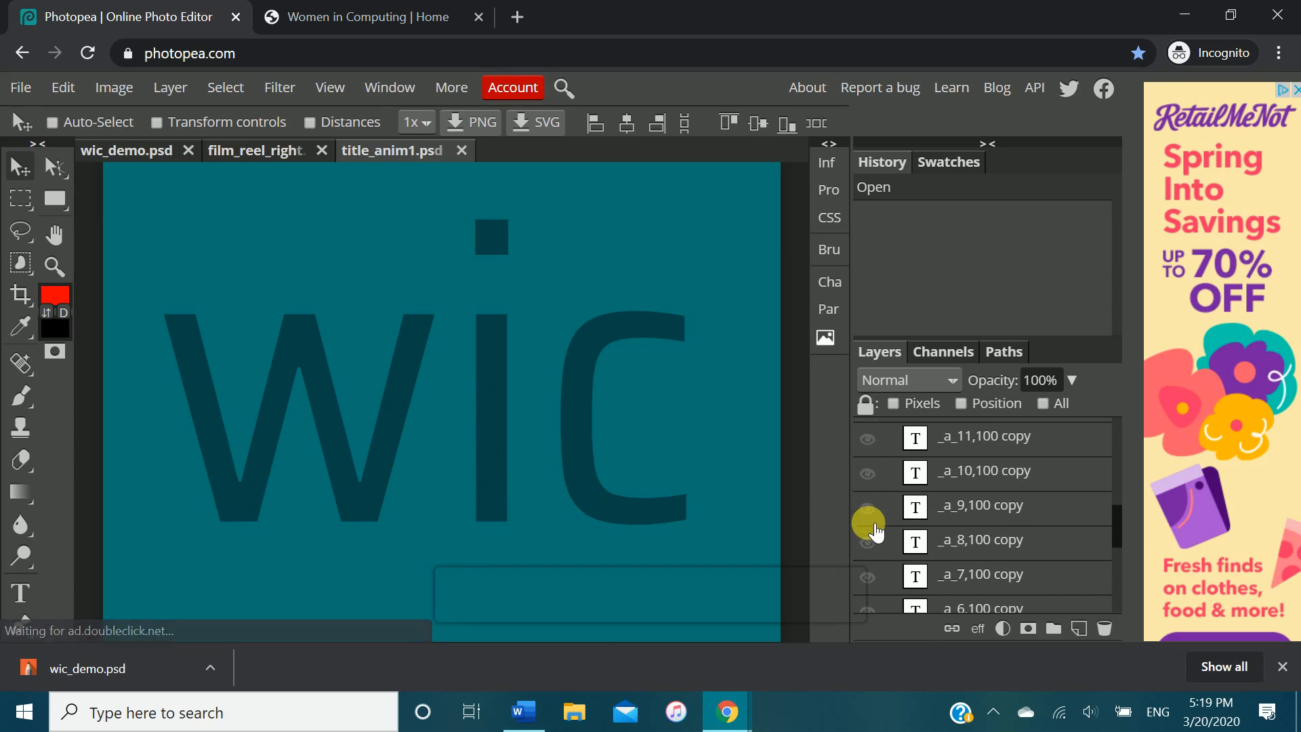
pyautogui.click(869, 507)
pyautogui.click(869, 508)
pyautogui.click(868, 473)
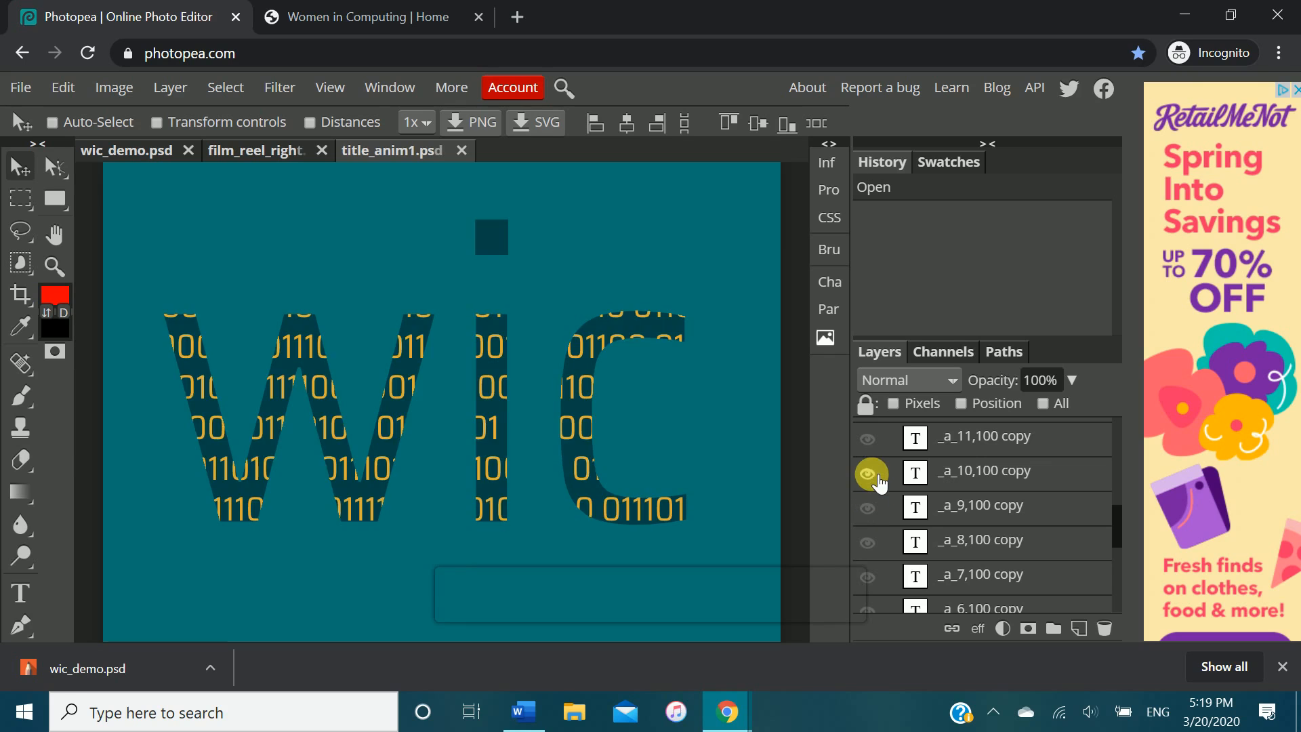
pyautogui.click(868, 472)
# - Show the _a_18,100 copy layer and hide Layer 2 to reveal the full binary text
pyautogui.moveTo(1118, 515); pyautogui.dragTo(1112, 417)
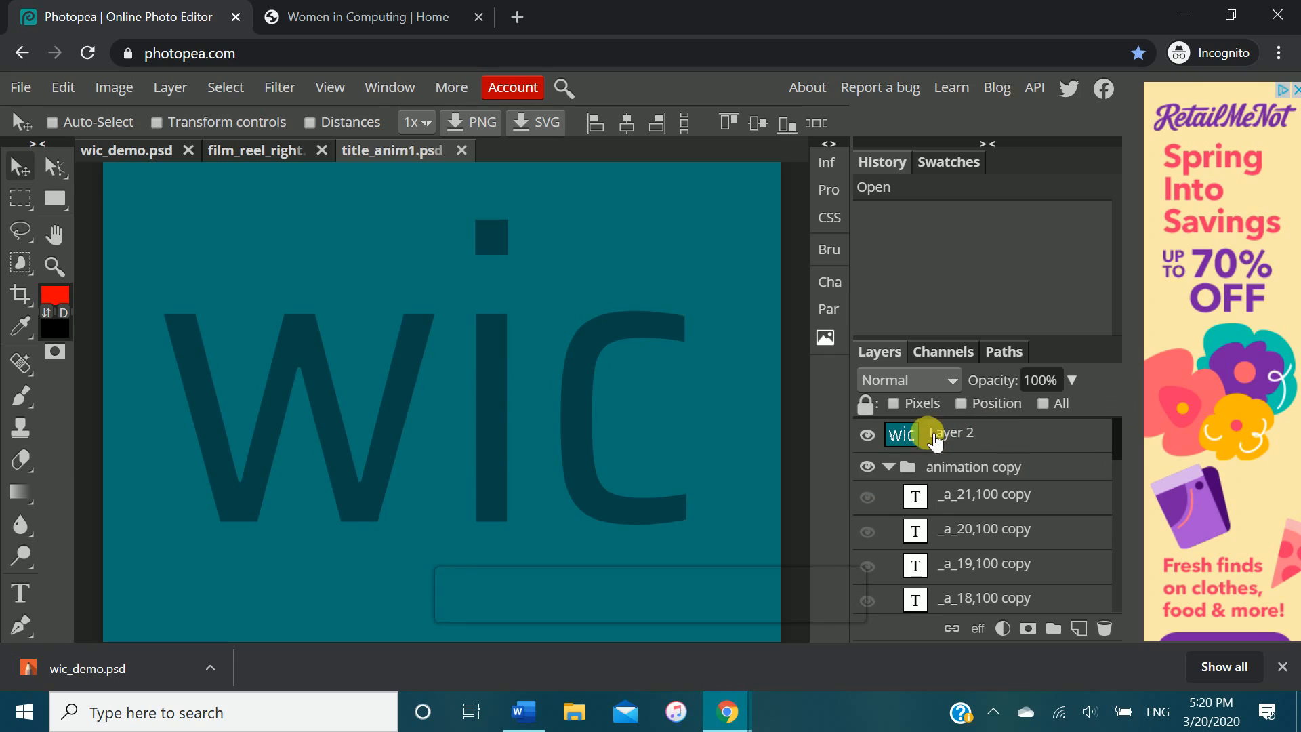
pyautogui.click(869, 534)
pyautogui.click(869, 539)
pyautogui.click(867, 600)
pyautogui.click(870, 435)
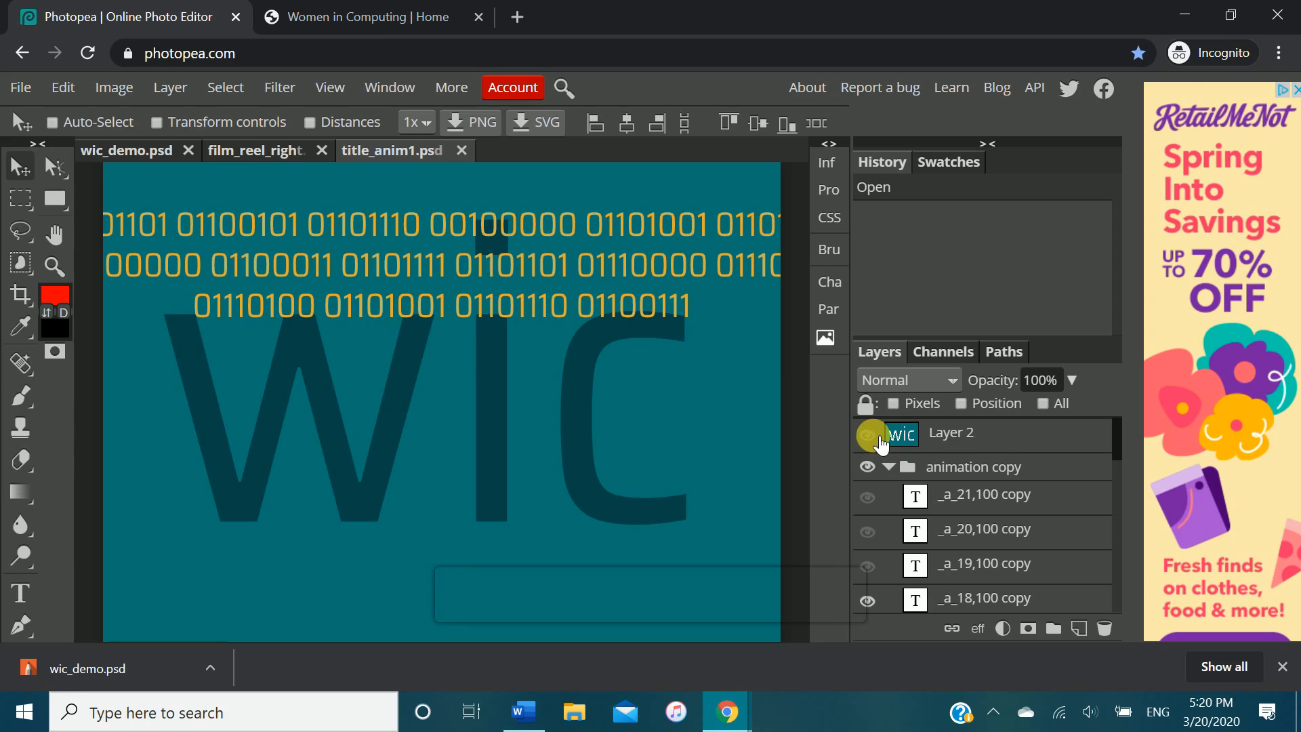
pyautogui.click(959, 444)
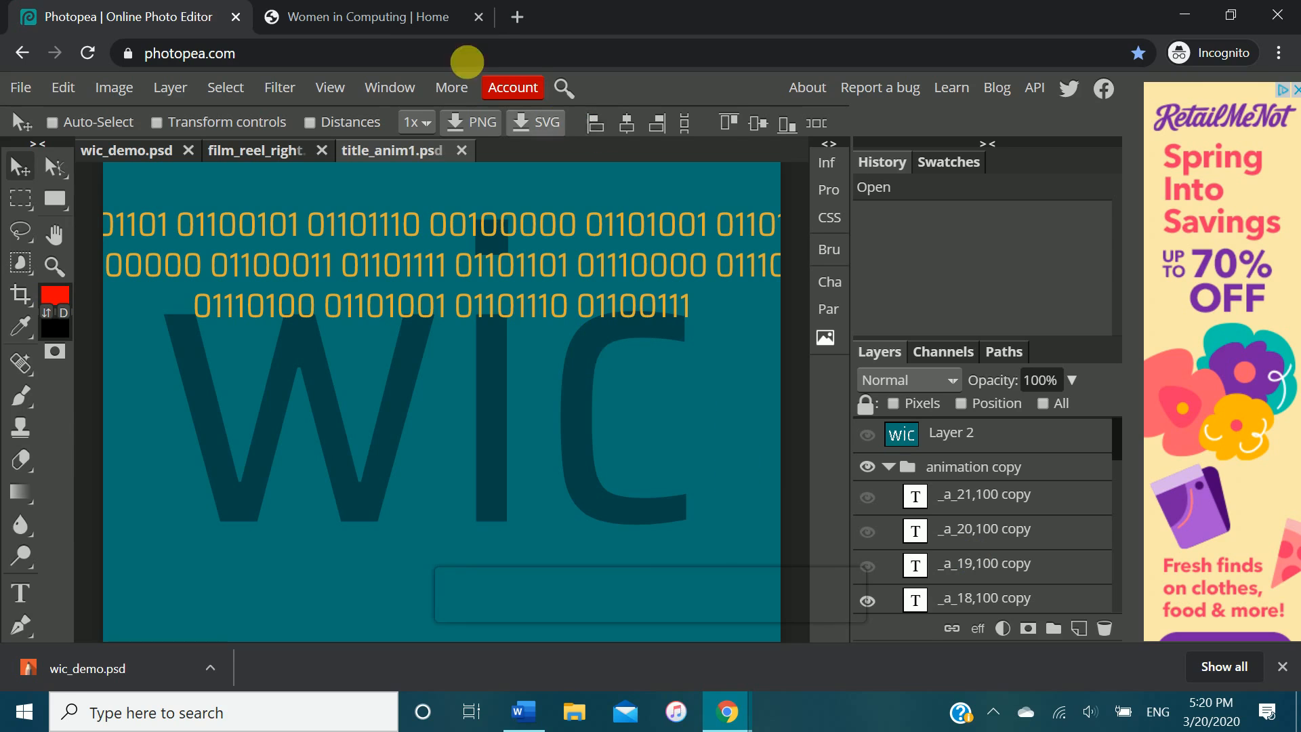
# - View the animated logo on the Women in Computing site, return to Photopea and show Layer 2 again in title_anim1.psd
pyautogui.click(440, 24)
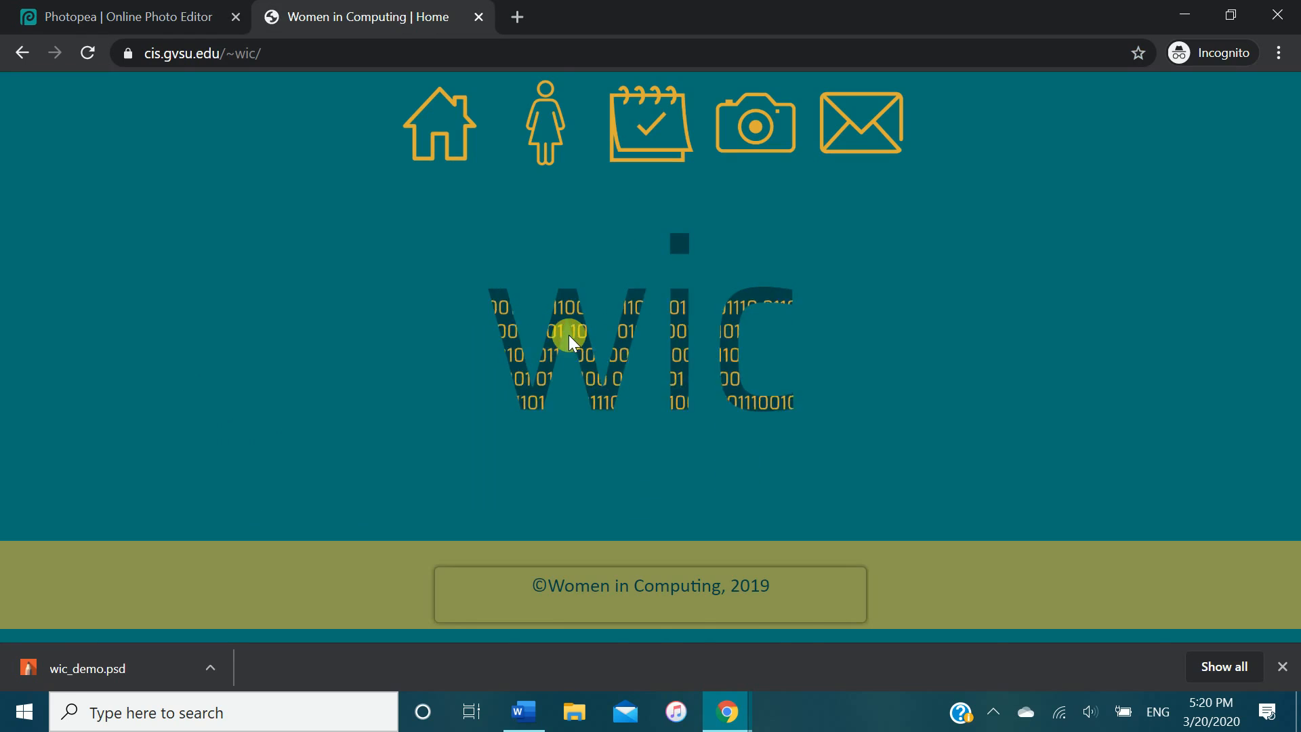
pyautogui.click(92, 12)
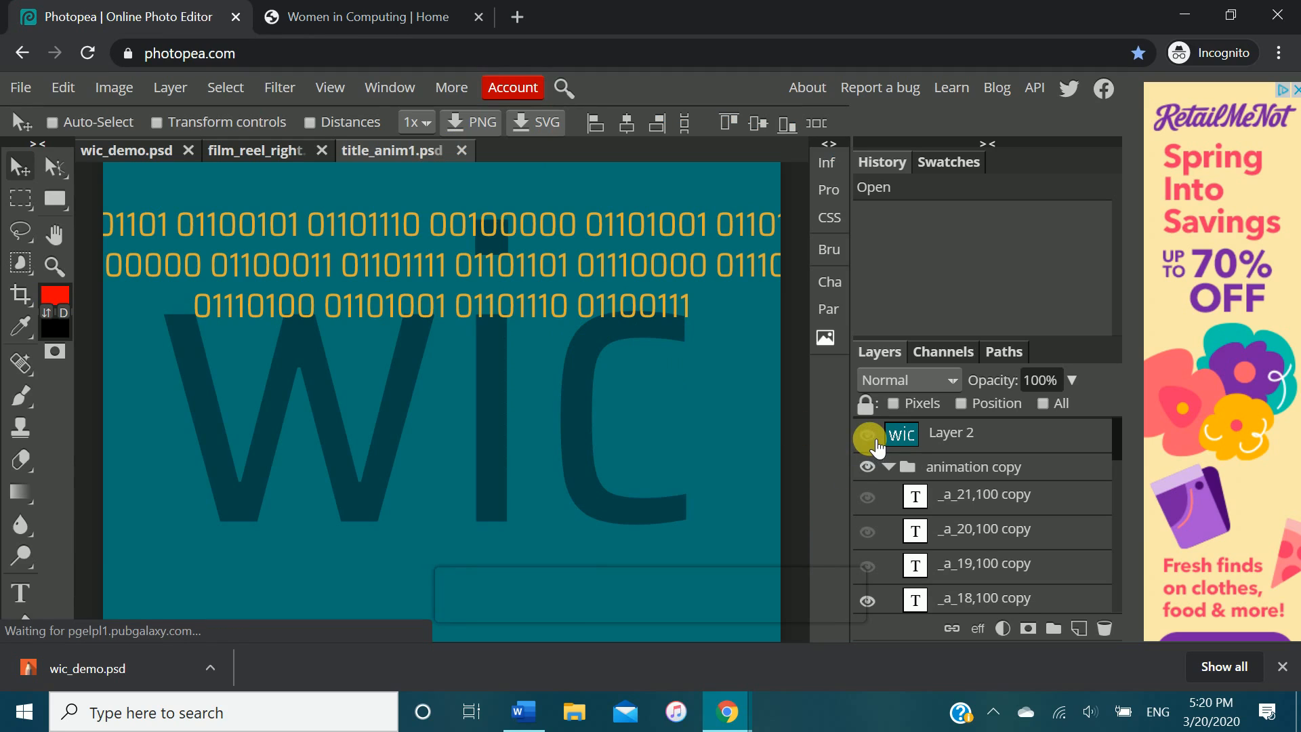
pyautogui.click(876, 445)
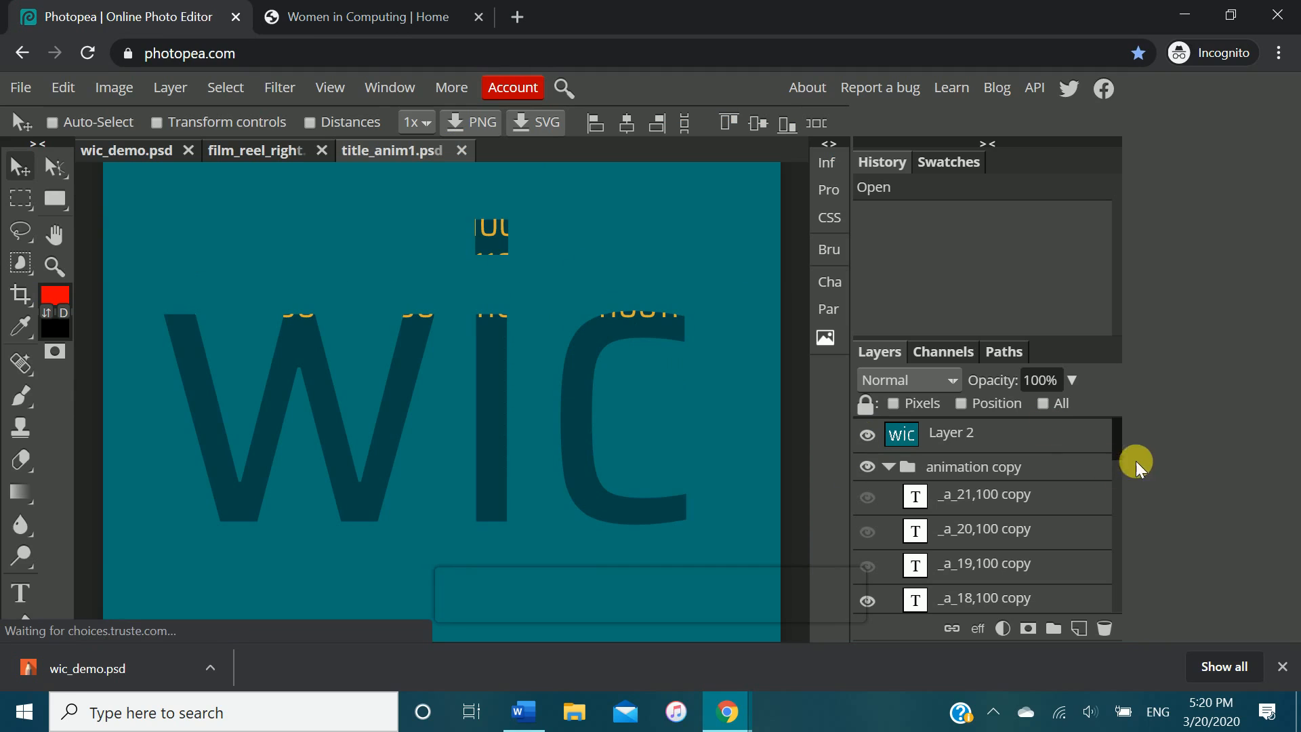
# - On the wic text layer, select the teal area around the letters with the Magic Wand and clear the selection
pyautogui.moveTo(1118, 447); pyautogui.dragTo(1116, 605)
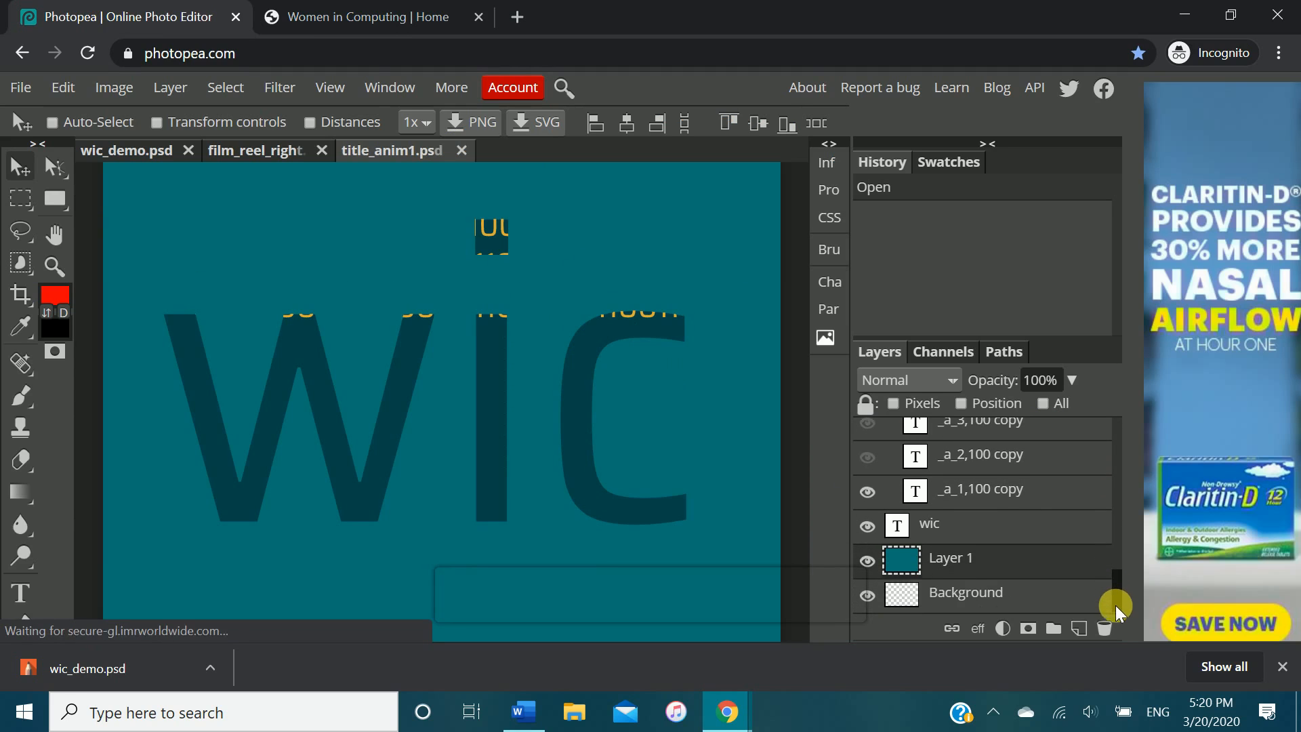
pyautogui.click(984, 524)
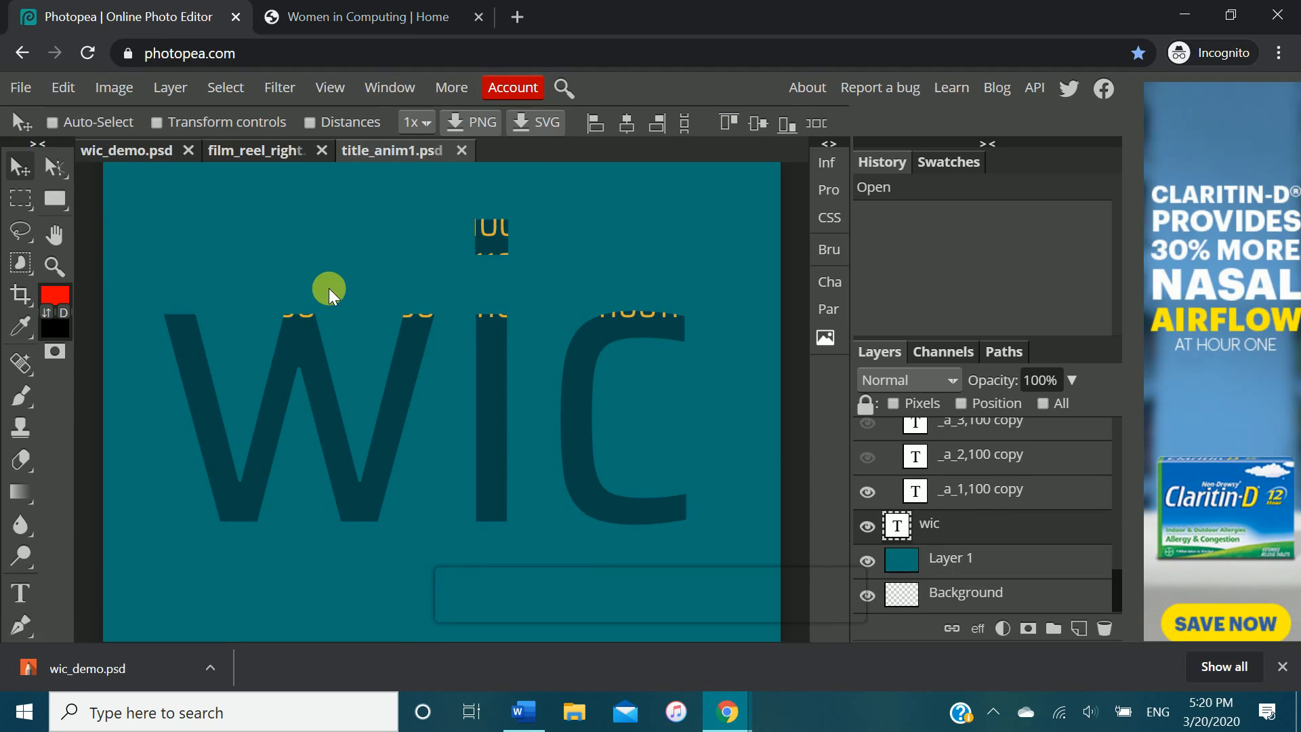
pyautogui.rightClick(21, 233)
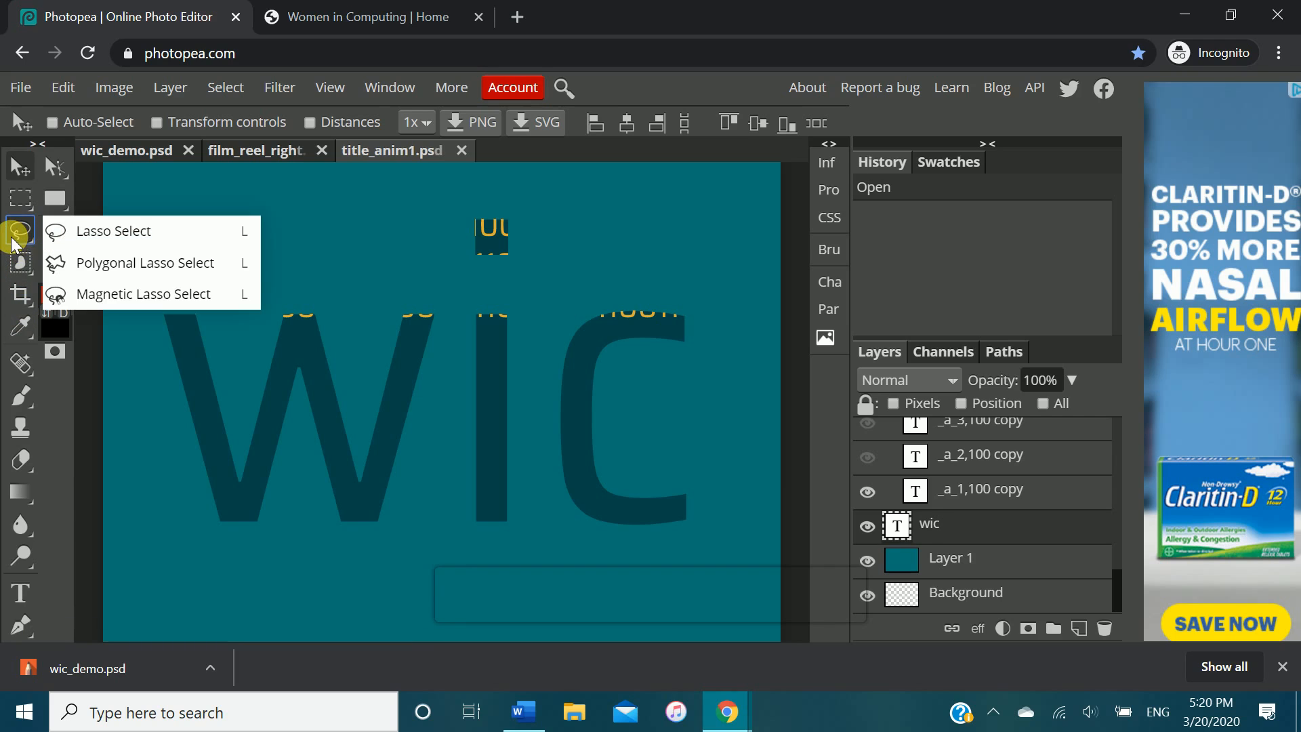
pyautogui.click(12, 238)
pyautogui.click(17, 263)
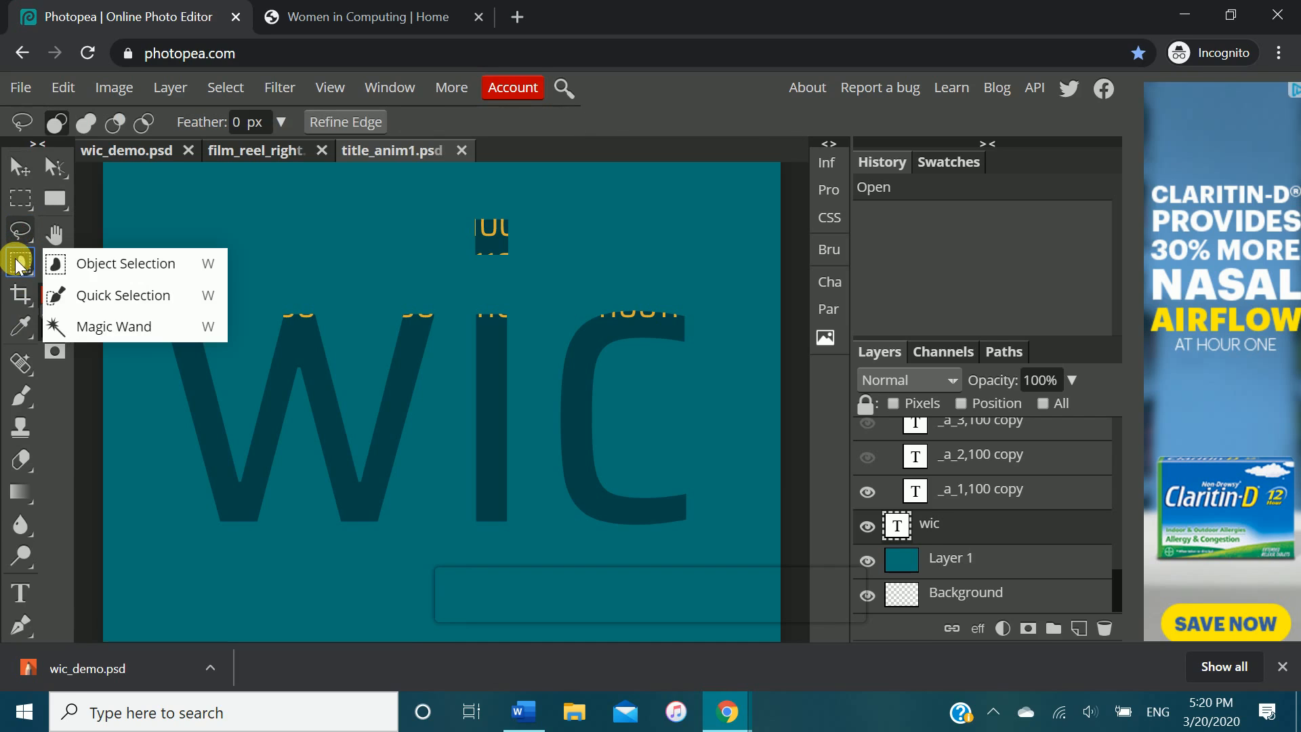
pyautogui.click(95, 327)
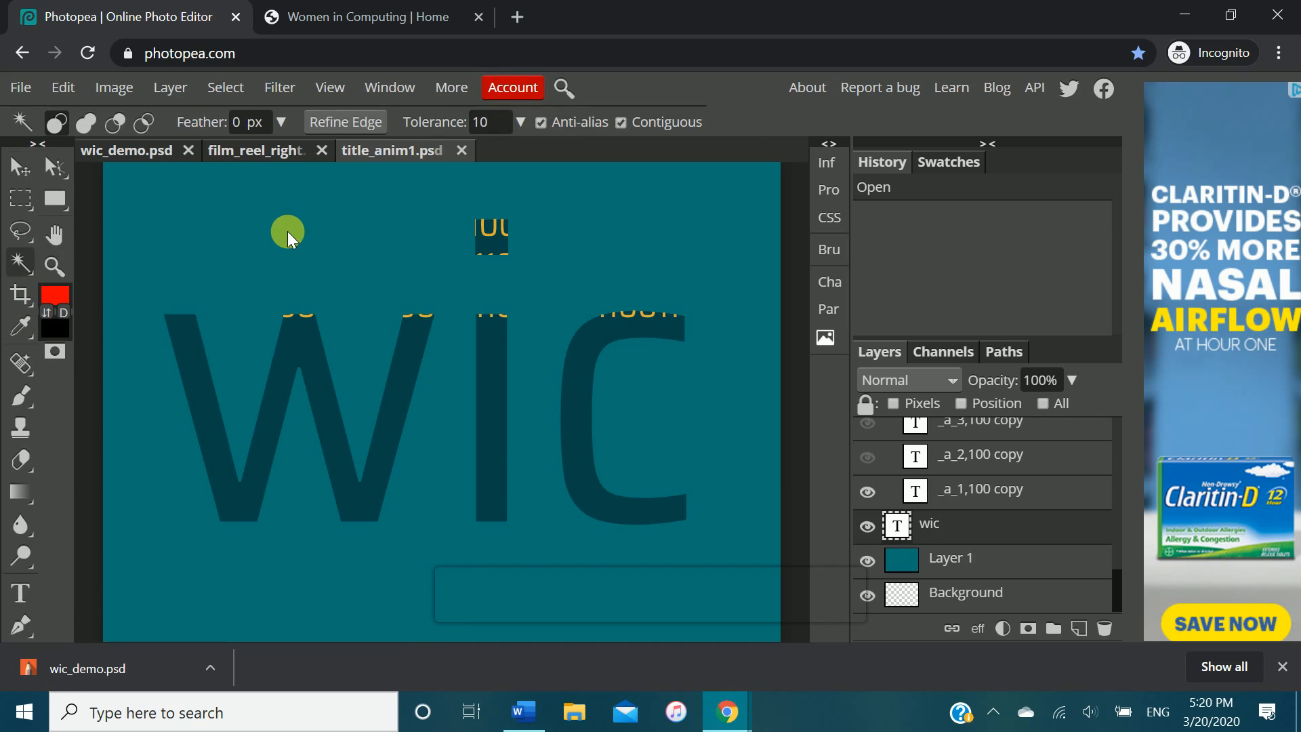
pyautogui.click(287, 230)
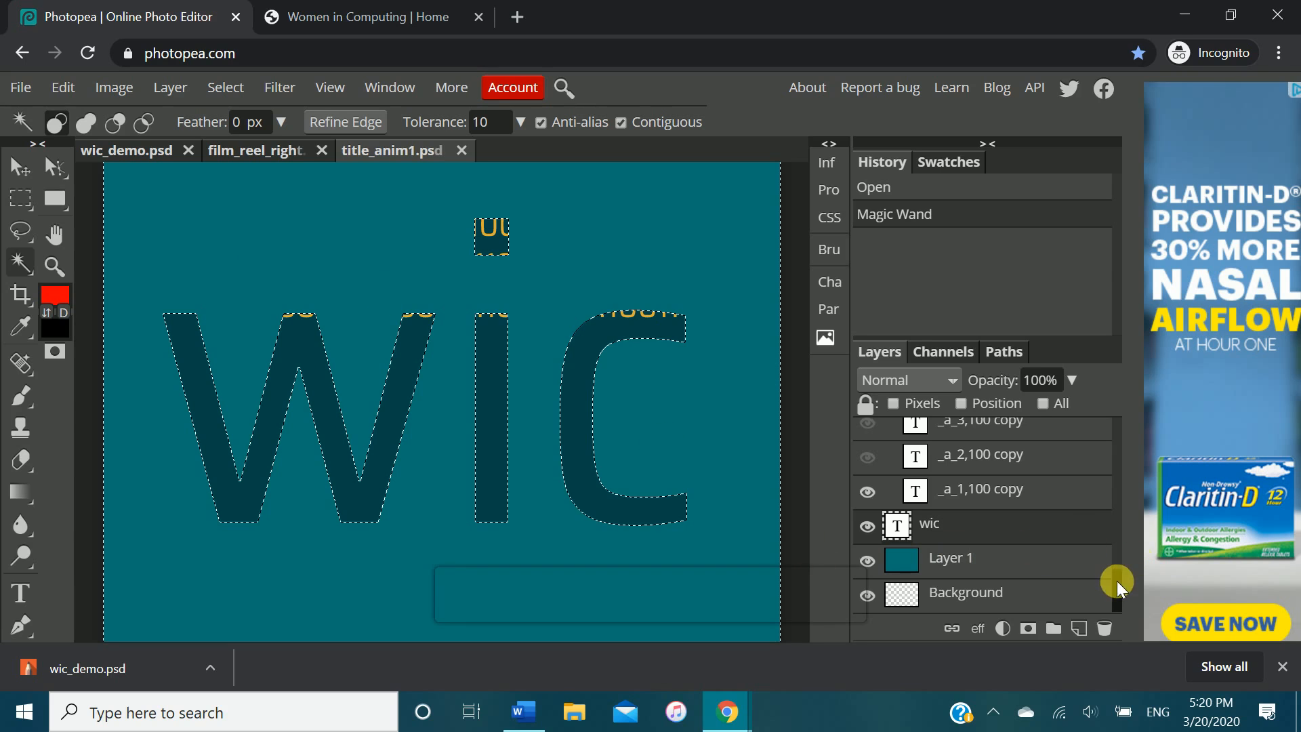
pyautogui.moveTo(1116, 580); pyautogui.dragTo(1105, 409)
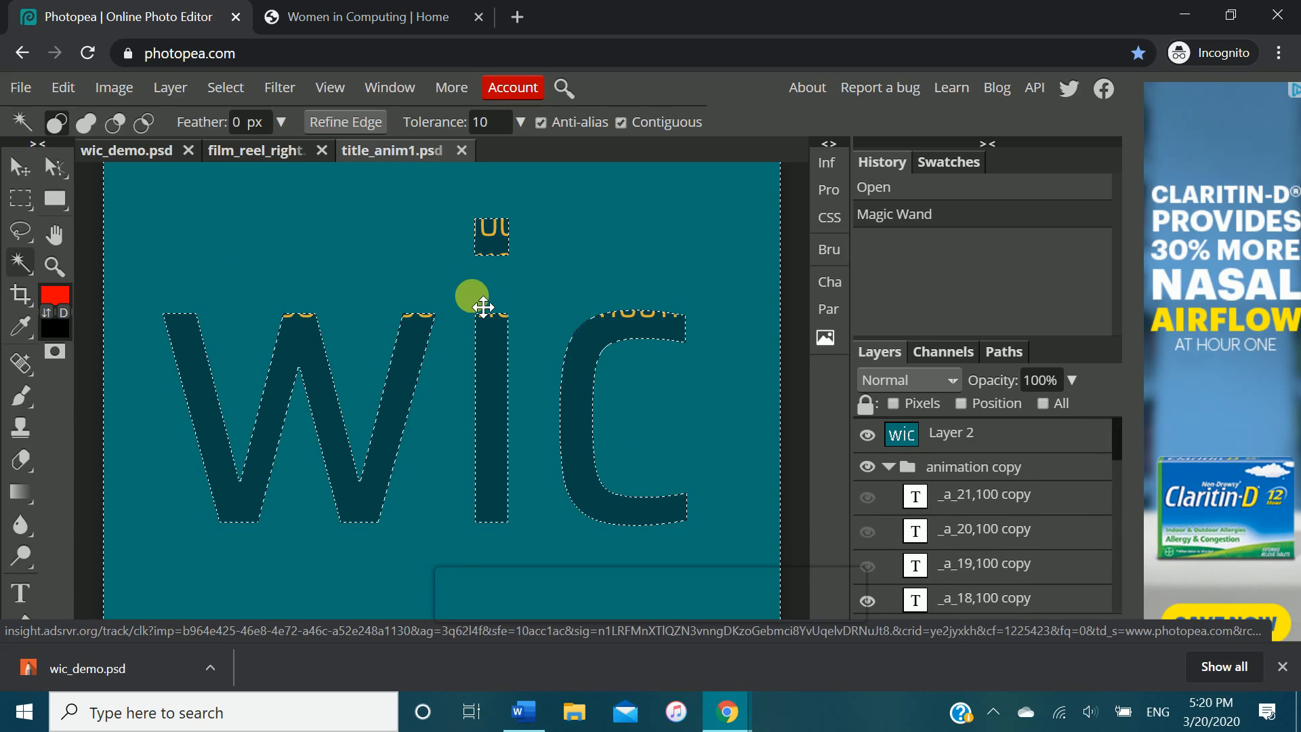
pyautogui.hotkey('ctrl', 'd')
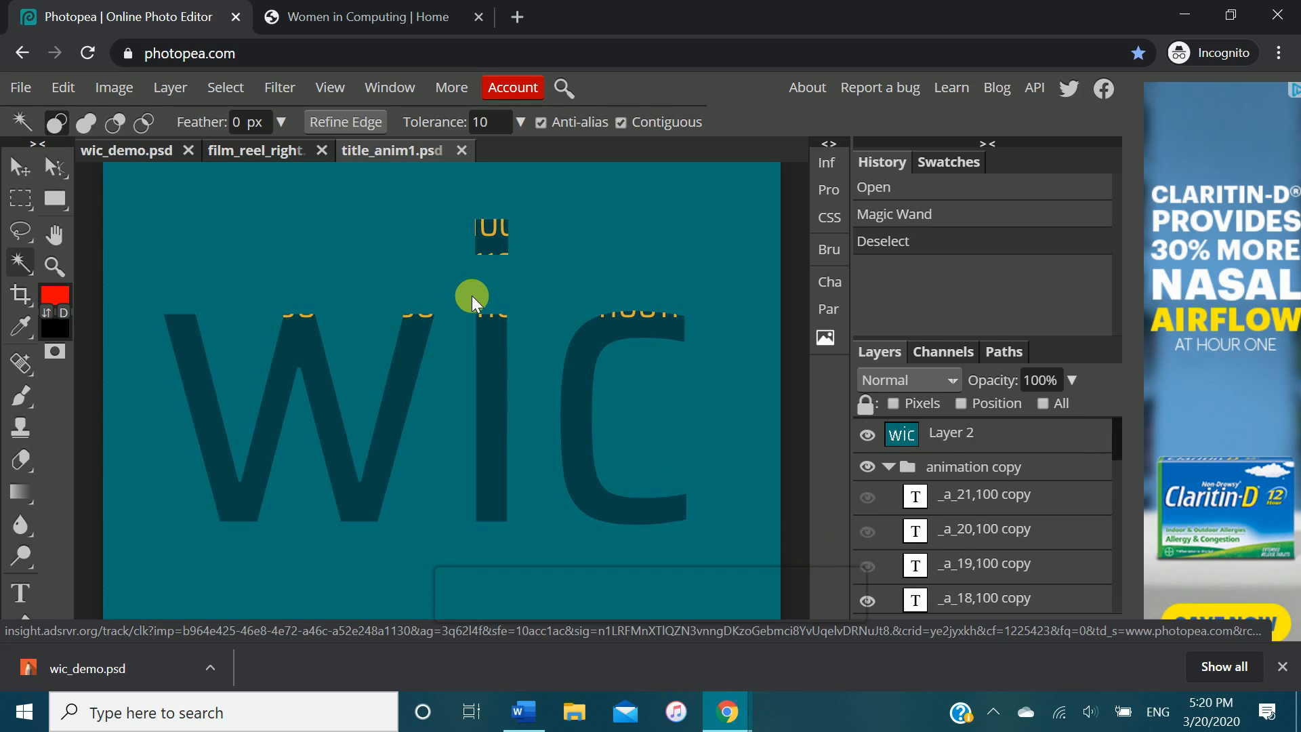
# - Switch to wic_demo.psd and look at its GIF export settings, closing them without saving
pyautogui.click(121, 149)
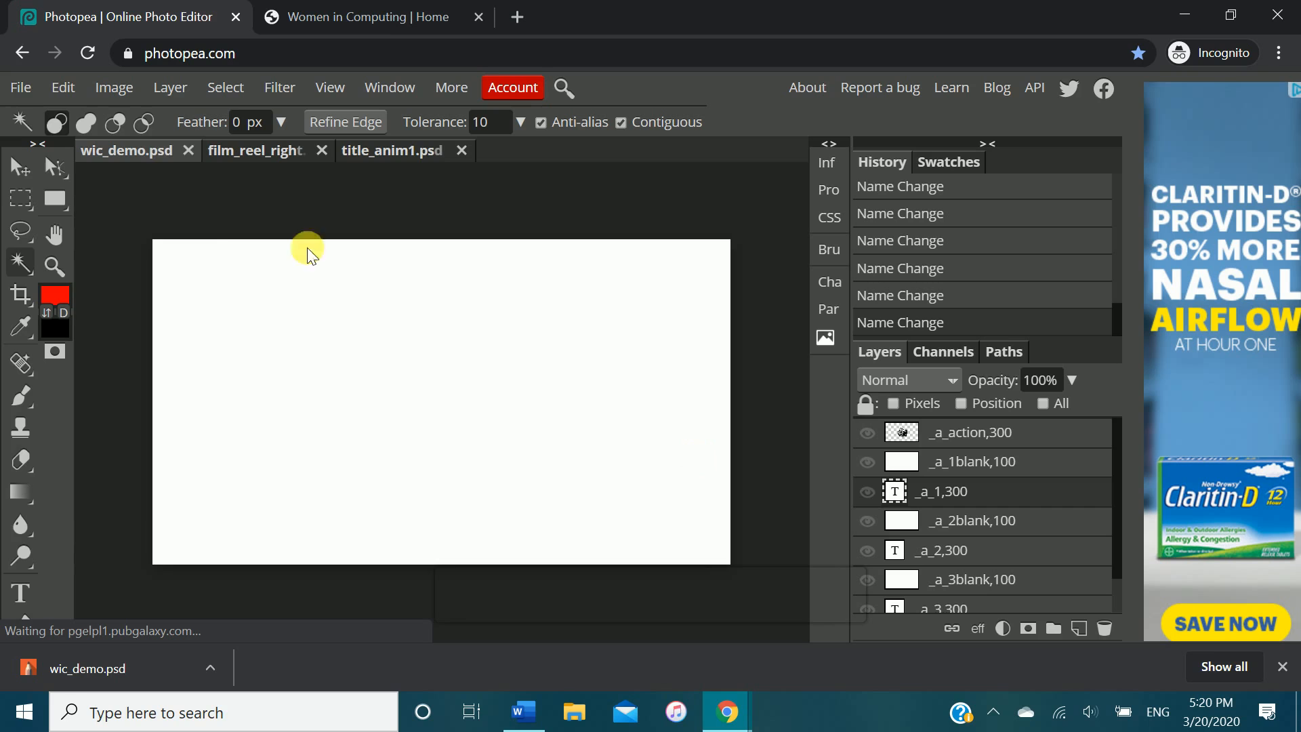
pyautogui.click(20, 88)
pyautogui.moveTo(87, 396)
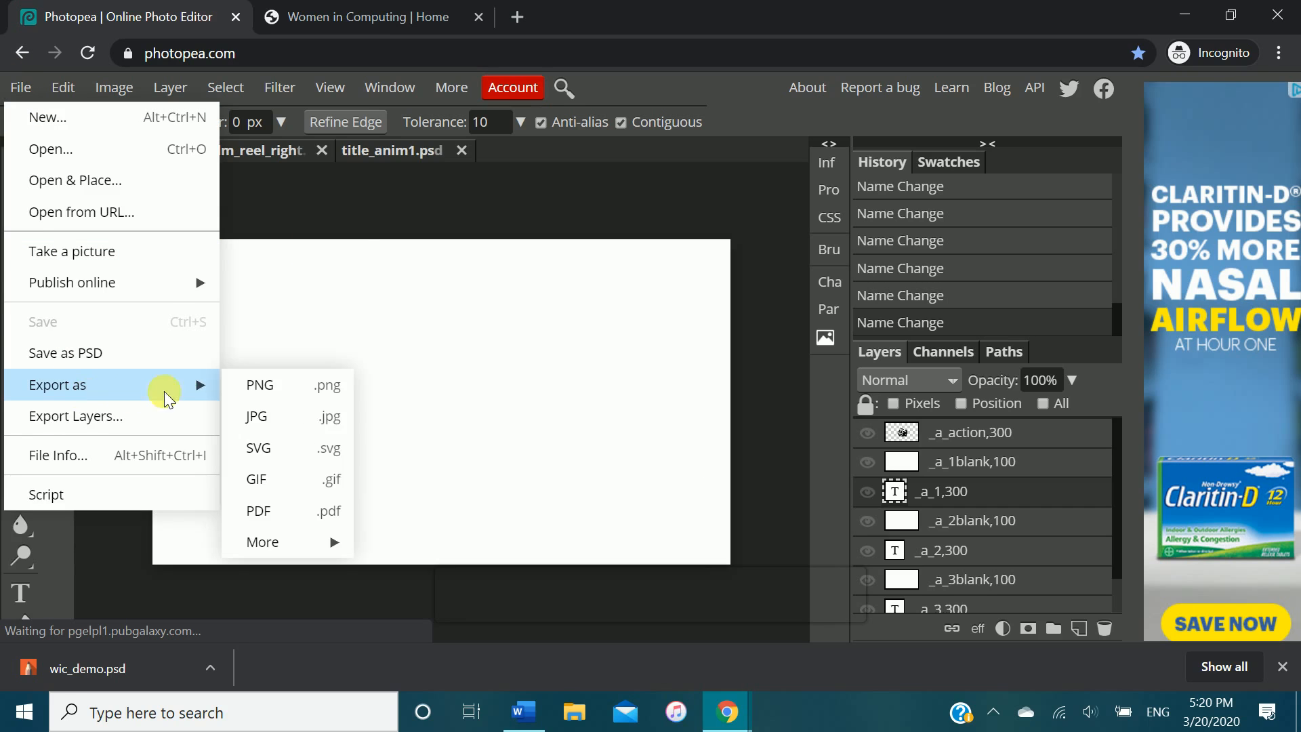
pyautogui.click(261, 480)
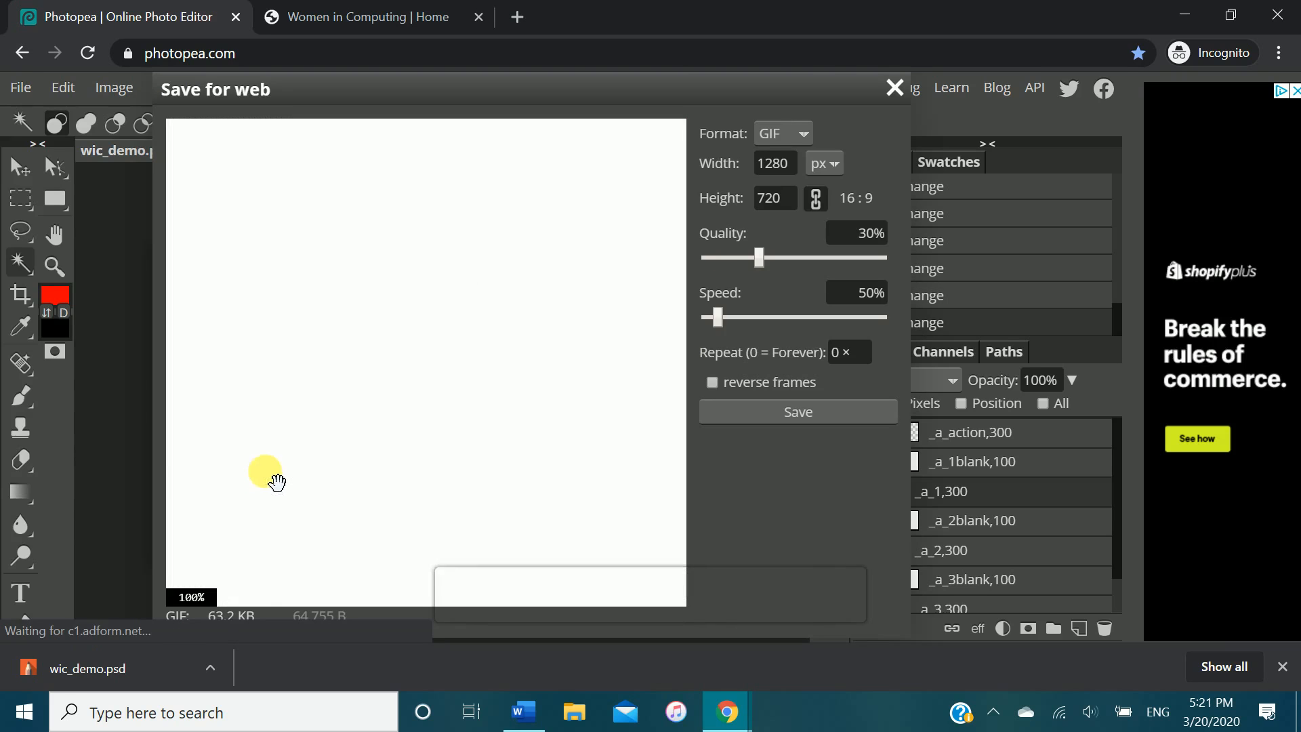
pyautogui.click(894, 87)
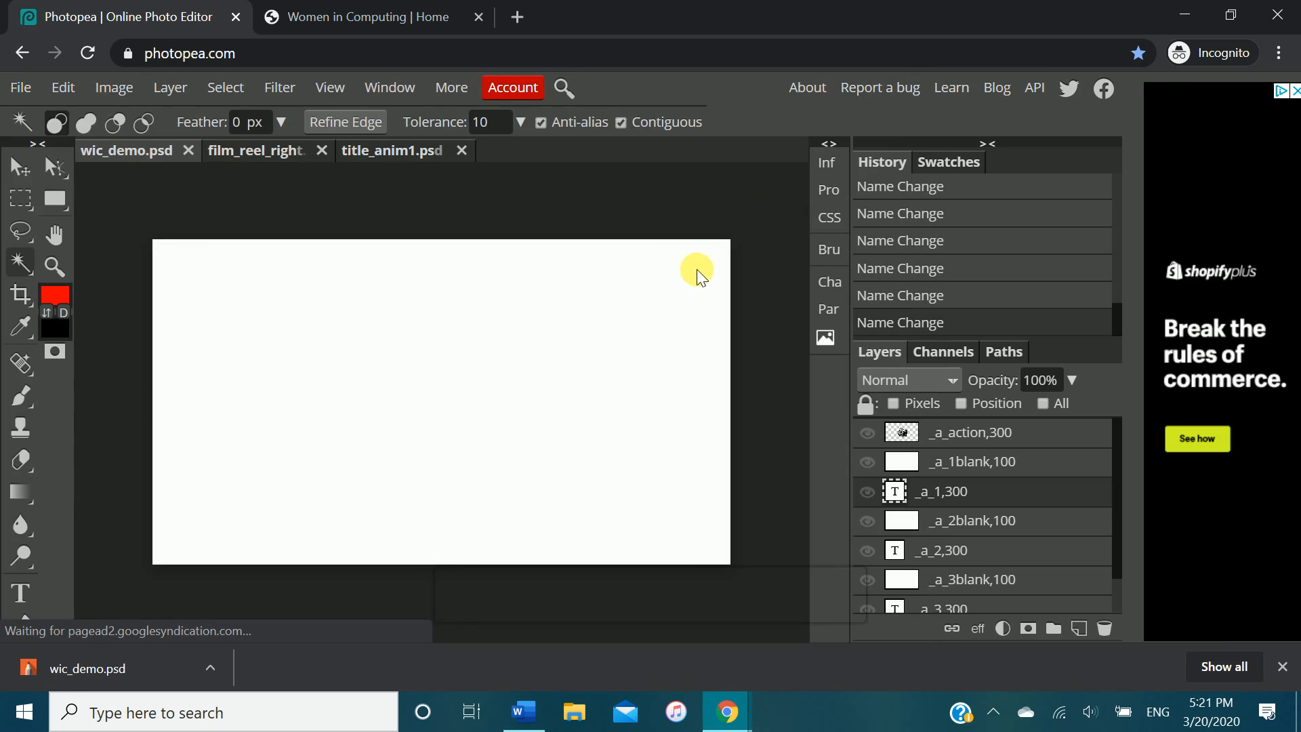